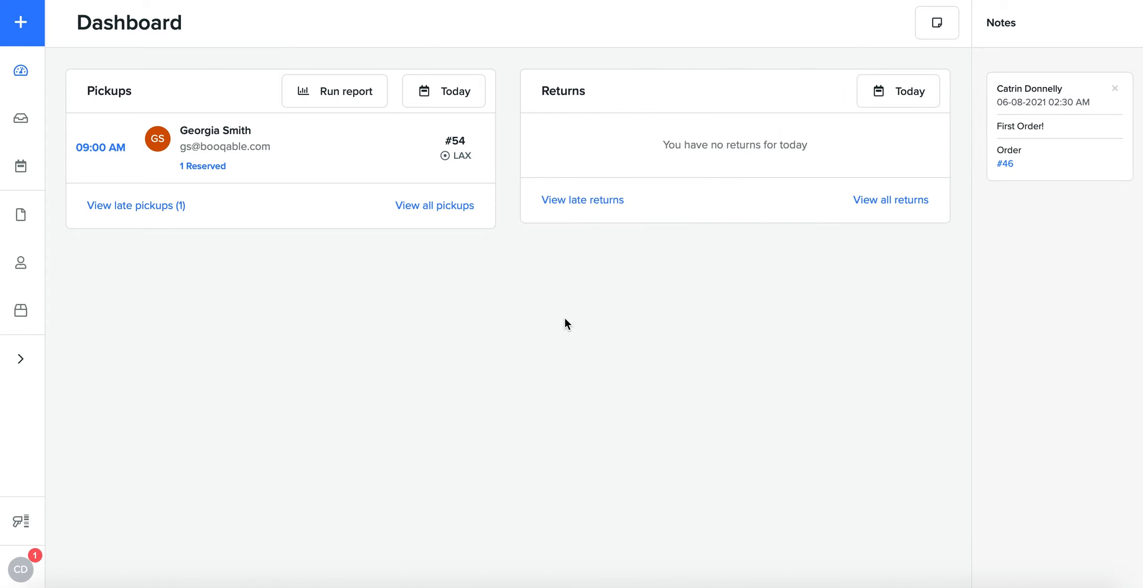
# Step: Look at the date range choices for the dashboard's pickups and leave the range unchanged
pyautogui.click(450, 107)
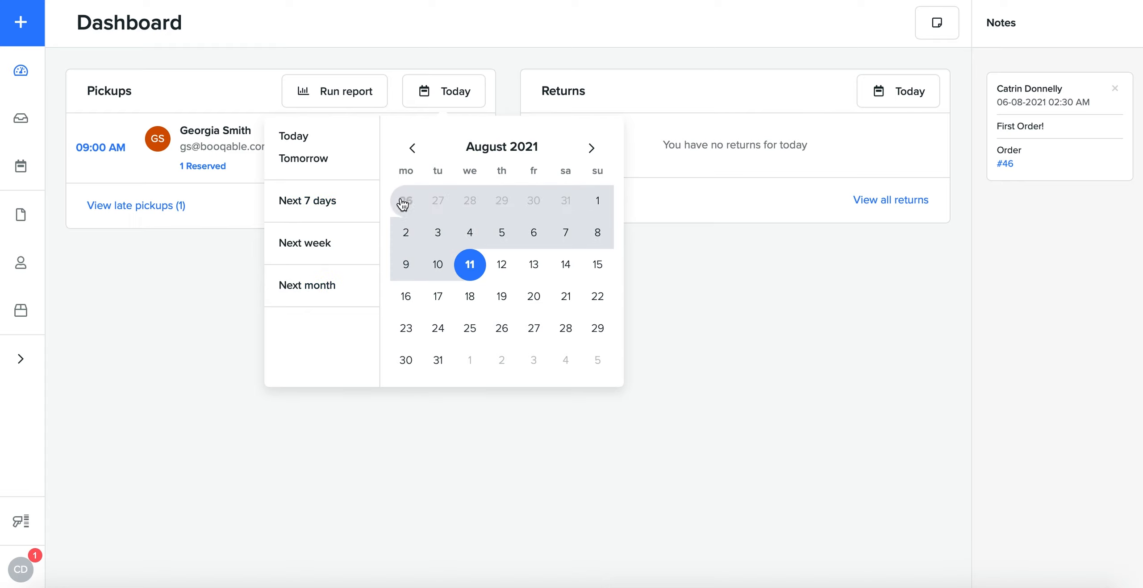
pyautogui.click(719, 311)
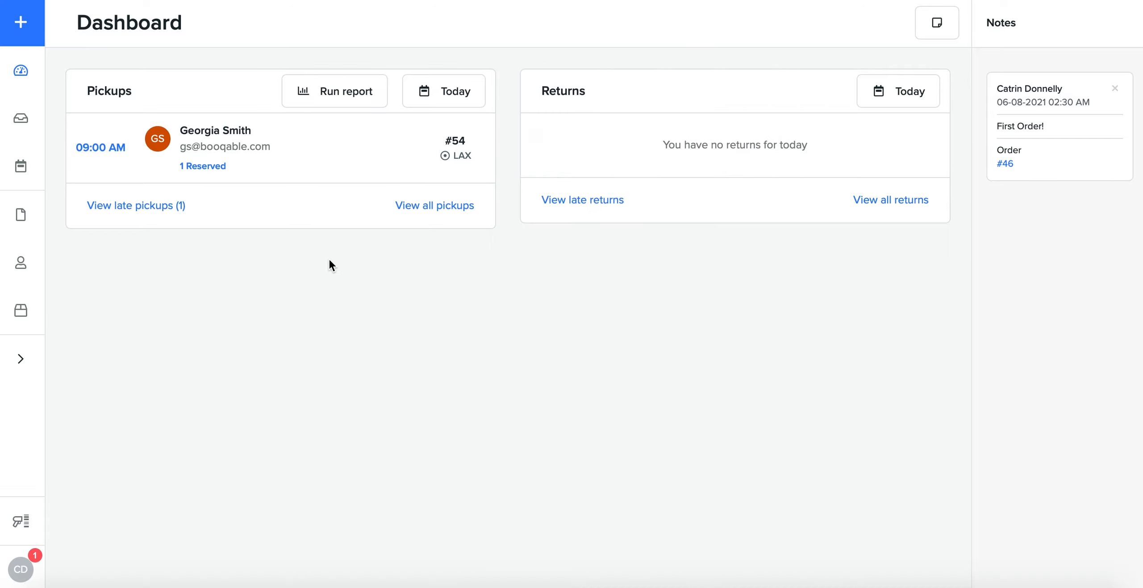
# Step: Open the orders overview and examine its columns, the payment options of the first order, and the status, payment and export options
pyautogui.click(18, 122)
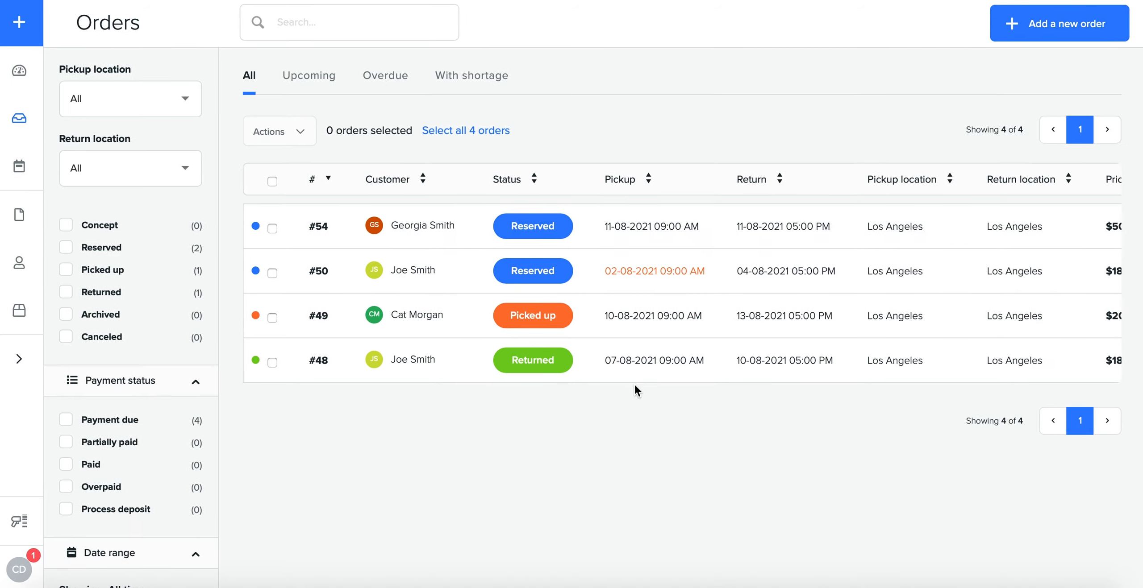
pyautogui.hscroll(3, 678, 351)
pyautogui.hscroll(1, 680, 351)
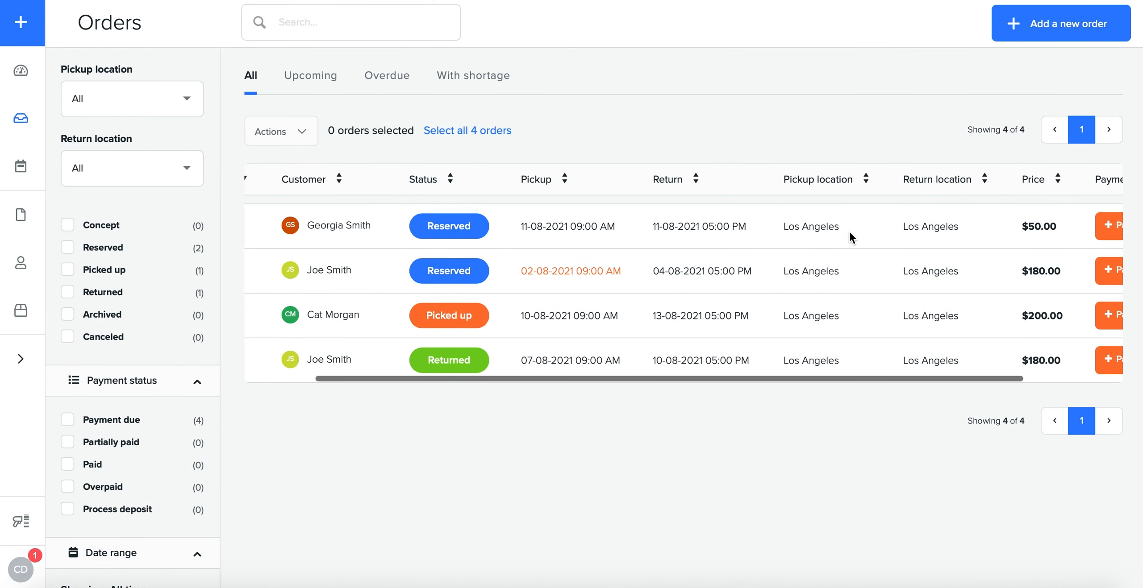
pyautogui.hscroll(3, 996, 276)
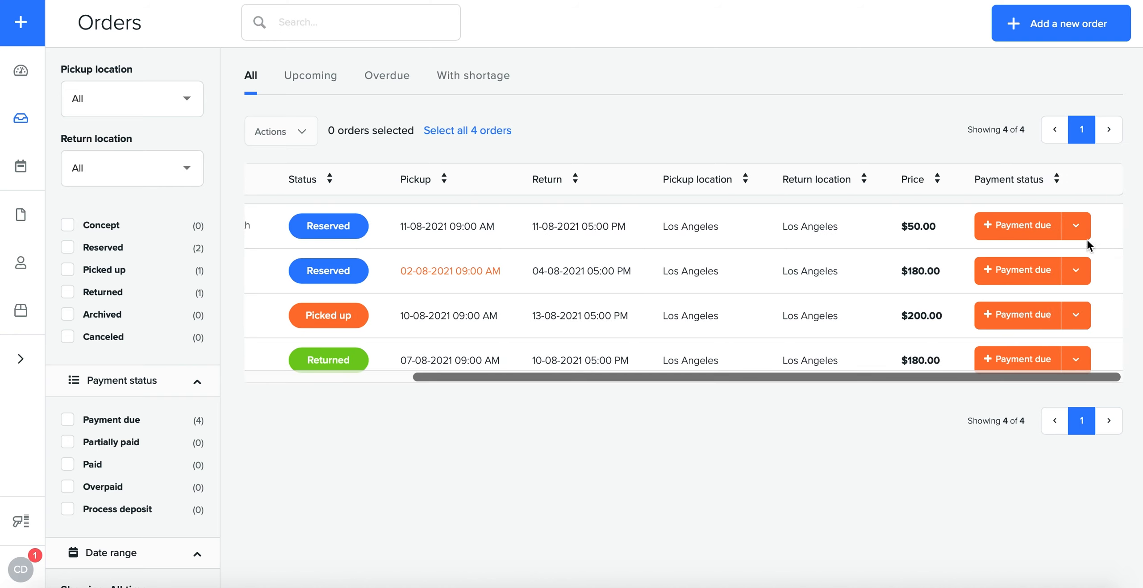
pyautogui.click(1076, 226)
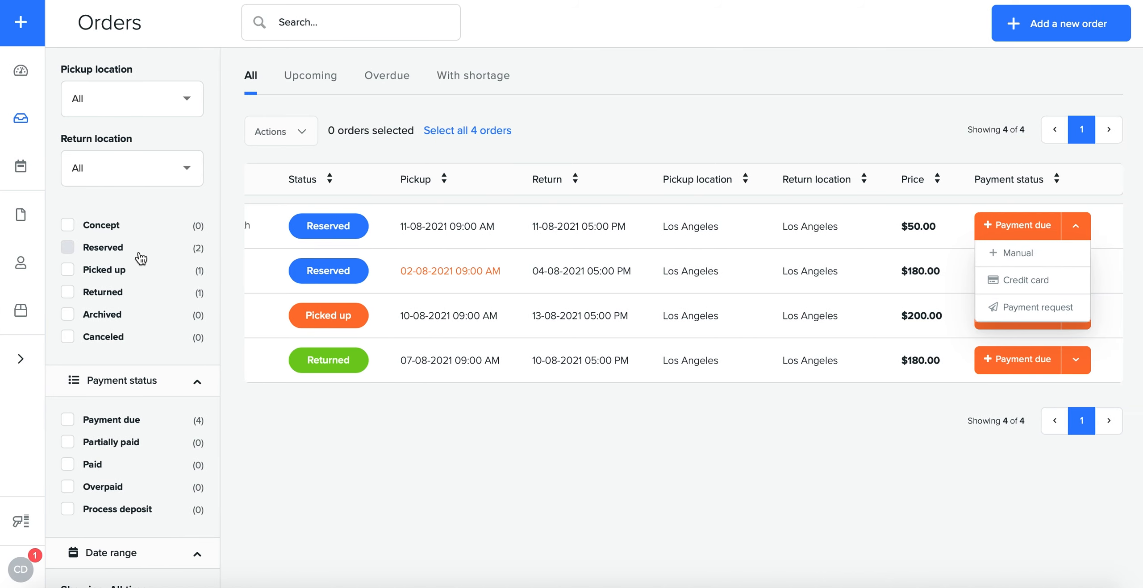
pyautogui.scroll(-1, 200, 243)
pyautogui.scroll(-3, 120, 242)
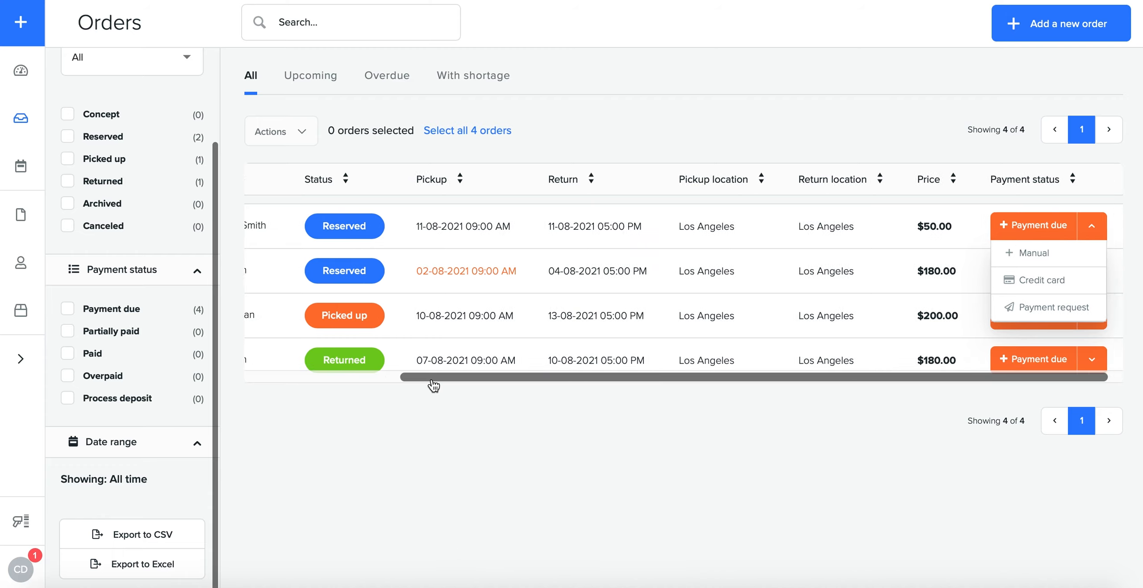
pyautogui.hscroll(-5, 432, 379)
pyautogui.hscroll(-3, 433, 378)
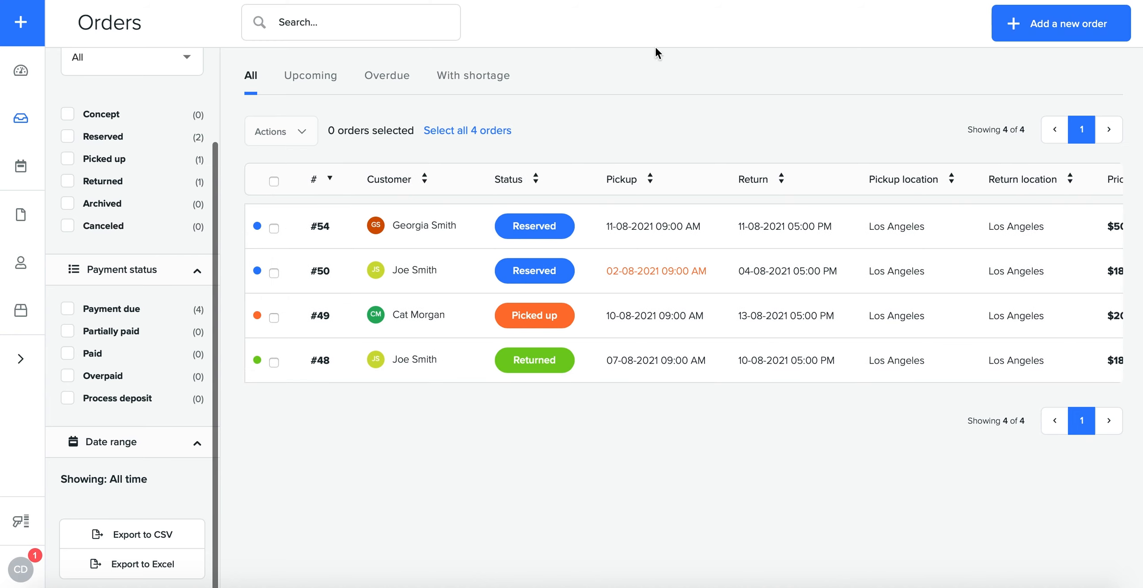
# Step: Start a new order
pyautogui.click(29, 34)
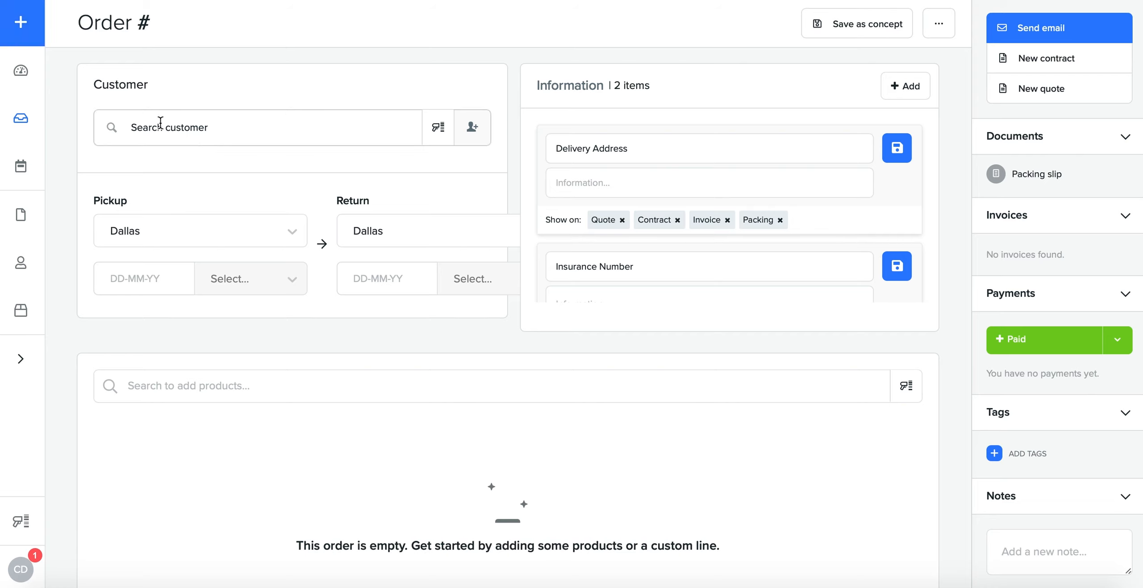
# Step: Review the tax profile, discount and security deposit settings in the new-customer form and close it without saving
pyautogui.click(186, 129)
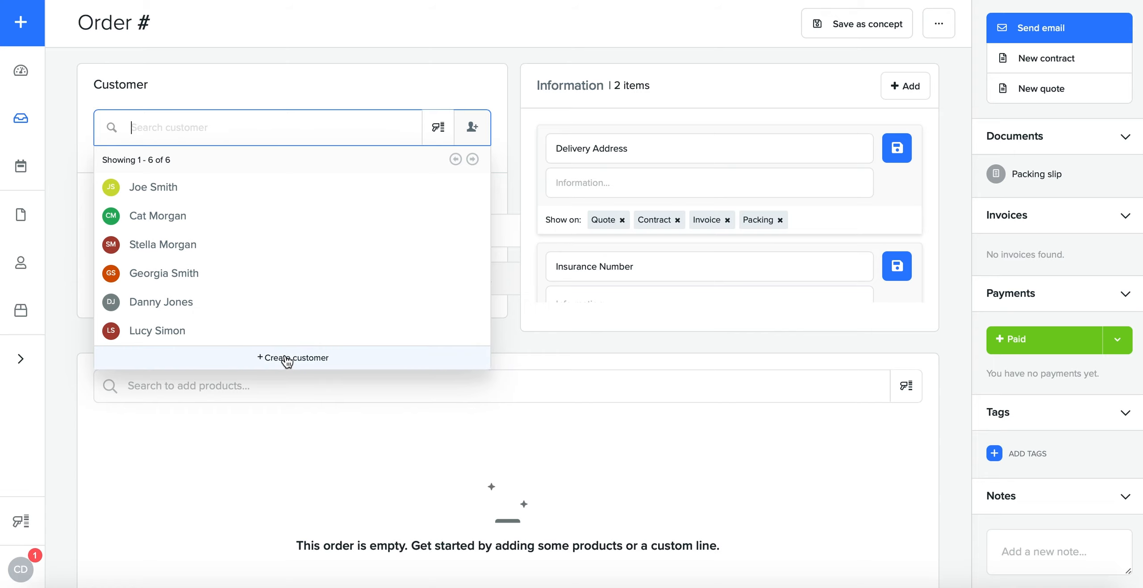
pyautogui.click(279, 360)
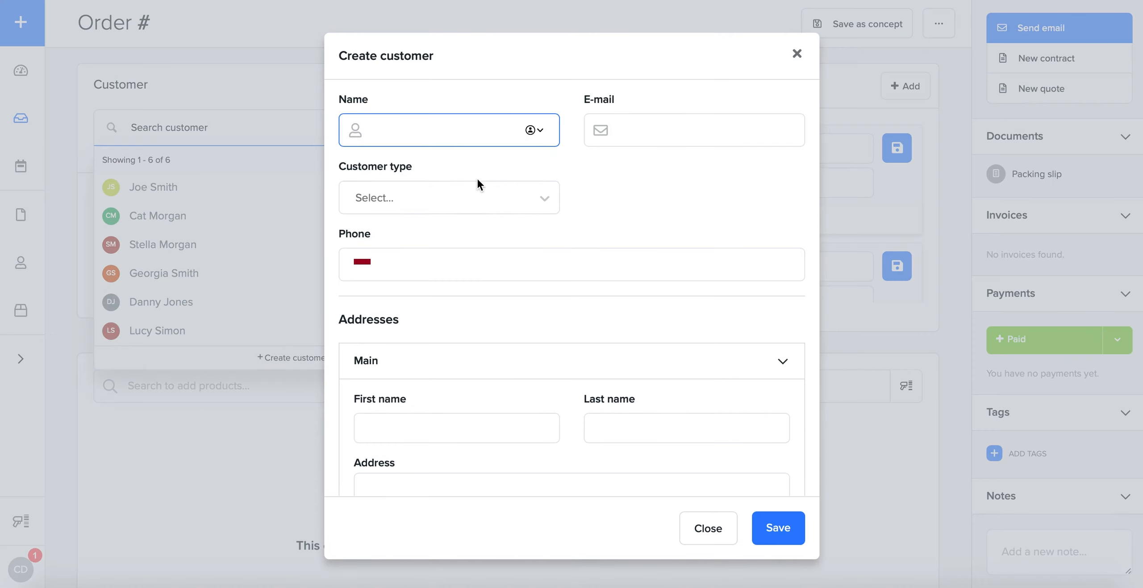
pyautogui.scroll(-12, 476, 177)
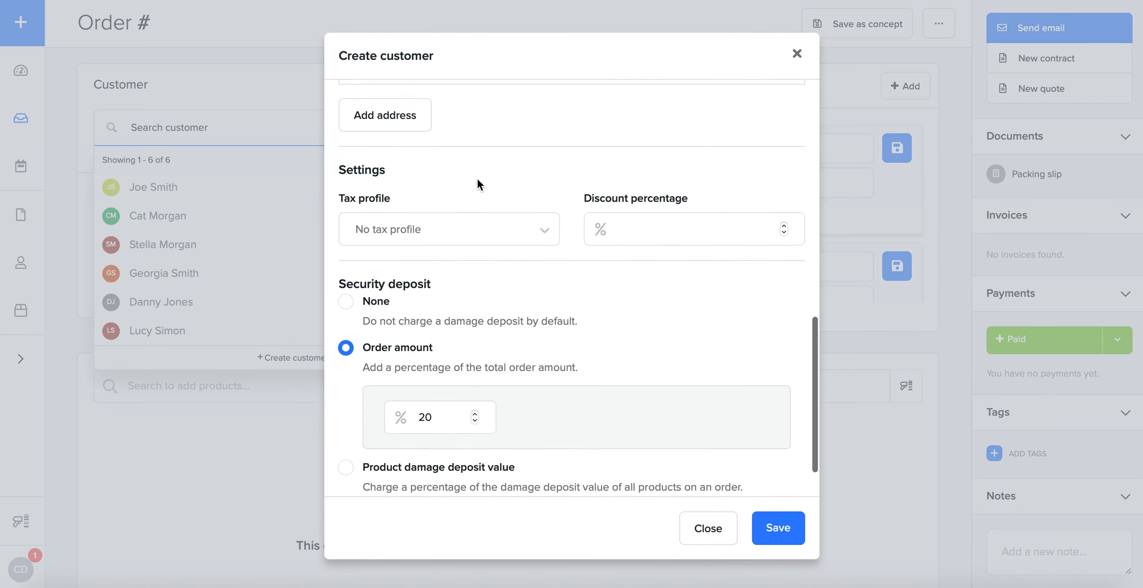
pyautogui.scroll(-2, 477, 177)
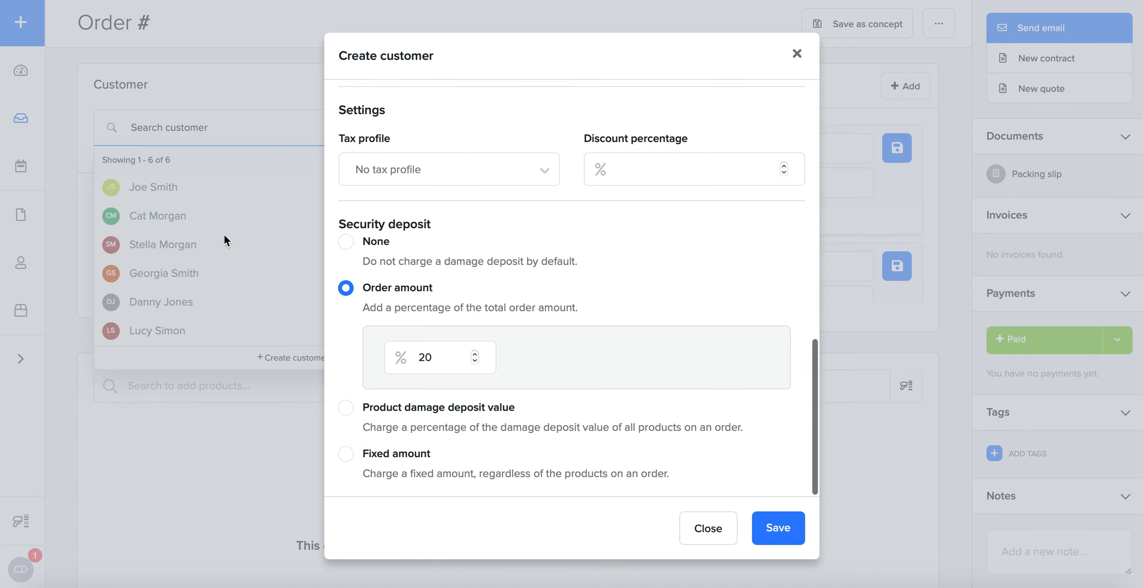
pyautogui.click(444, 181)
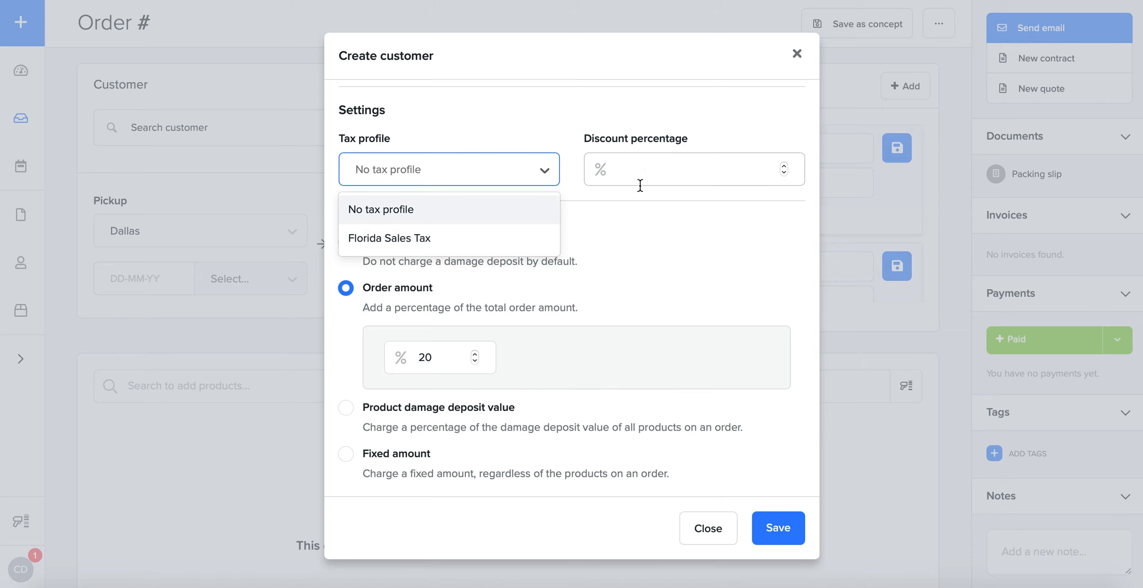
pyautogui.click(638, 256)
pyautogui.click(443, 358)
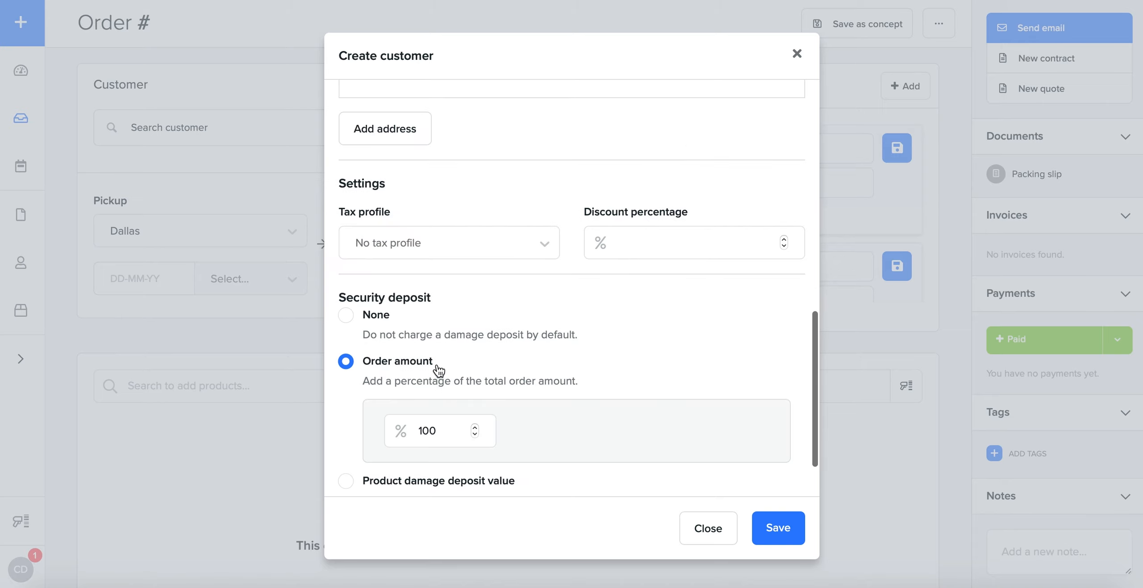
pyautogui.click(707, 529)
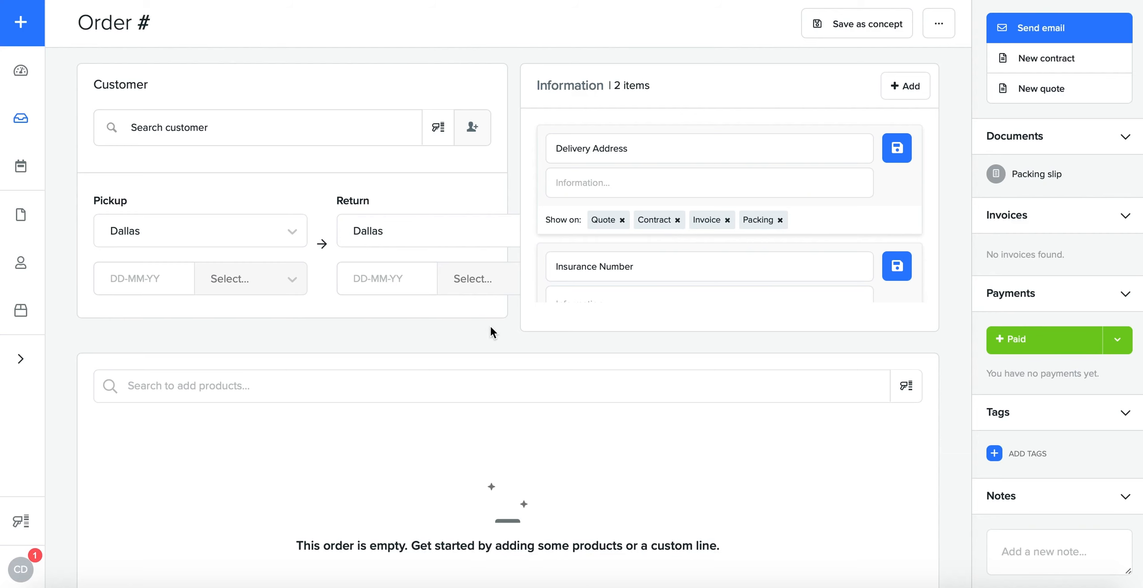
# Step: Assign the last customer in the existing customer list to the order and check the order's discount
pyautogui.click(258, 123)
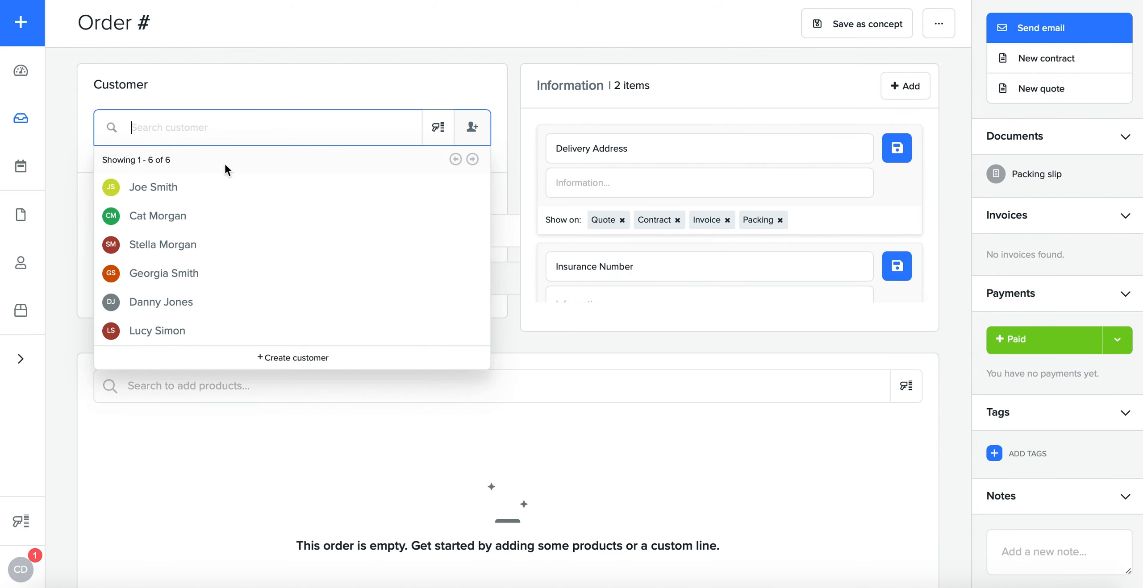
pyautogui.click(199, 330)
pyautogui.scroll(-5, 190, 223)
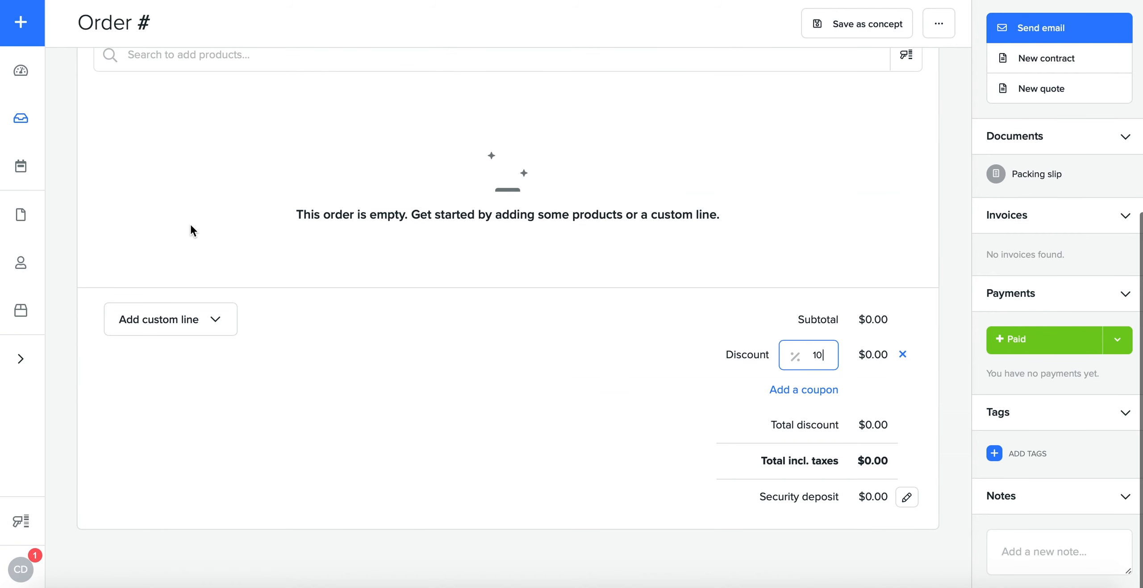
pyautogui.scroll(4, 321, 252)
pyautogui.scroll(1, 320, 252)
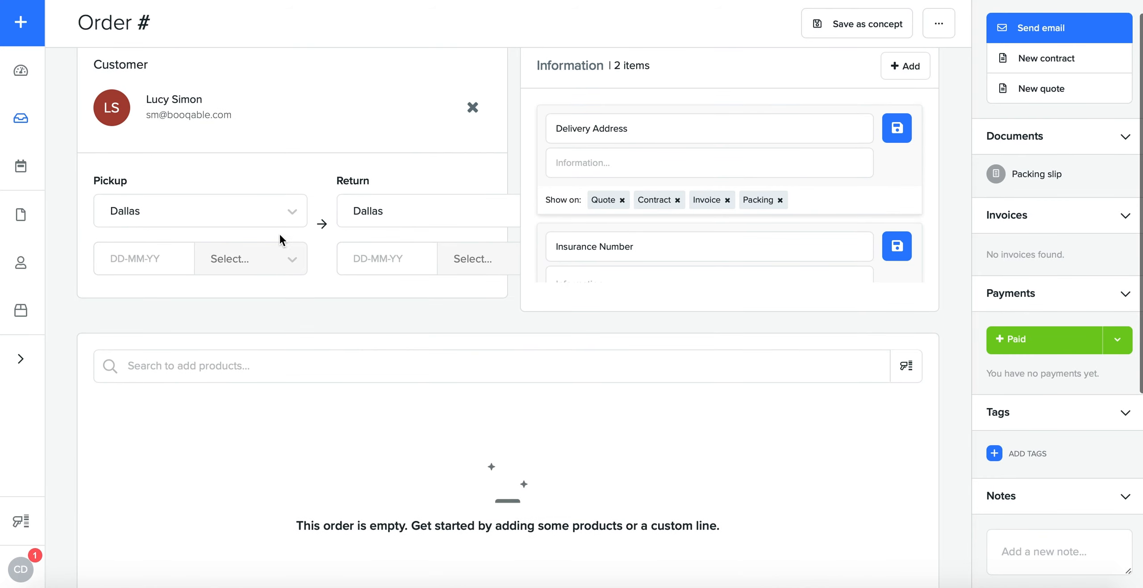
# Step: Set the order's pickup and return locations to Los Angeles
pyautogui.click(199, 212)
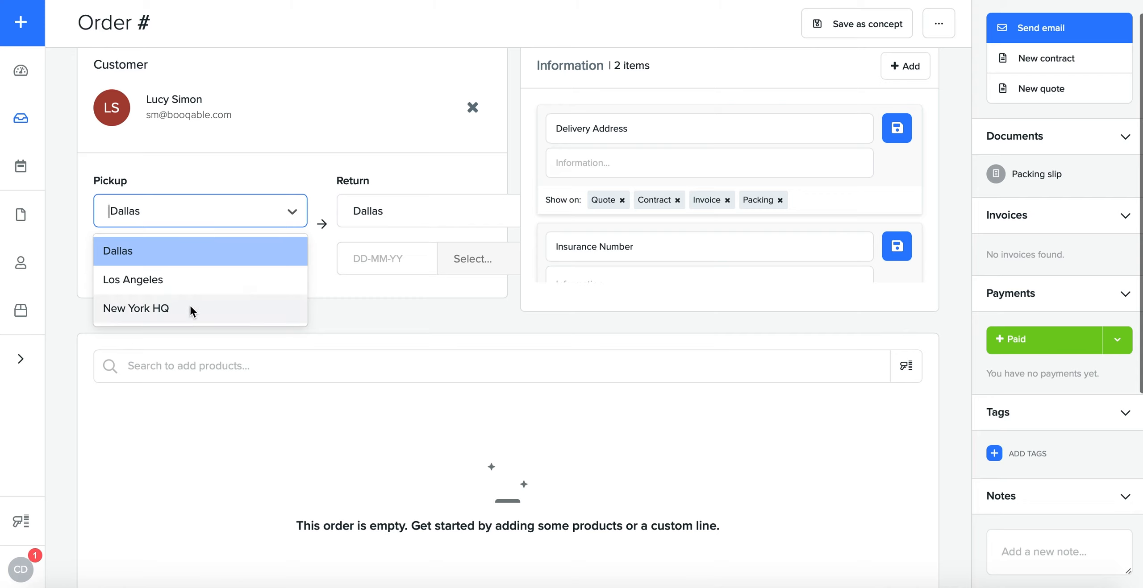
pyautogui.click(198, 275)
pyautogui.click(385, 229)
pyautogui.click(393, 253)
# Step: Set the pickup to 11-08-21 at 09:00 AM and the return to 13-08-21 at 05:00 PM
pyautogui.click(156, 266)
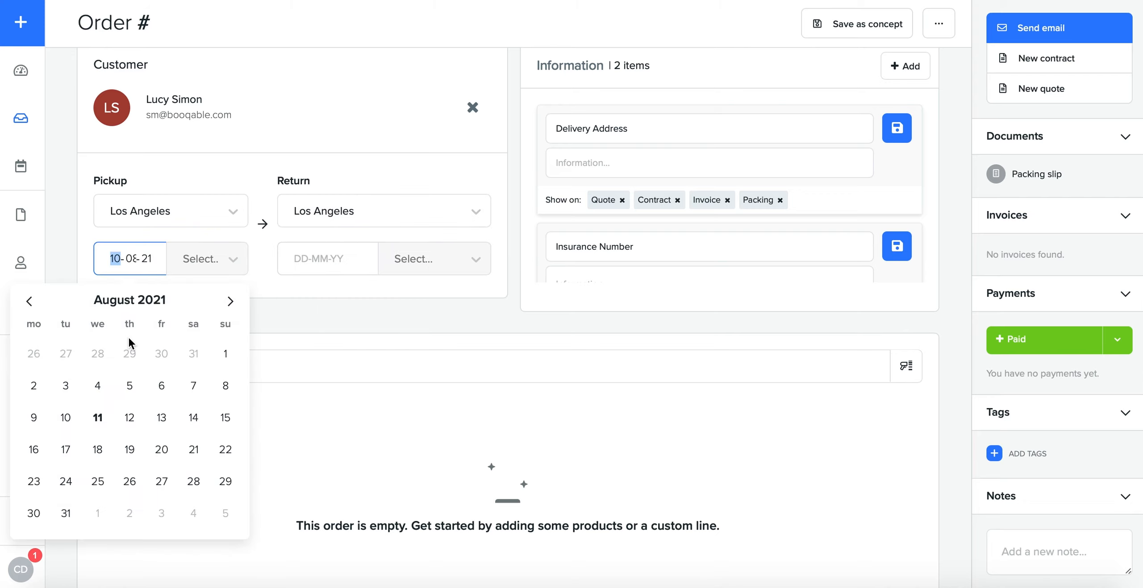
pyautogui.click(98, 418)
pyautogui.click(149, 494)
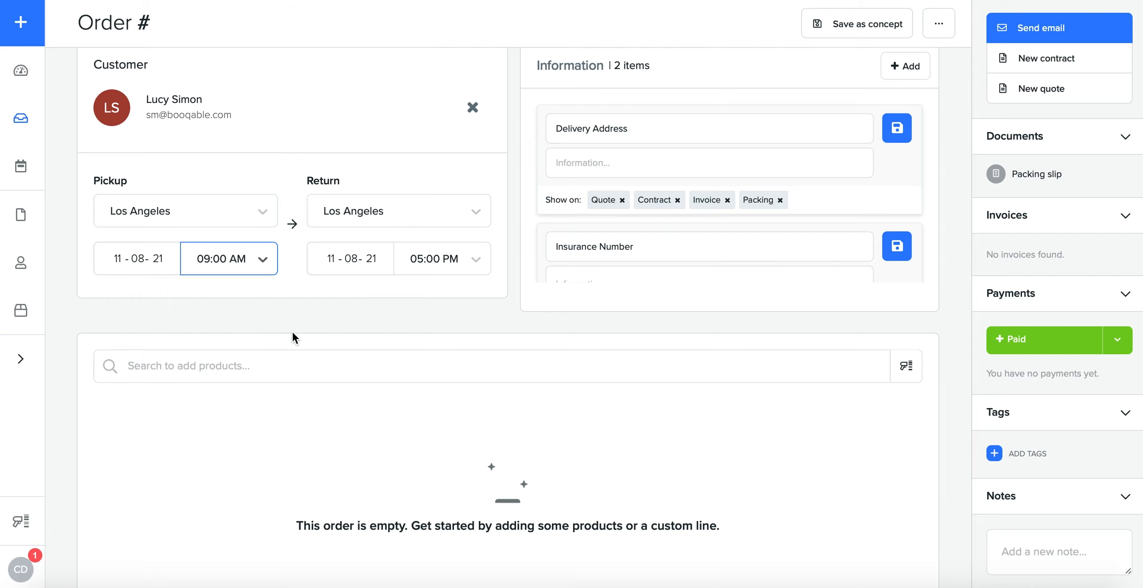
pyautogui.click(347, 268)
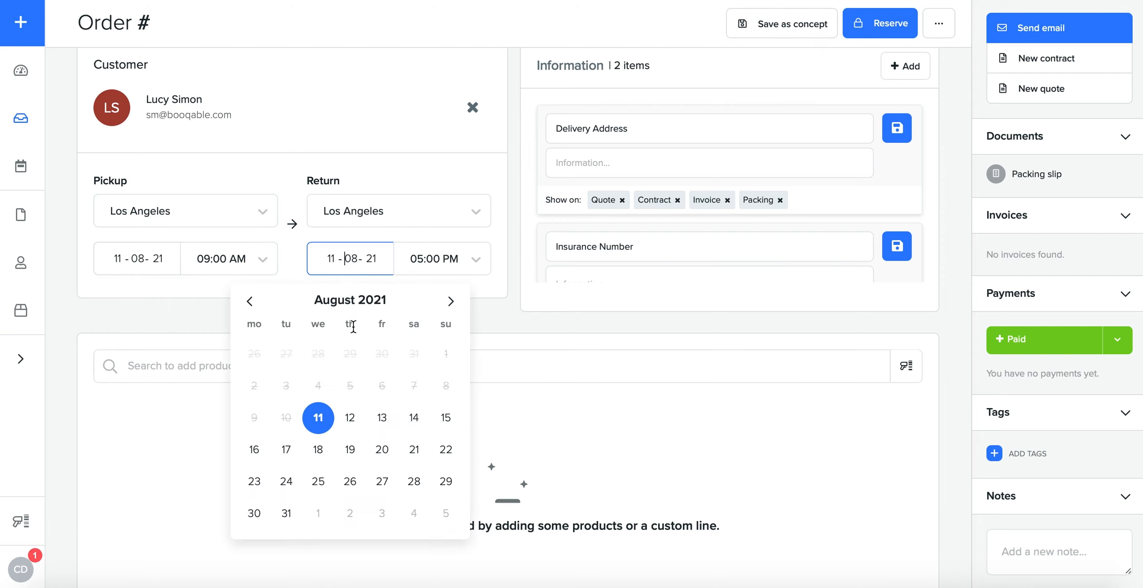
pyautogui.click(382, 417)
pyautogui.click(365, 497)
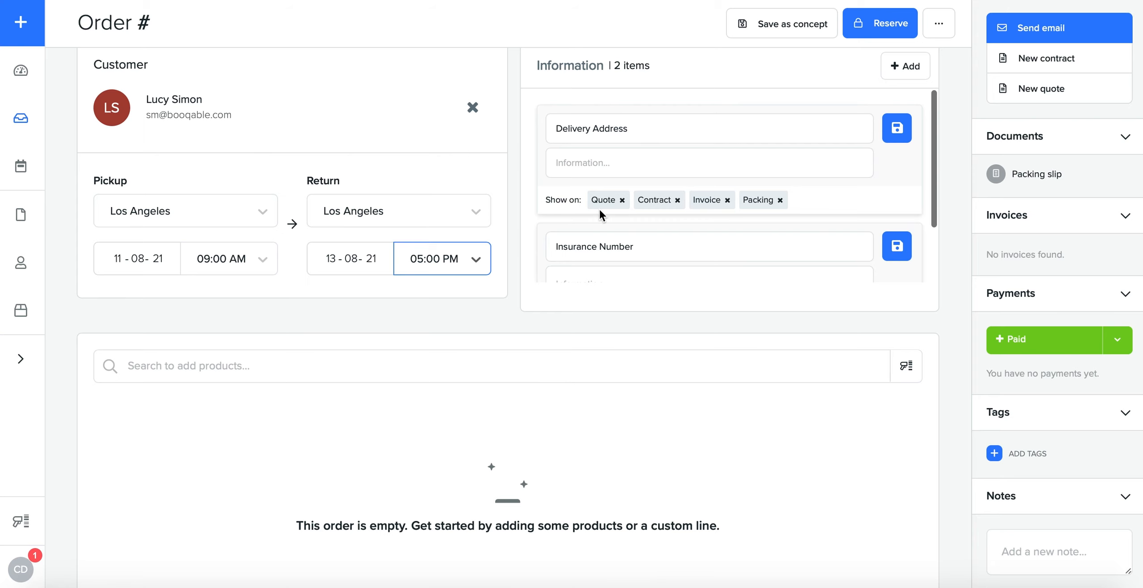
# Step: Enter the customer's insurance number in the order's Insurance Number information item and save it
pyautogui.scroll(-2, 699, 190)
pyautogui.scroll(2, 699, 185)
pyautogui.scroll(-2, 674, 185)
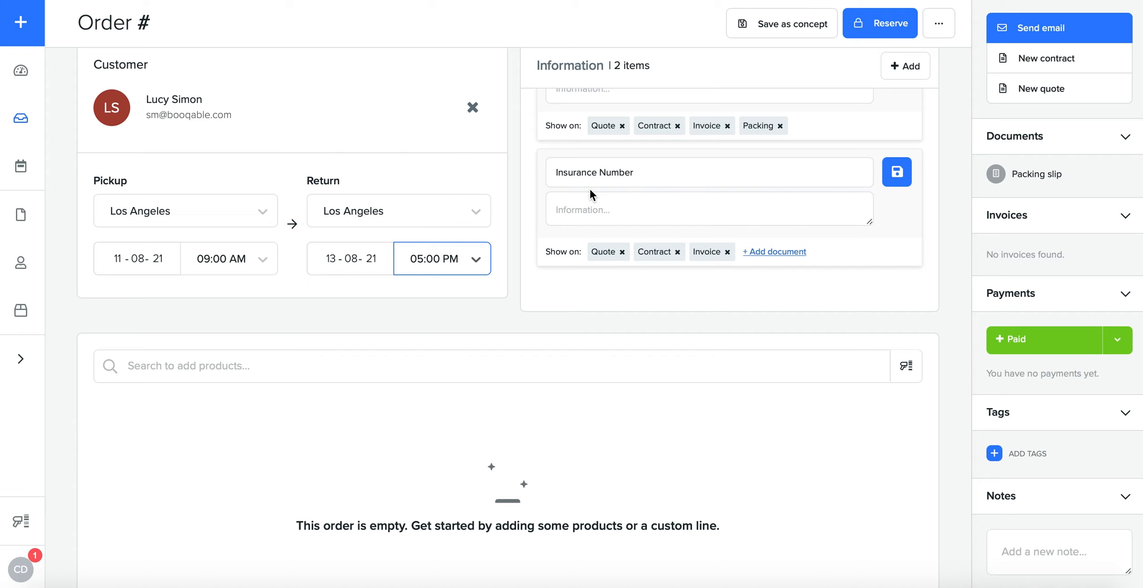
pyautogui.click(577, 216)
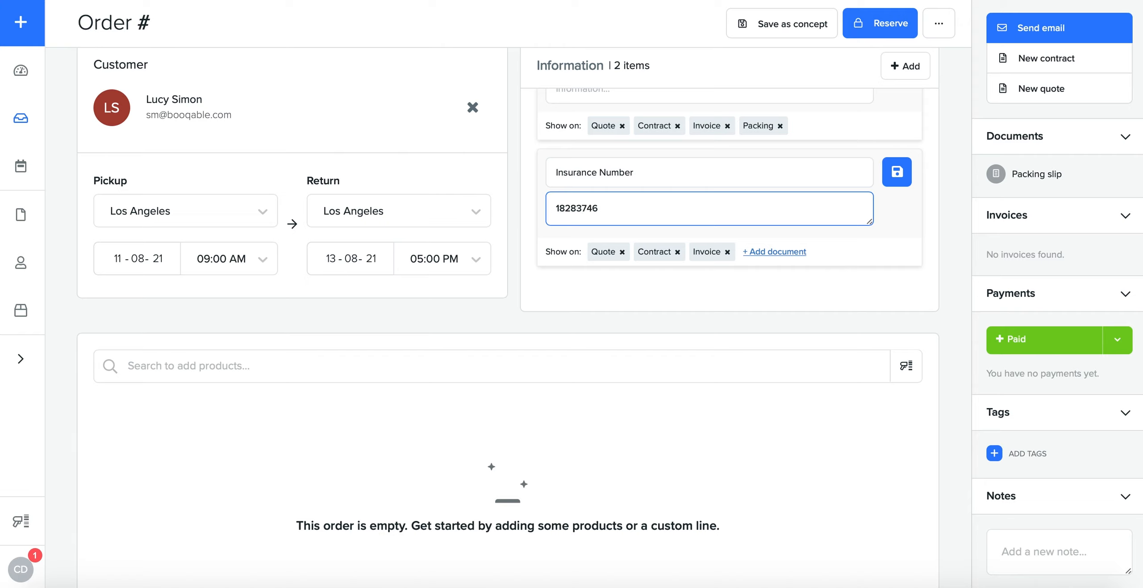
pyautogui.click(897, 189)
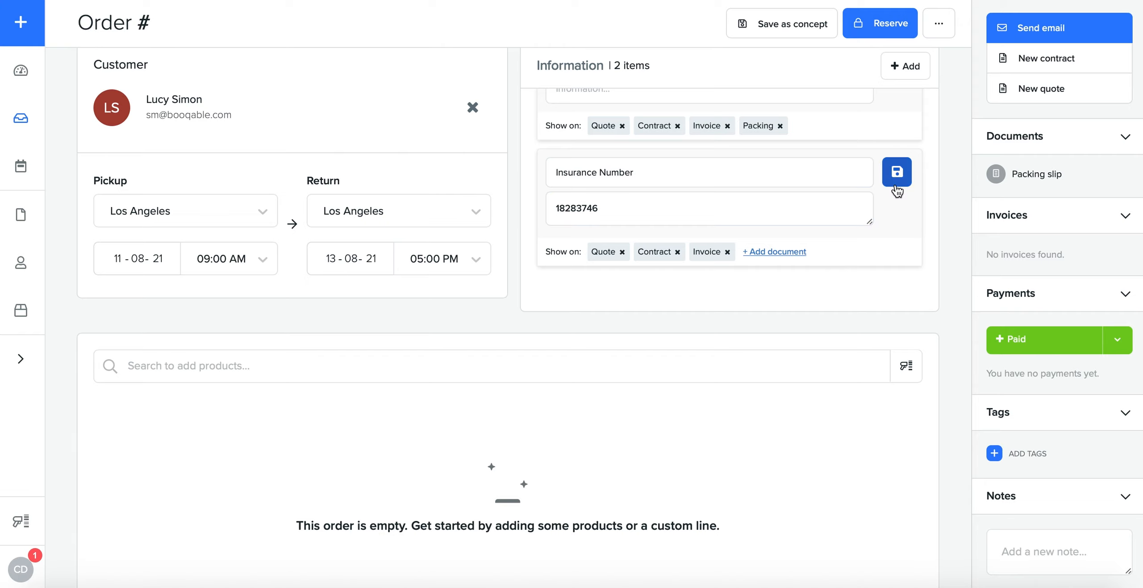
# Step: Add the product Racing Bike - Blue to the order
pyautogui.click(493, 366)
pyautogui.scroll(-3, 581, 263)
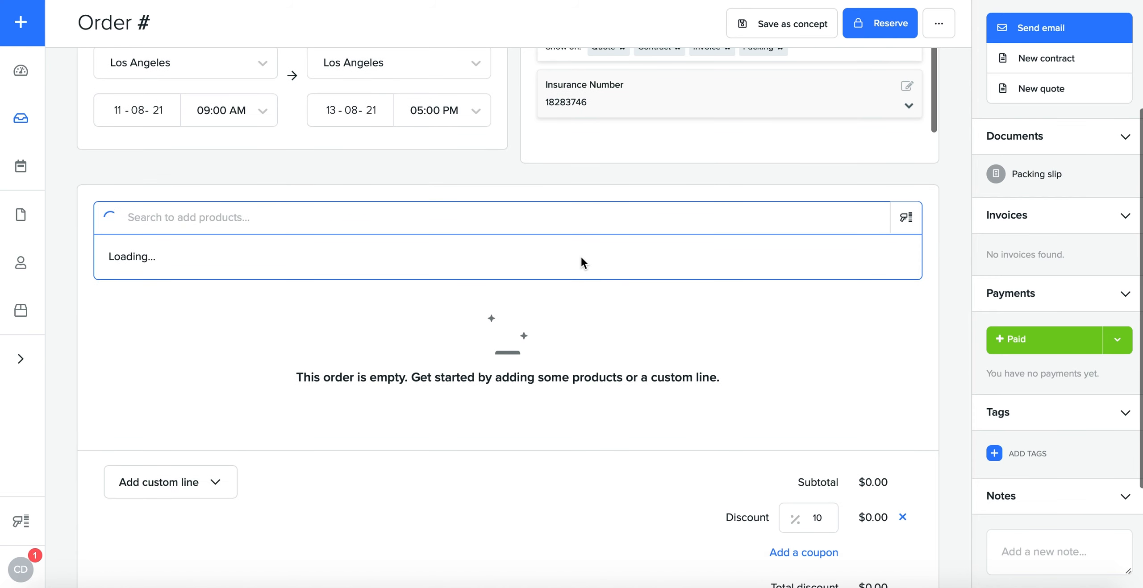
pyautogui.scroll(-1, 382, 317)
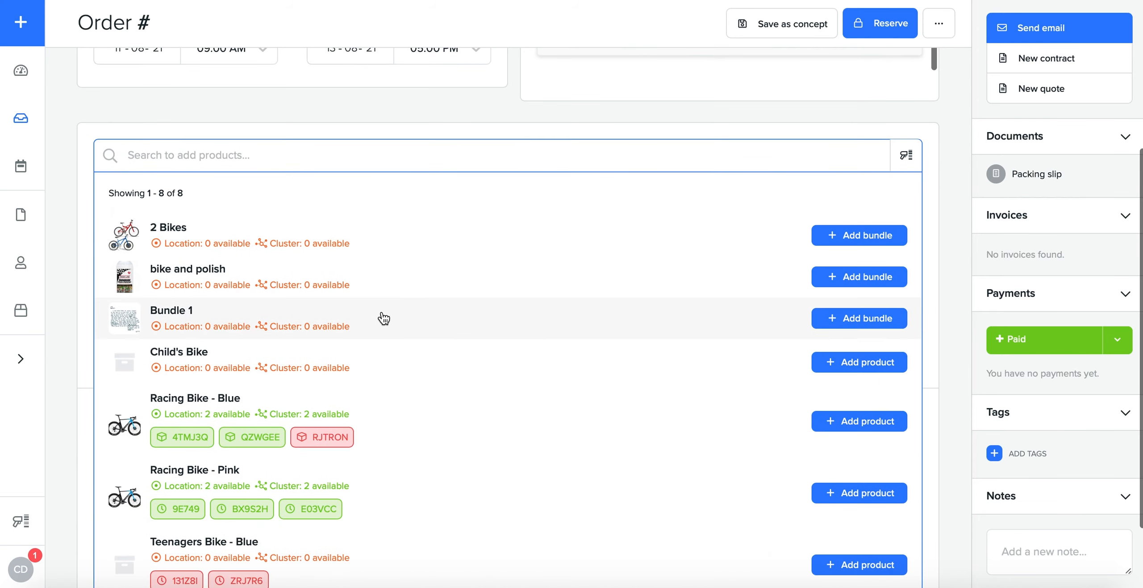
pyautogui.scroll(-1, 246, 395)
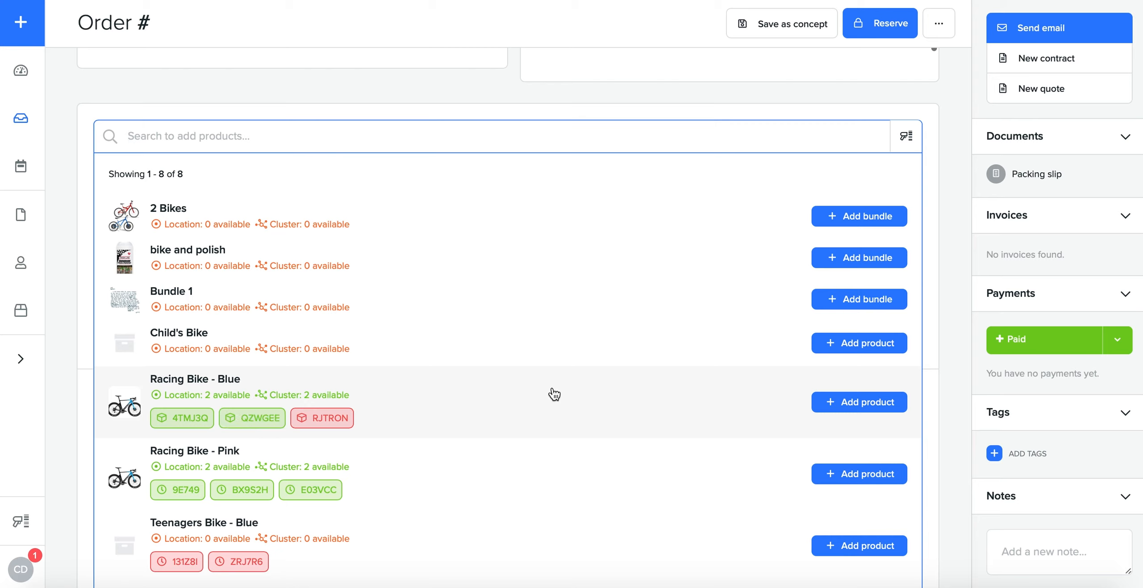
pyautogui.click(870, 406)
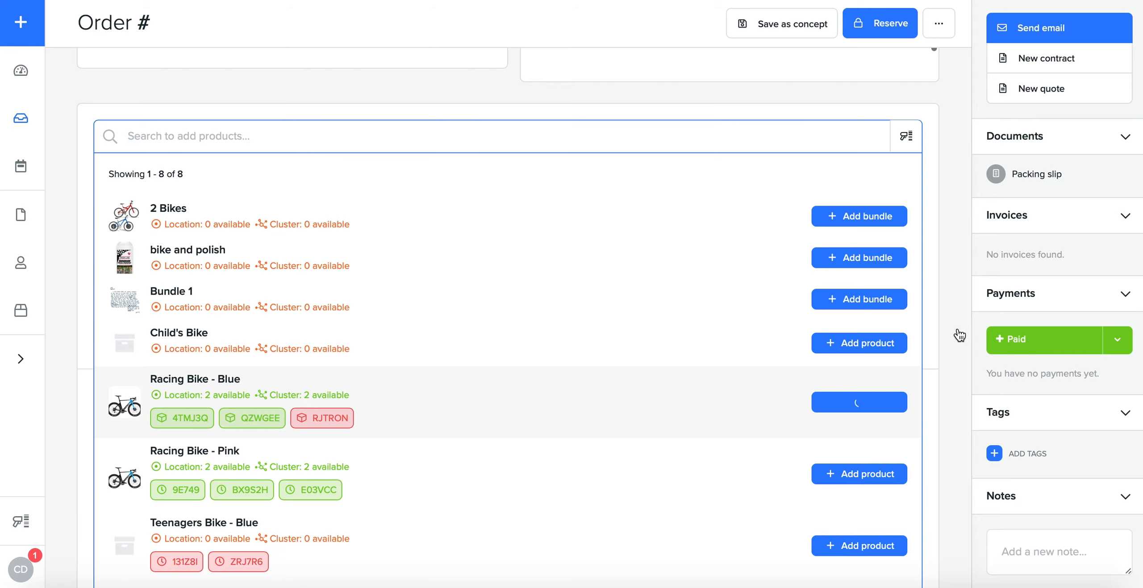
pyautogui.click(937, 337)
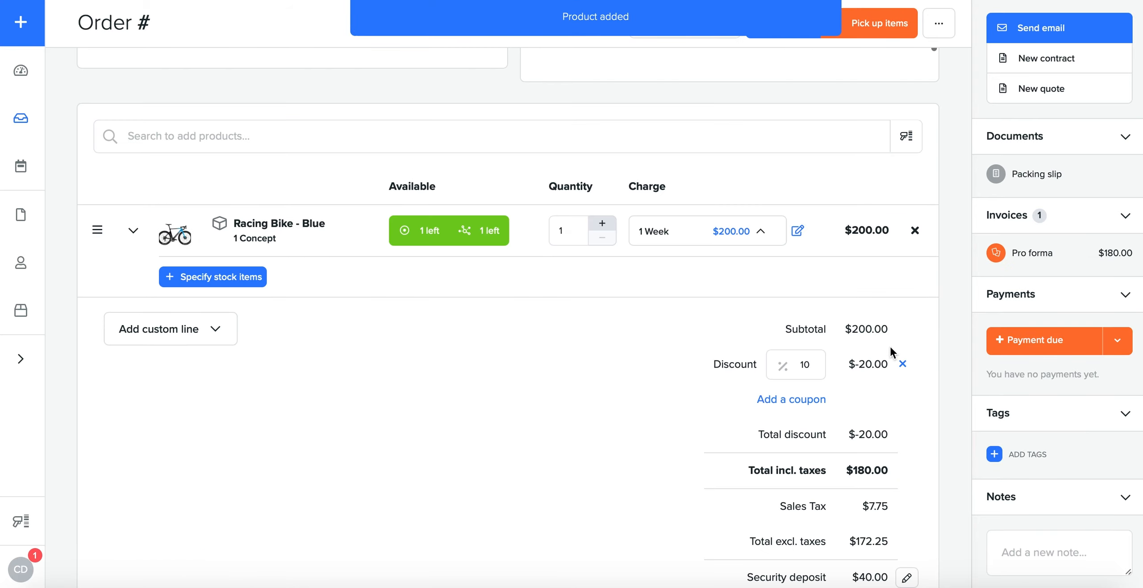
# Step: Review the order's totals, in particular the sales tax and security deposit amounts
pyautogui.scroll(-2, 875, 351)
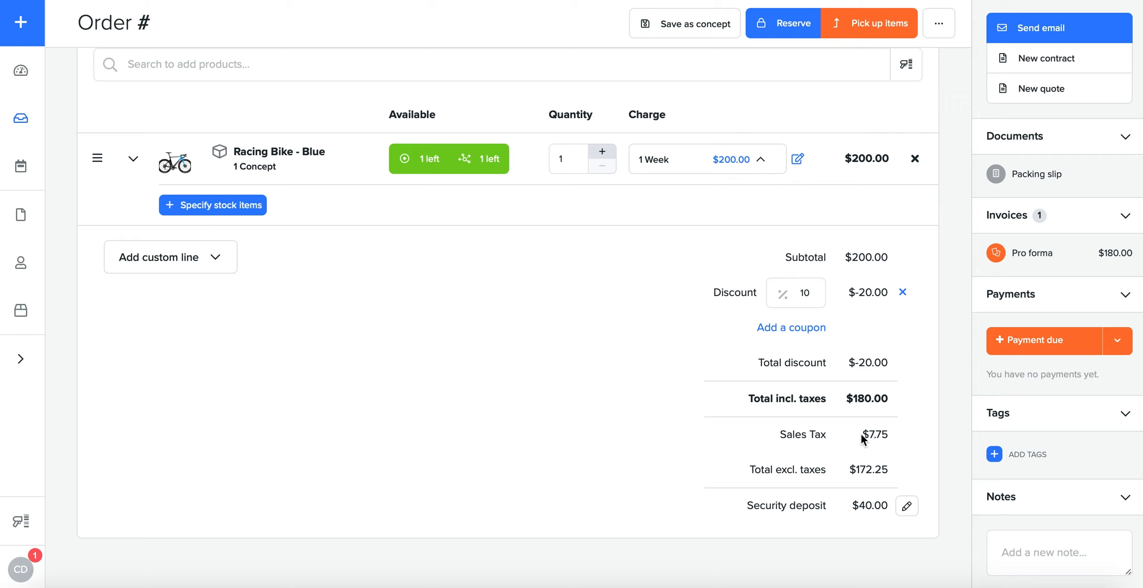
pyautogui.moveTo(868, 429); pyautogui.dragTo(902, 433)
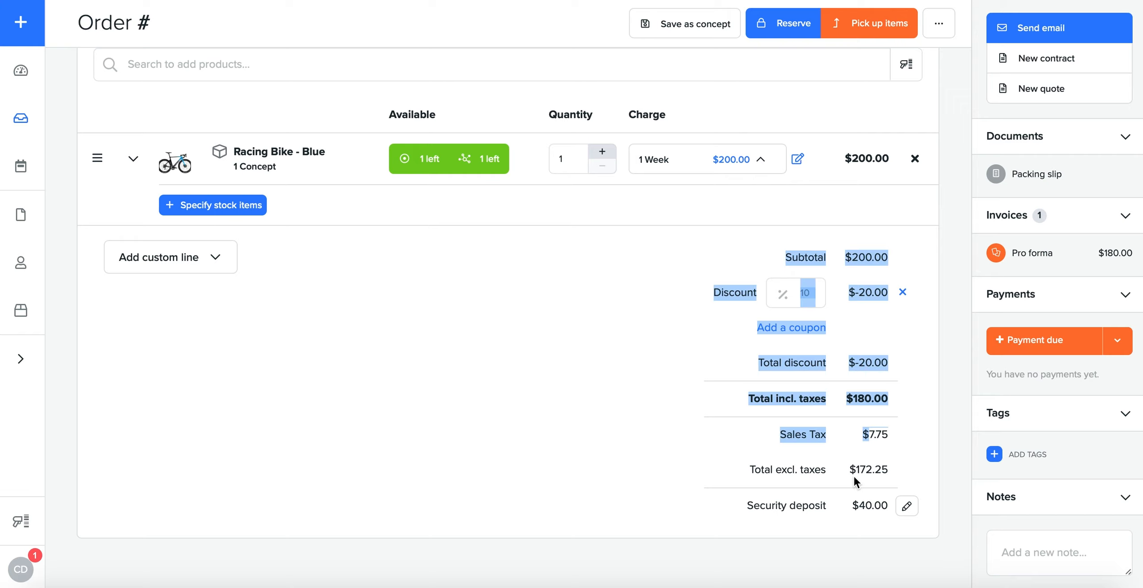
pyautogui.click(840, 501)
pyautogui.moveTo(858, 508); pyautogui.dragTo(886, 507)
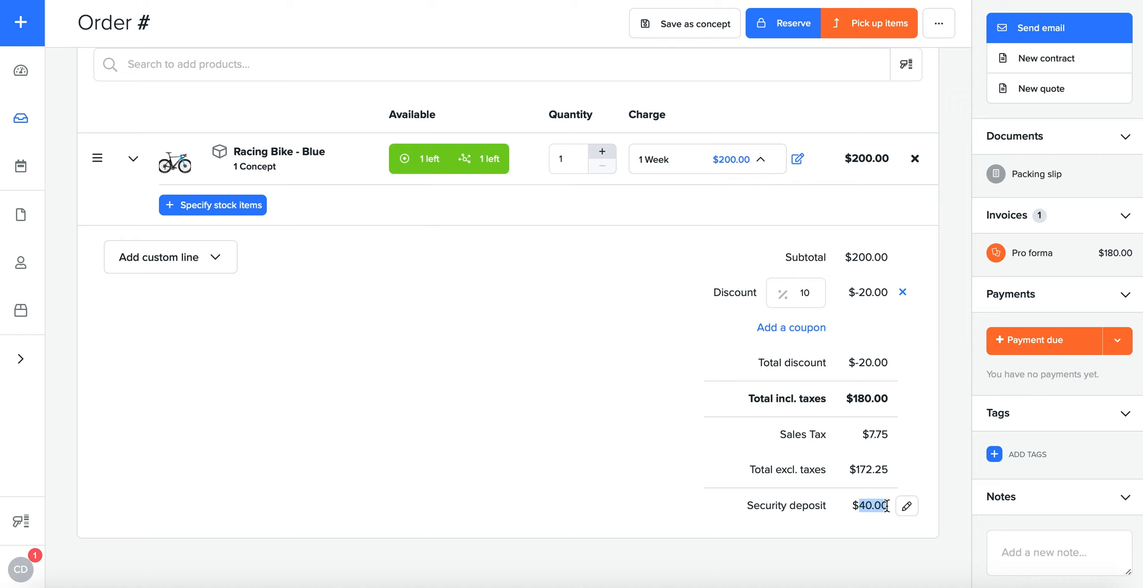
# Step: Reserve the Racing Bike - Blue order
pyautogui.click(912, 469)
pyautogui.click(780, 35)
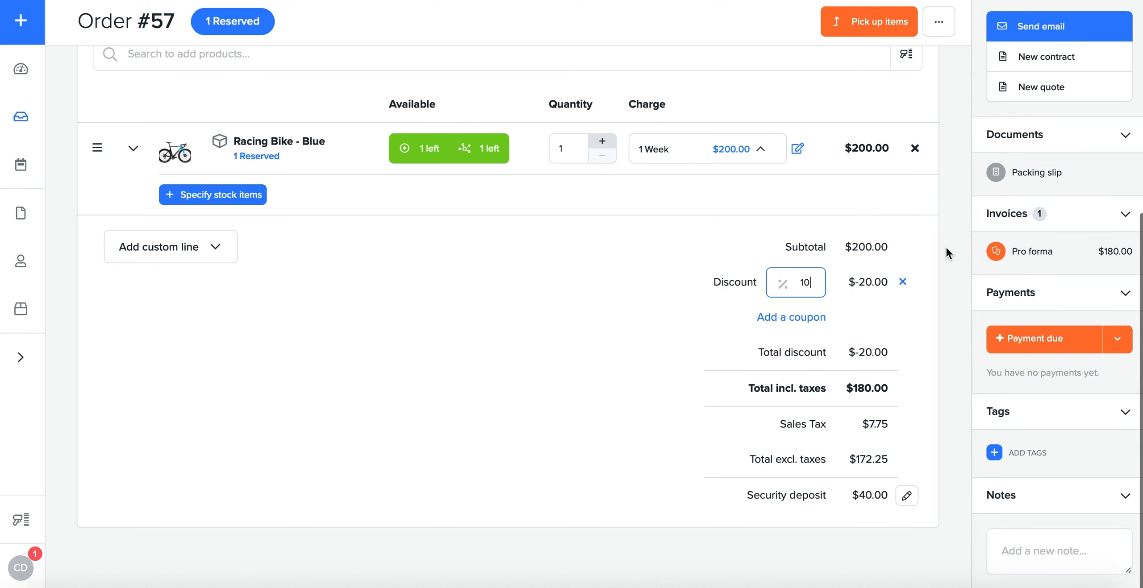
pyautogui.scroll(6, 945, 253)
pyautogui.scroll(1, 945, 253)
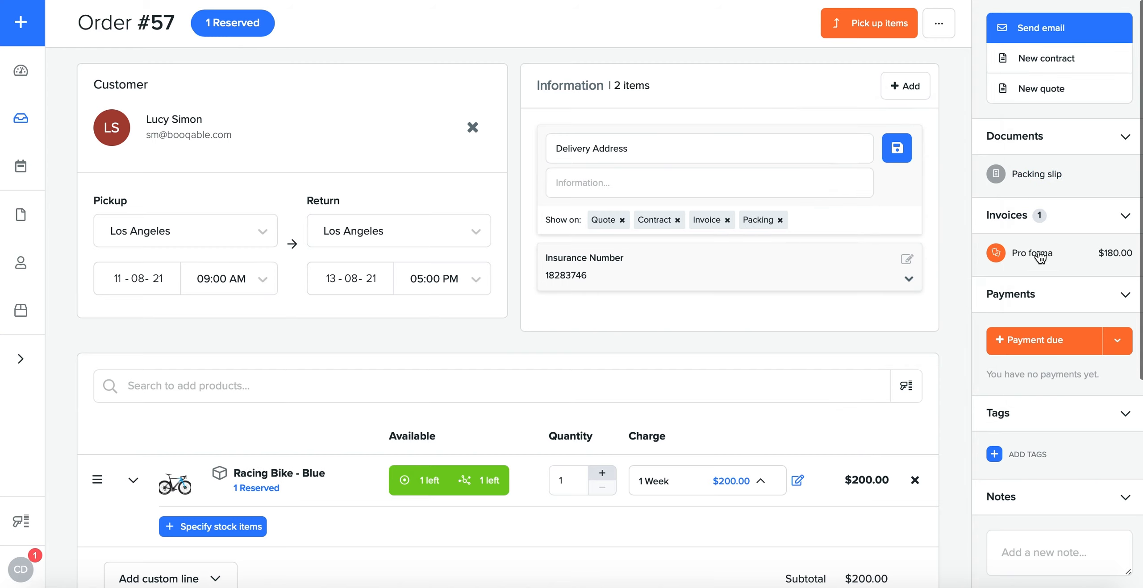
# Step: Create a new contract for the order and read through its line items, totals and Terms and Agreements
pyautogui.click(1086, 63)
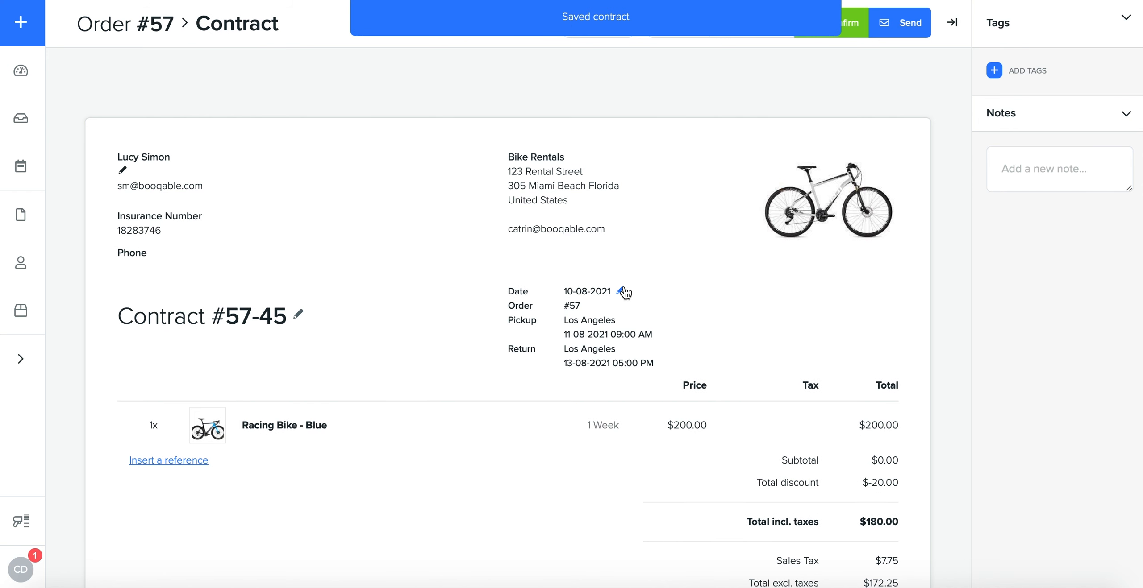
pyautogui.scroll(-3, 386, 315)
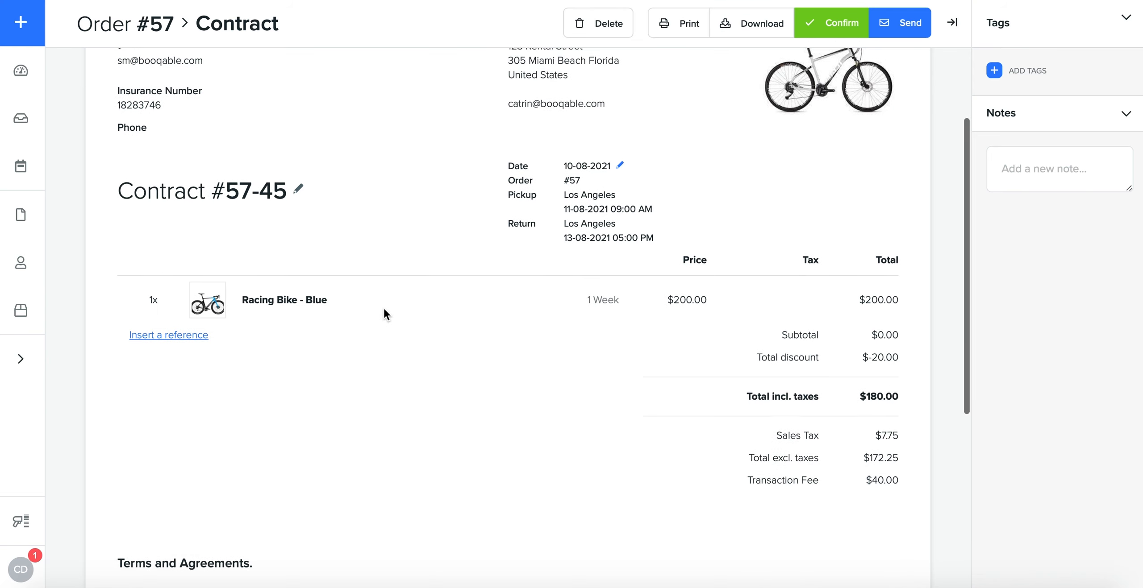
pyautogui.scroll(-5, 502, 341)
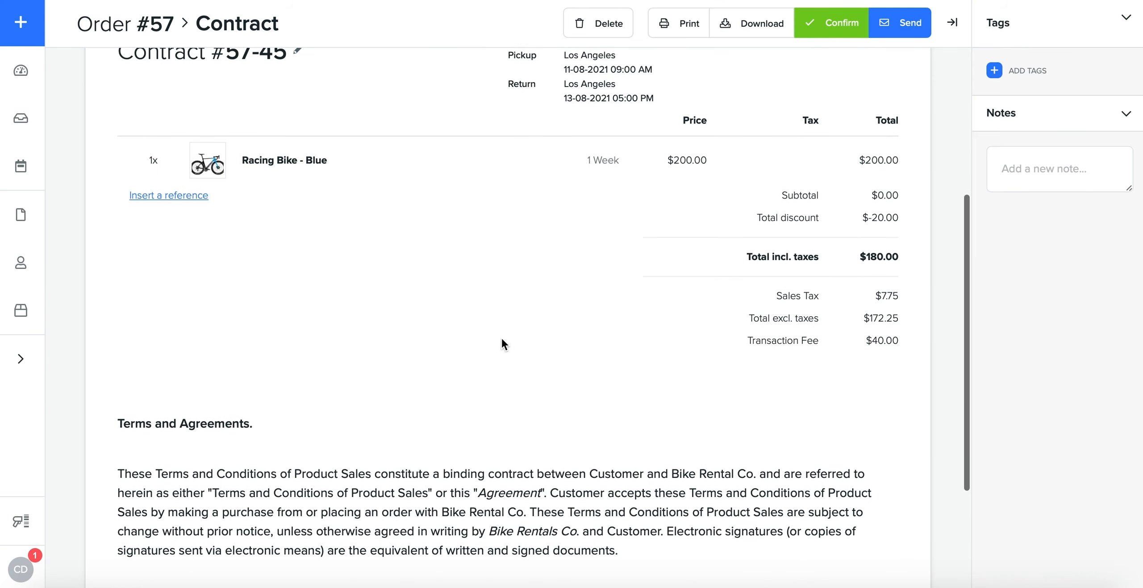
pyautogui.moveTo(125, 359); pyautogui.dragTo(613, 496)
pyautogui.click(613, 496)
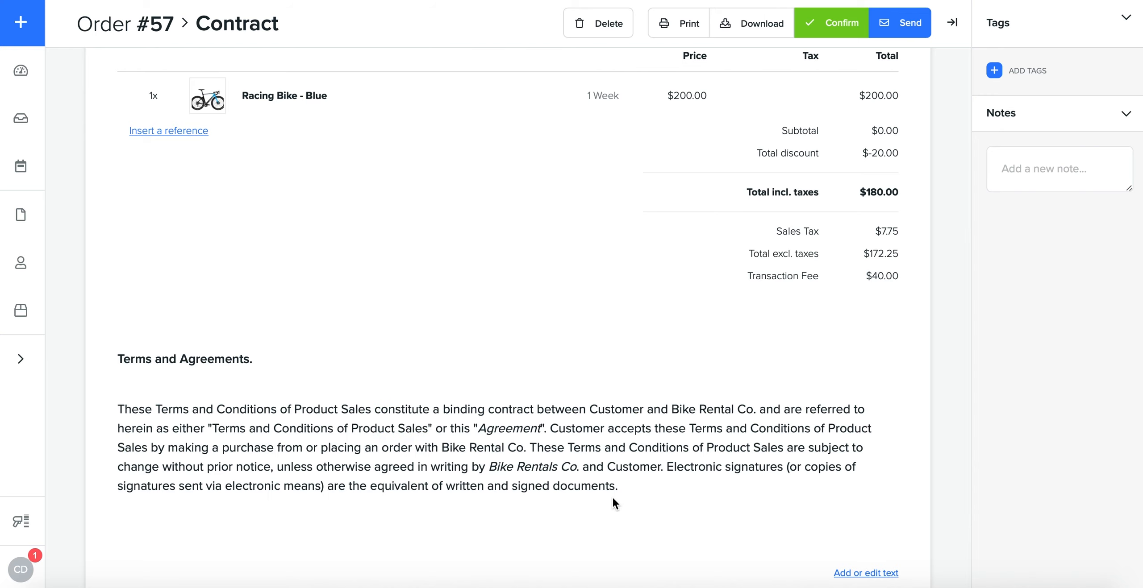
pyautogui.scroll(-2, 751, 455)
pyautogui.scroll(9, 751, 454)
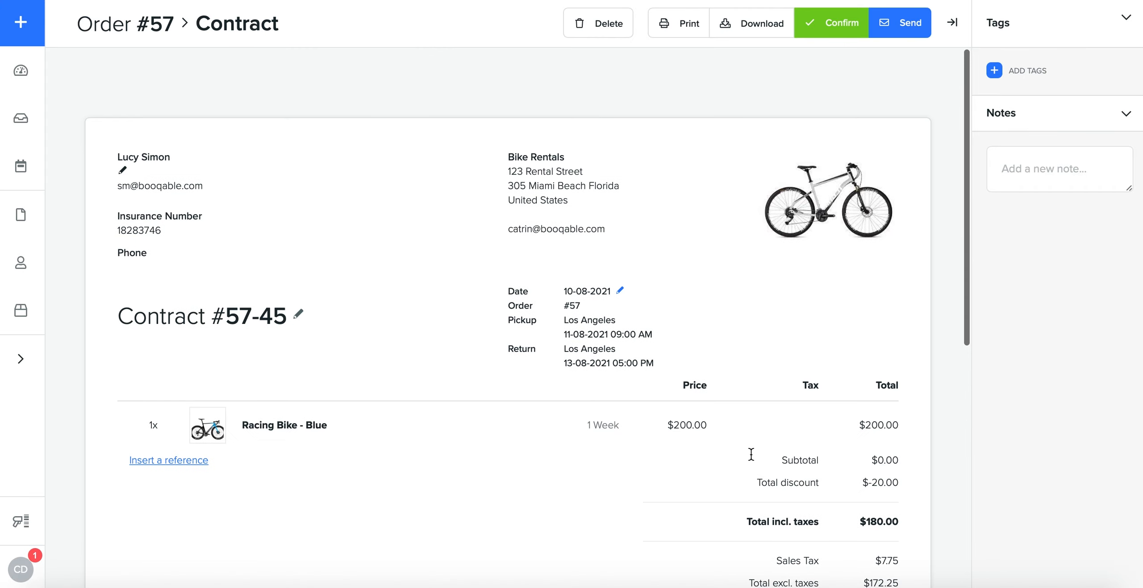
# Step: Confirm the contract with a hand-drawn signature
pyautogui.click(835, 30)
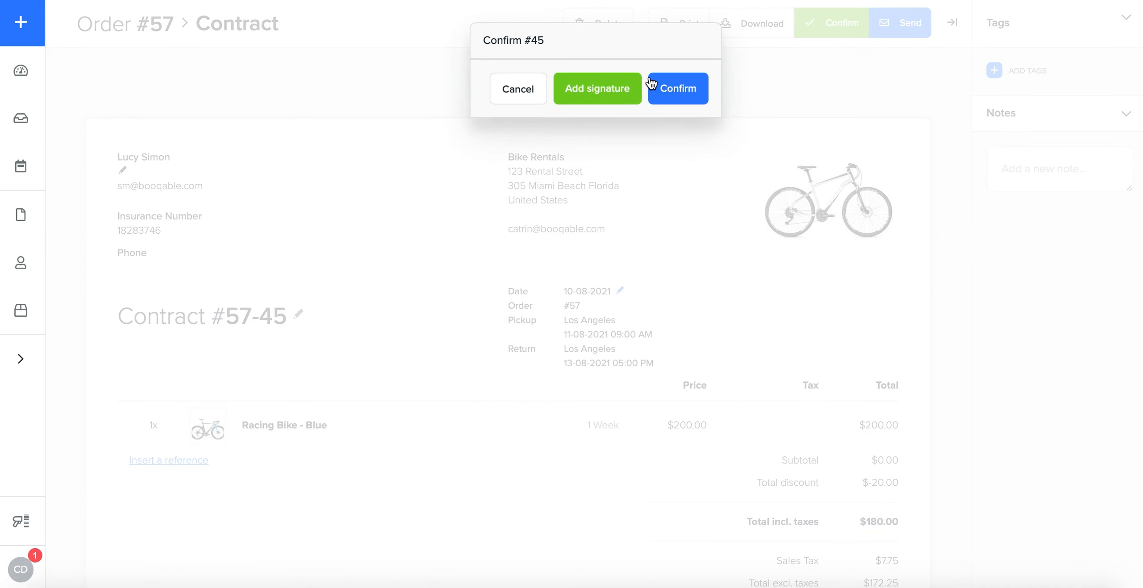
pyautogui.click(611, 90)
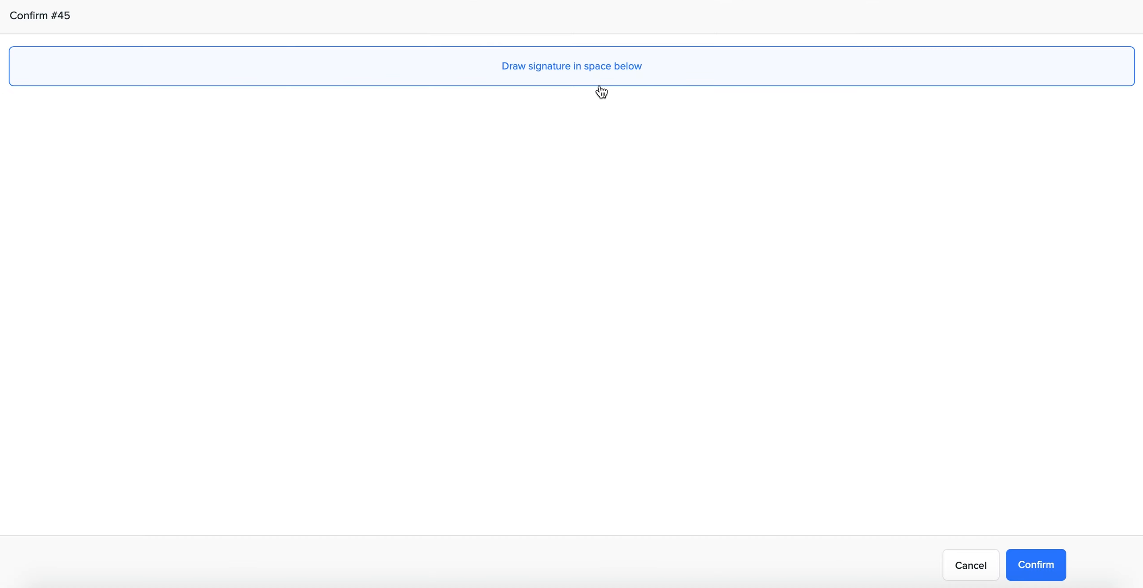
pyautogui.moveTo(508, 225); pyautogui.dragTo(417, 289)
pyautogui.moveTo(394, 389)
pyautogui.mouseDown()
pyautogui.moveTo(534, 291)
pyautogui.moveTo(569, 379)
pyautogui.moveTo(692, 277)
pyautogui.mouseUp()
pyautogui.click(1036, 566)
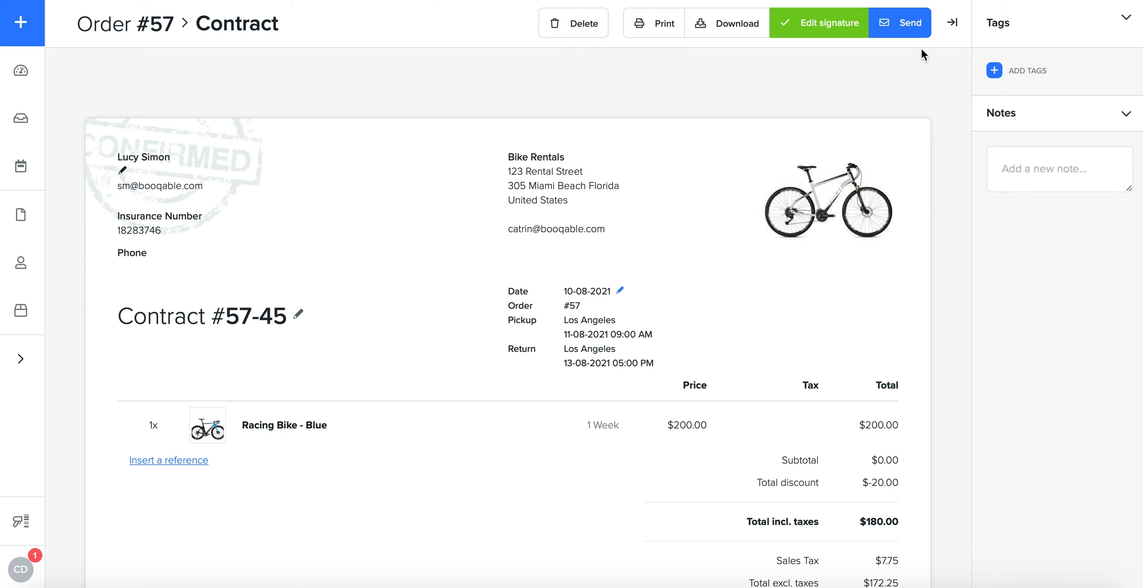
# Step: Preview the contract email with the Send contract template, and cancel it without sending
pyautogui.click(889, 31)
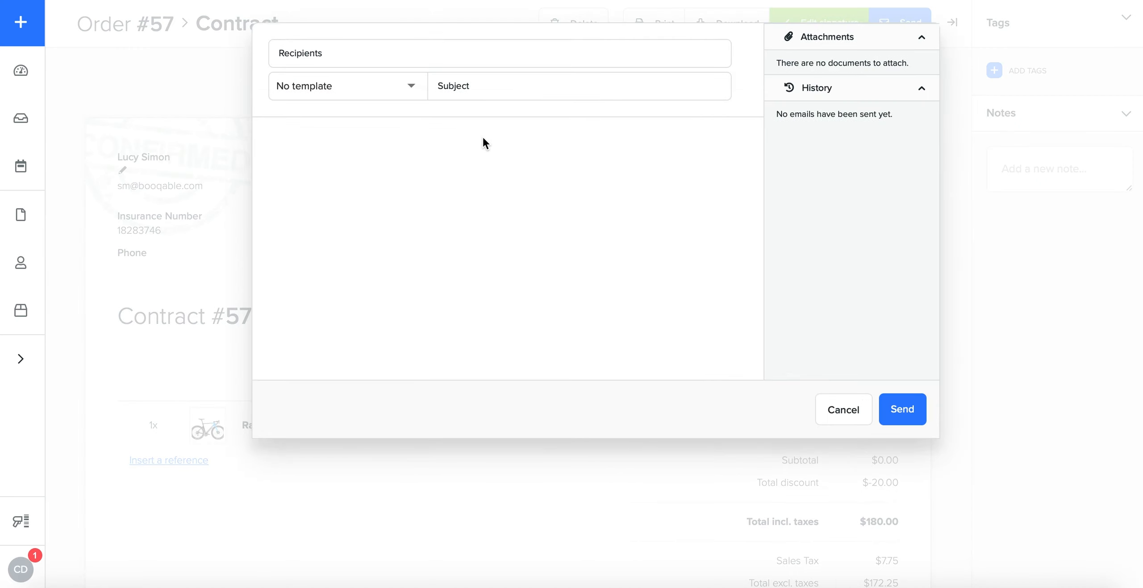
pyautogui.click(370, 86)
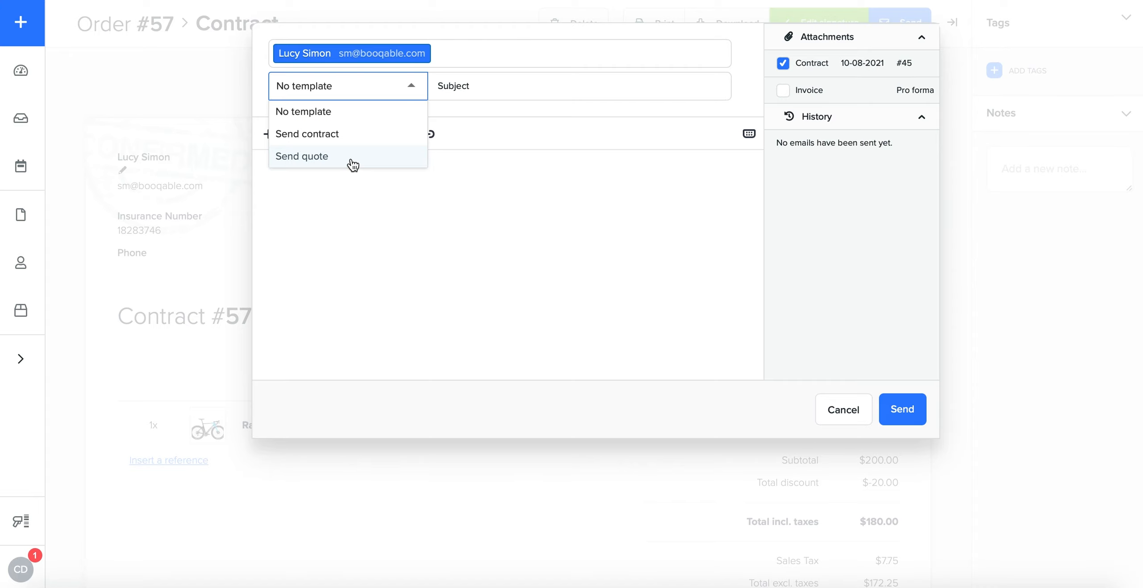
pyautogui.click(335, 135)
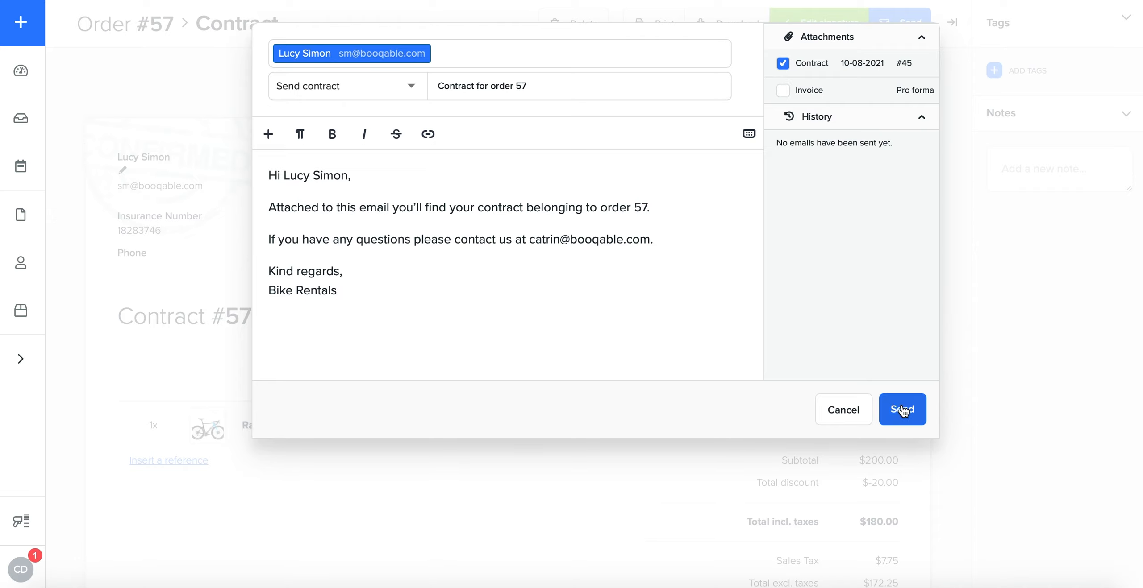
pyautogui.click(845, 416)
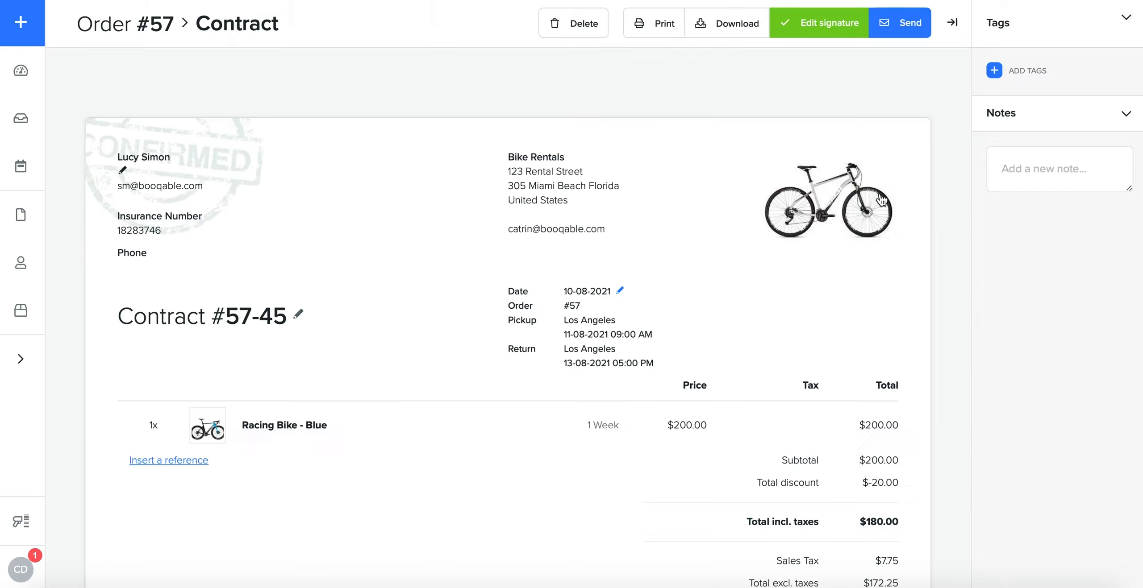
# Step: Return to the order and pick up the Racing Bike - Blue, specifying stock item 4TMJ3Q
pyautogui.click(110, 25)
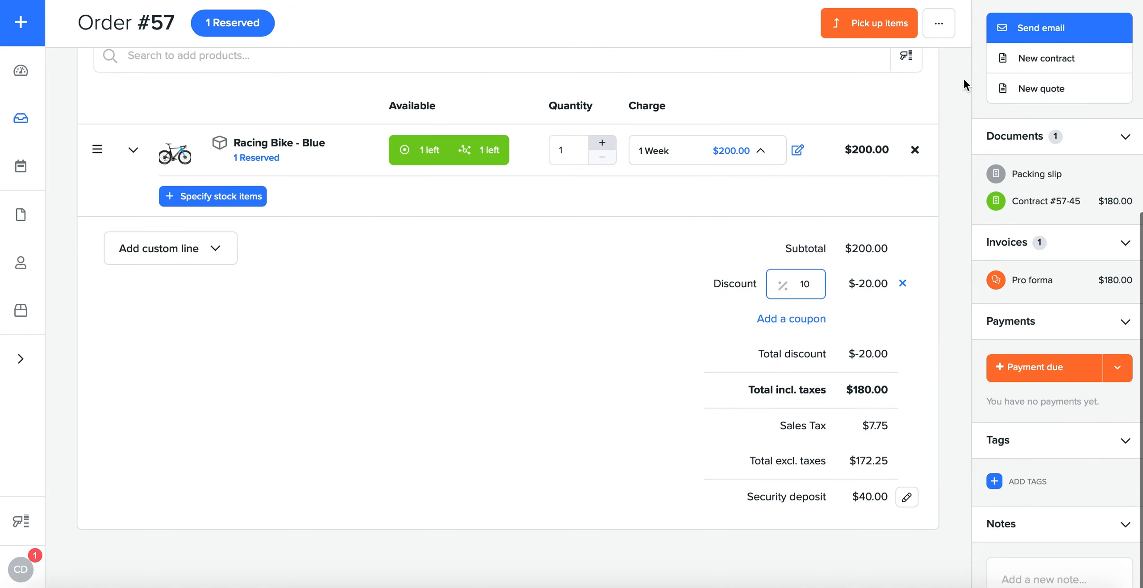
pyautogui.click(852, 26)
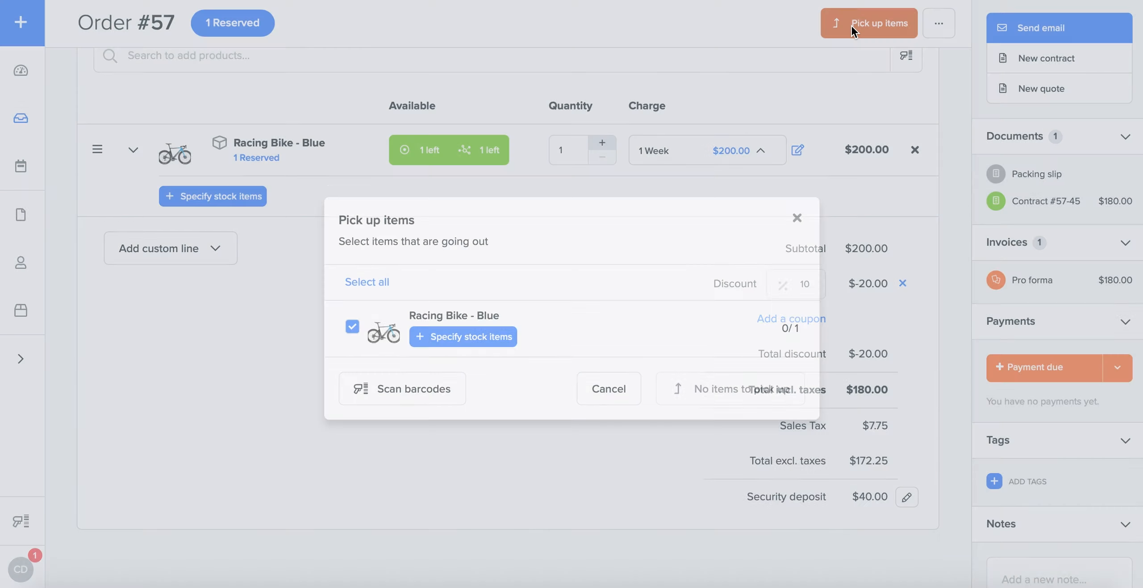
pyautogui.click(486, 325)
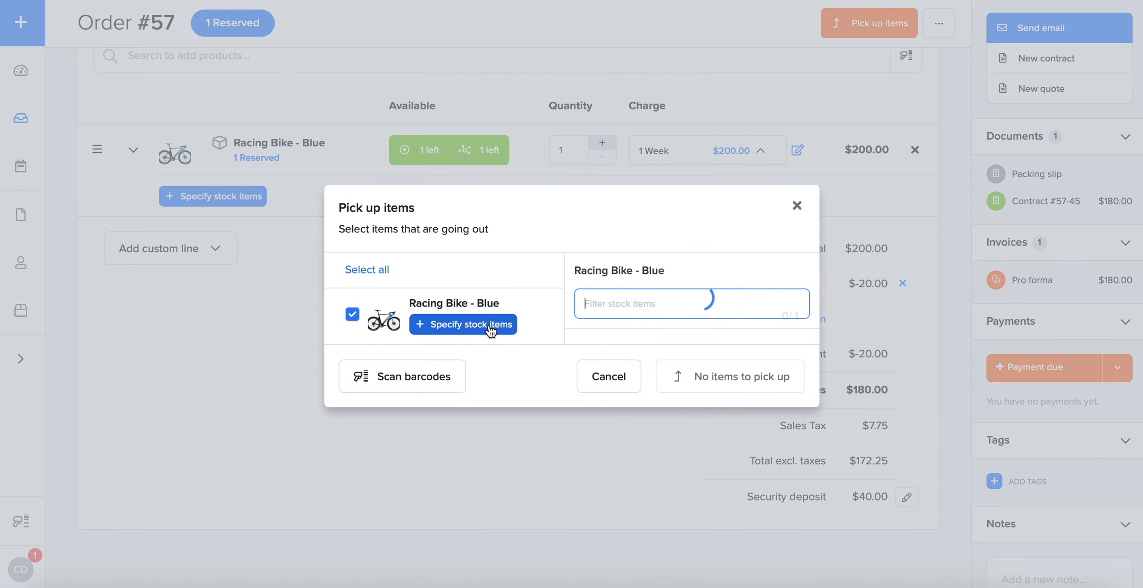
pyautogui.scroll(-1, 617, 303)
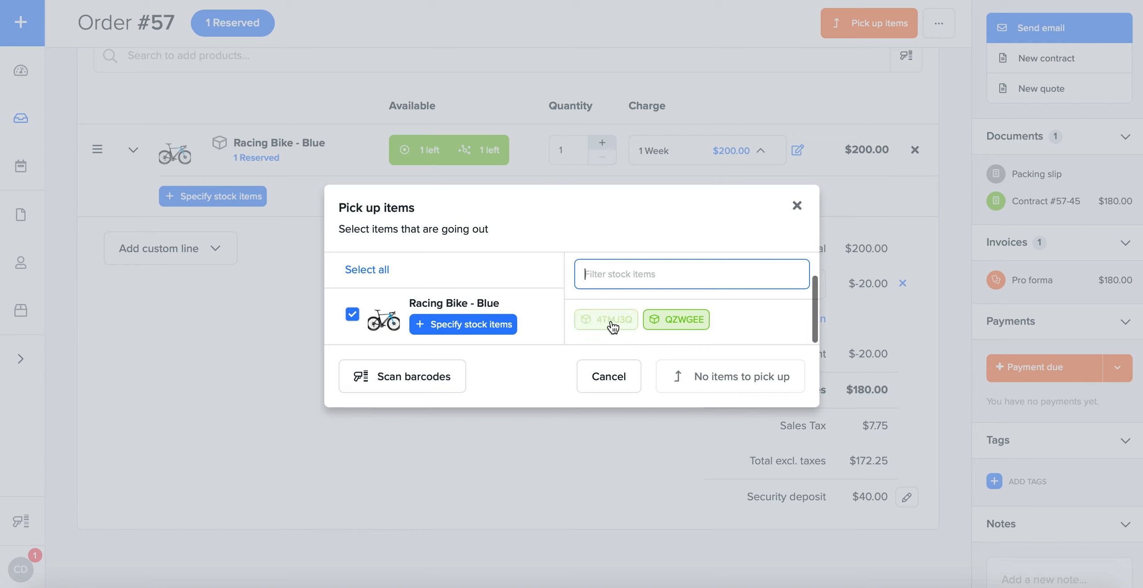
pyautogui.click(611, 323)
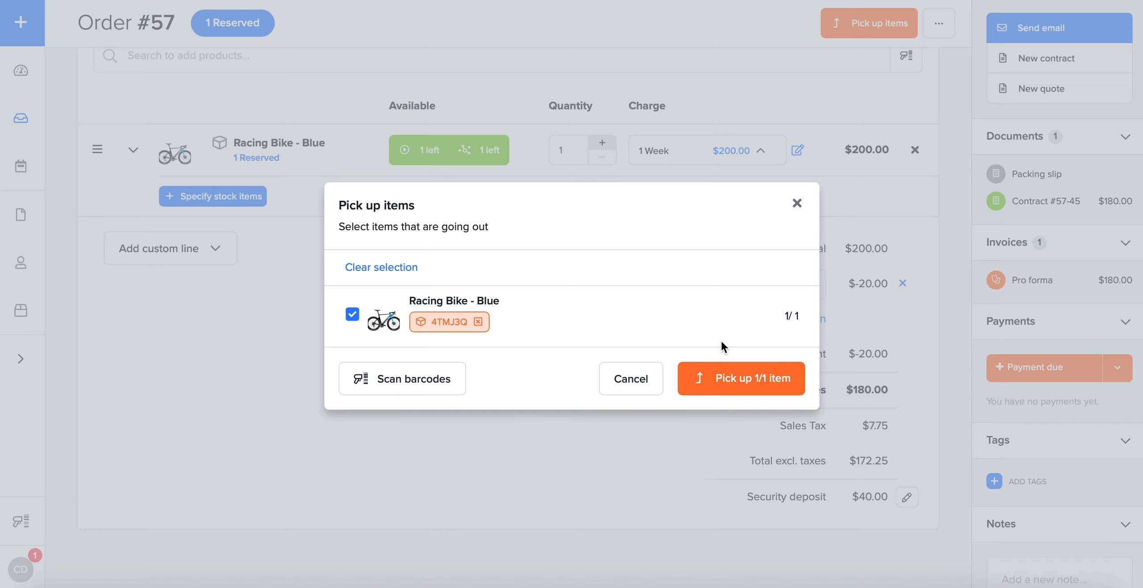
pyautogui.click(767, 379)
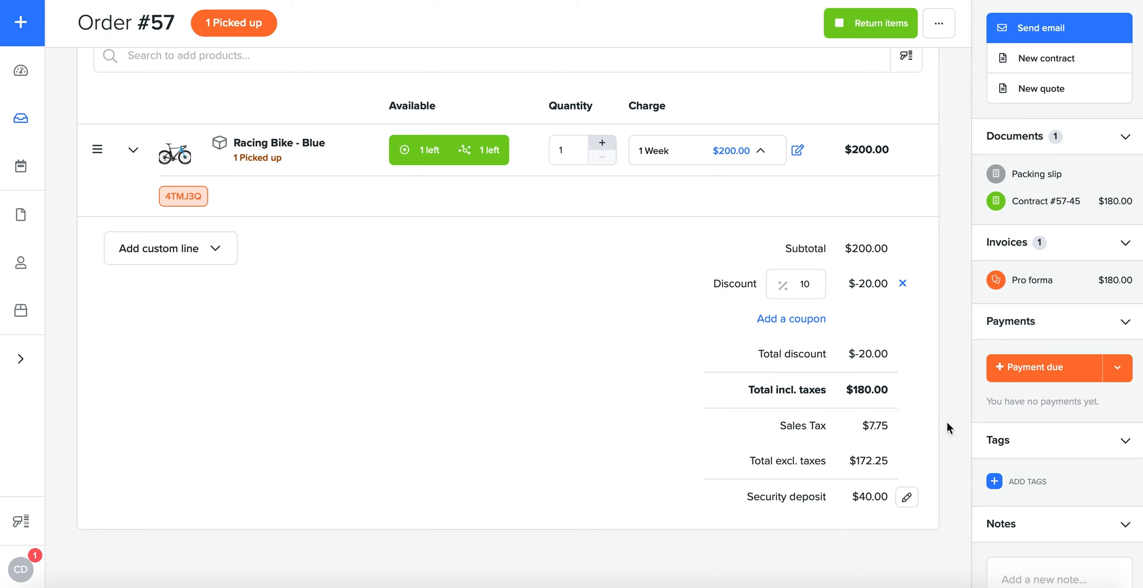
# Step: Try a credit card payment set to Authorize with the amount cleared so only the security deposit is included, and cancel it
pyautogui.click(1129, 371)
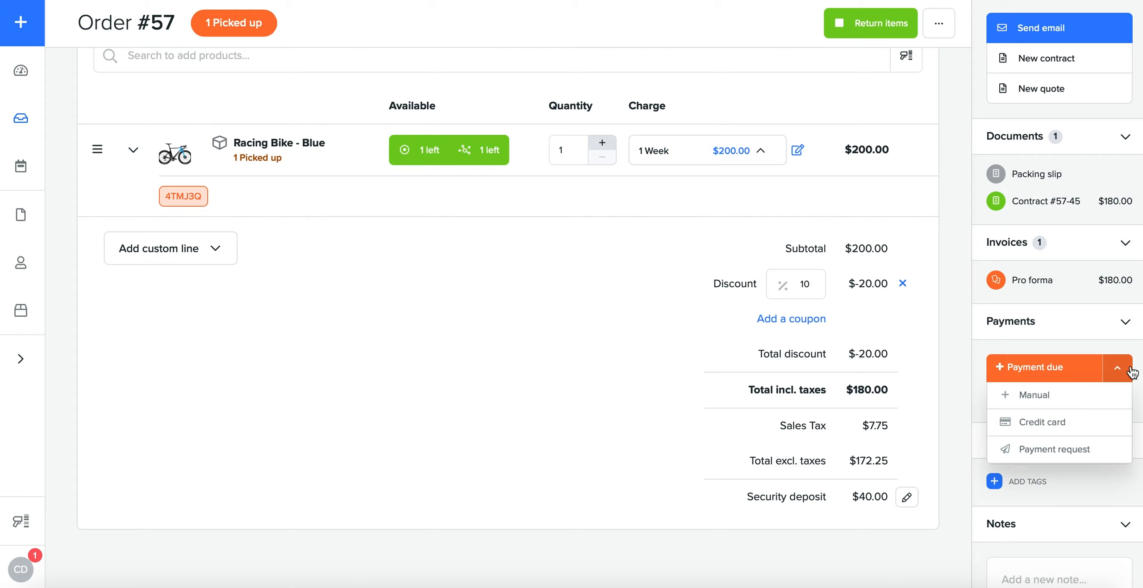
pyautogui.click(1081, 424)
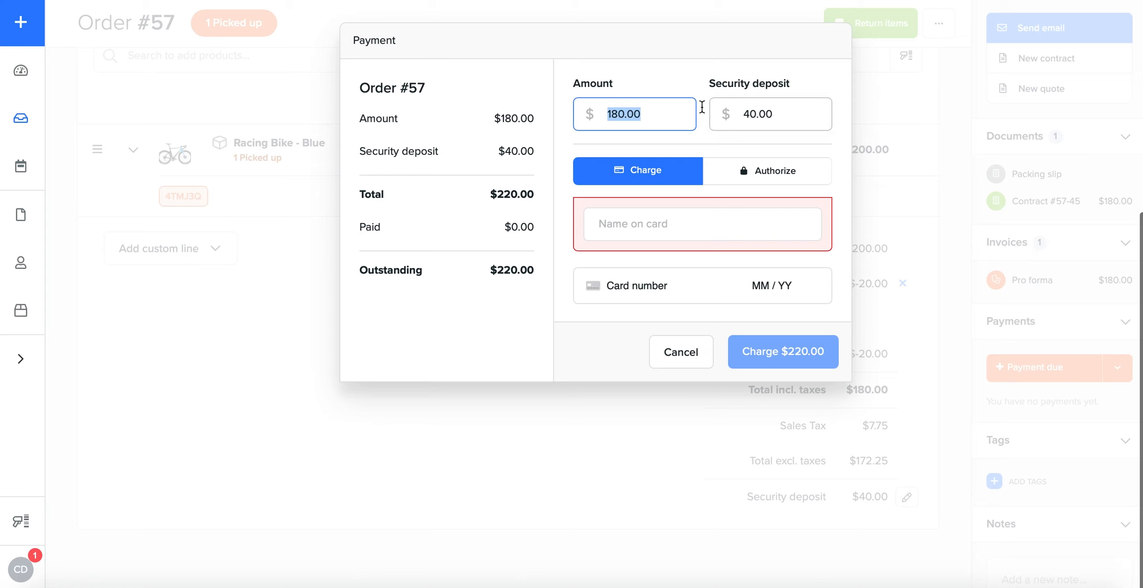
pyautogui.click(787, 179)
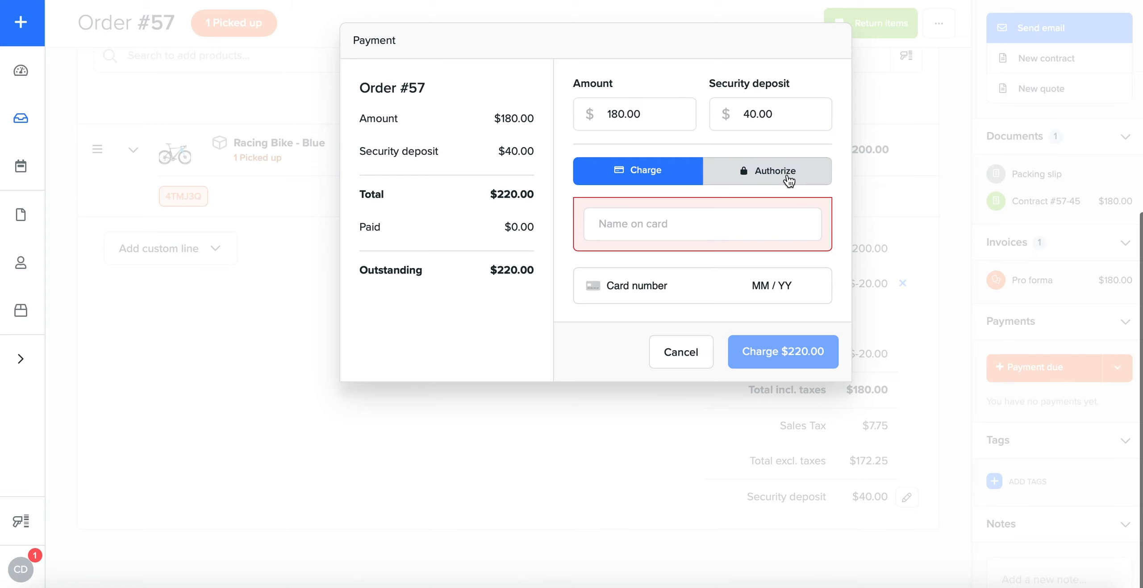
pyautogui.click(659, 179)
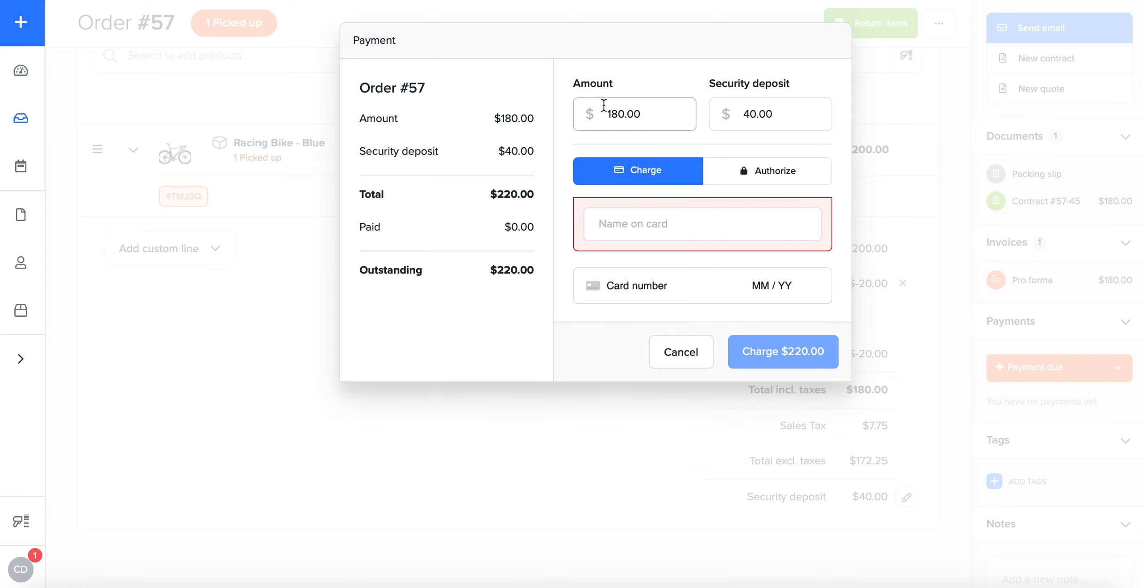
pyautogui.click(764, 170)
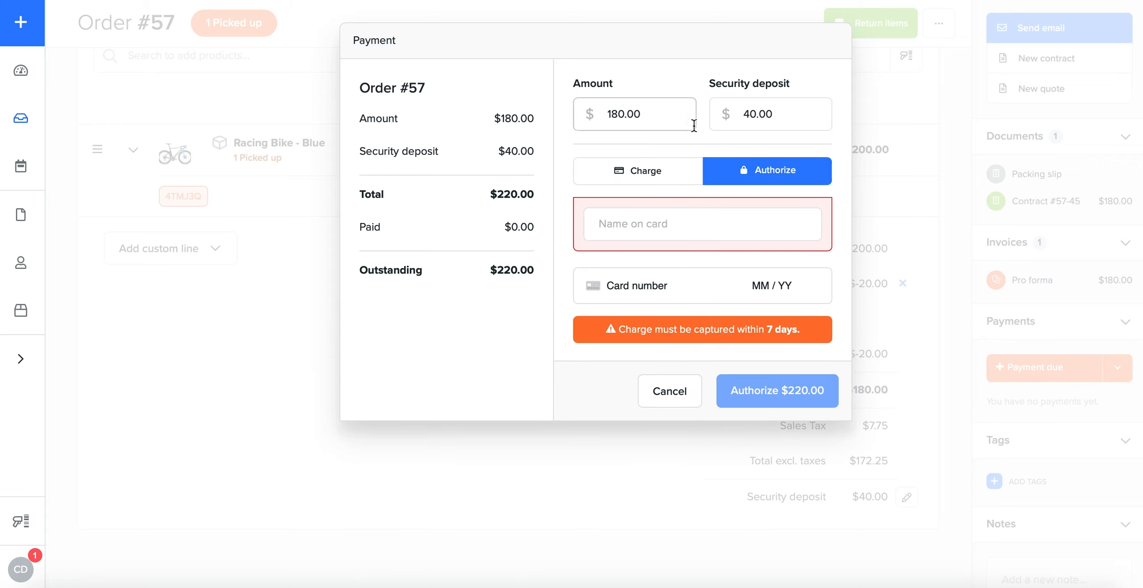
pyautogui.click(643, 115)
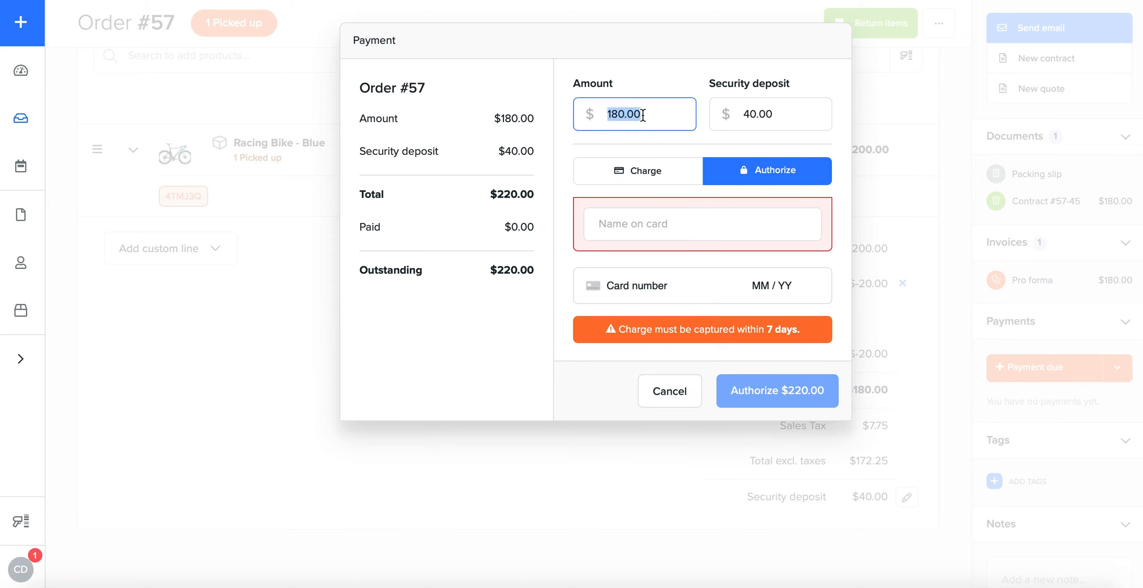
pyautogui.press('BackSpace')
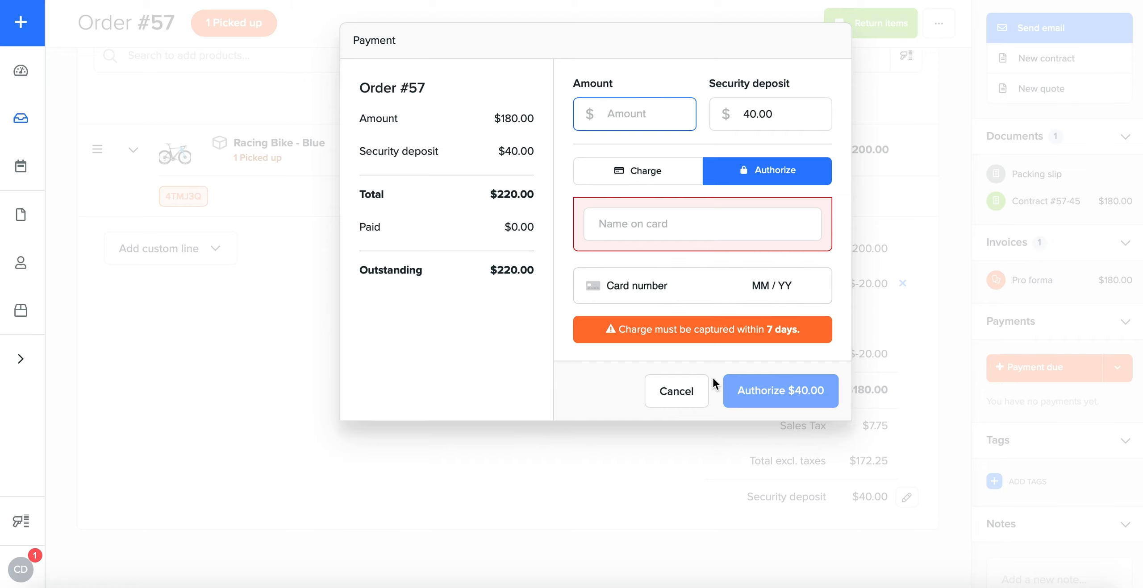
pyautogui.click(676, 397)
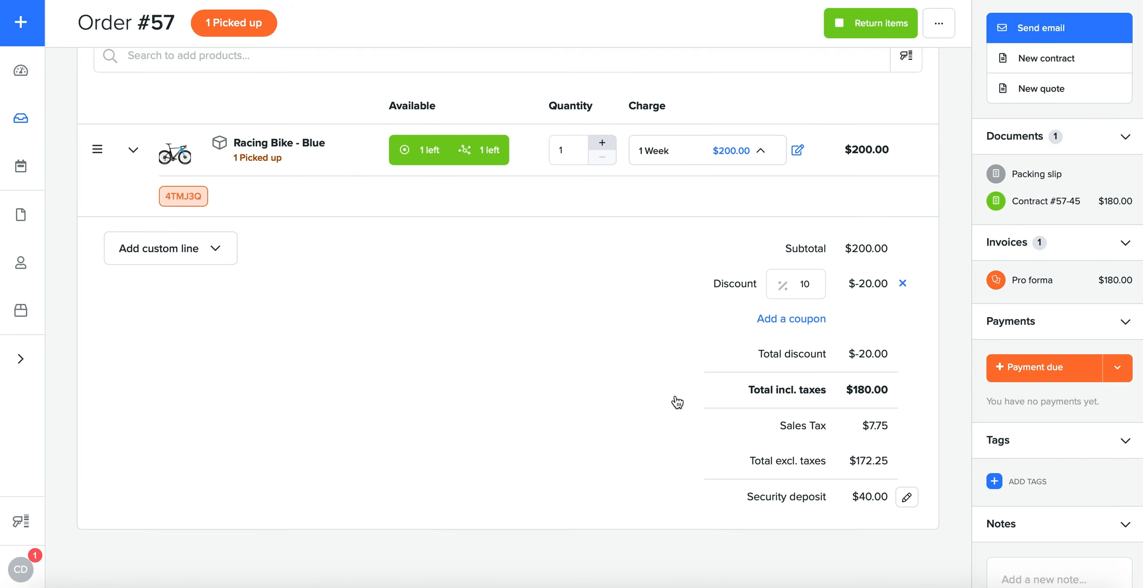
# Step: Look at the payment request options for the order, and cancel without creating a payment link
pyautogui.click(1117, 368)
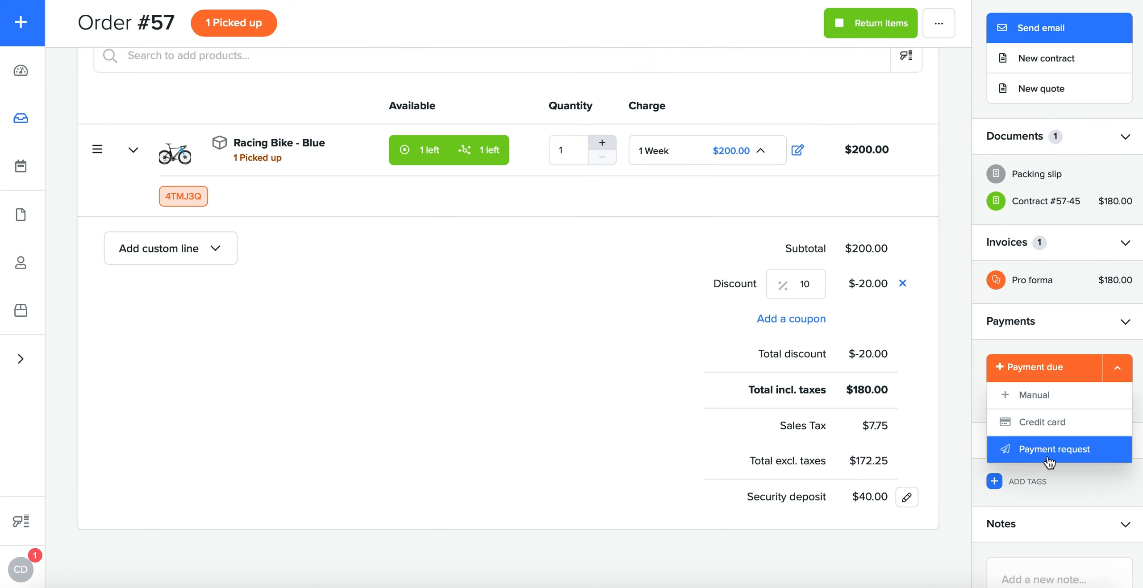
pyautogui.click(1047, 458)
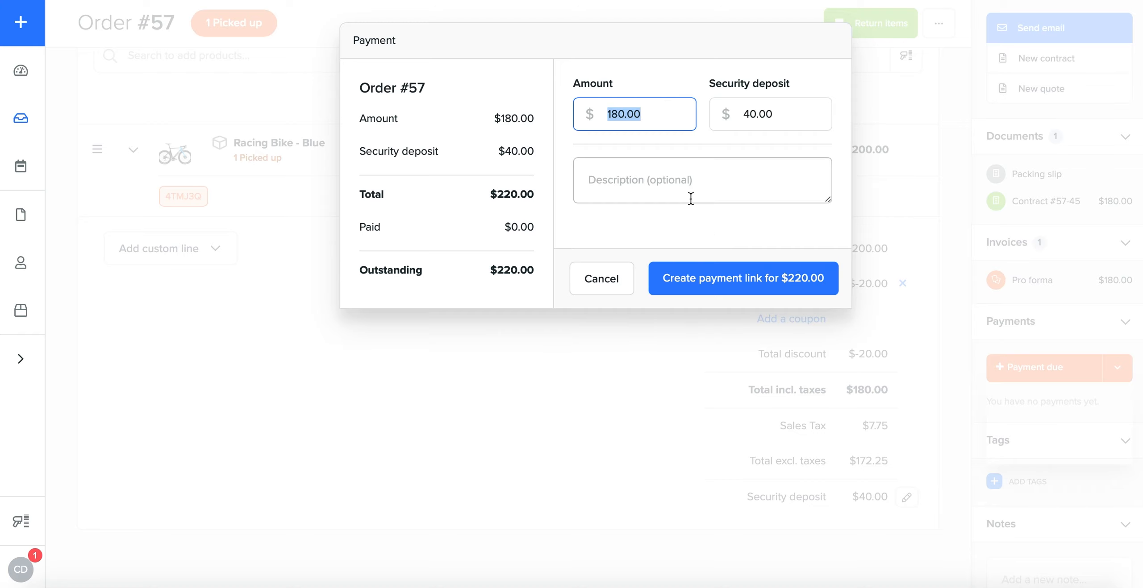
pyautogui.click(614, 276)
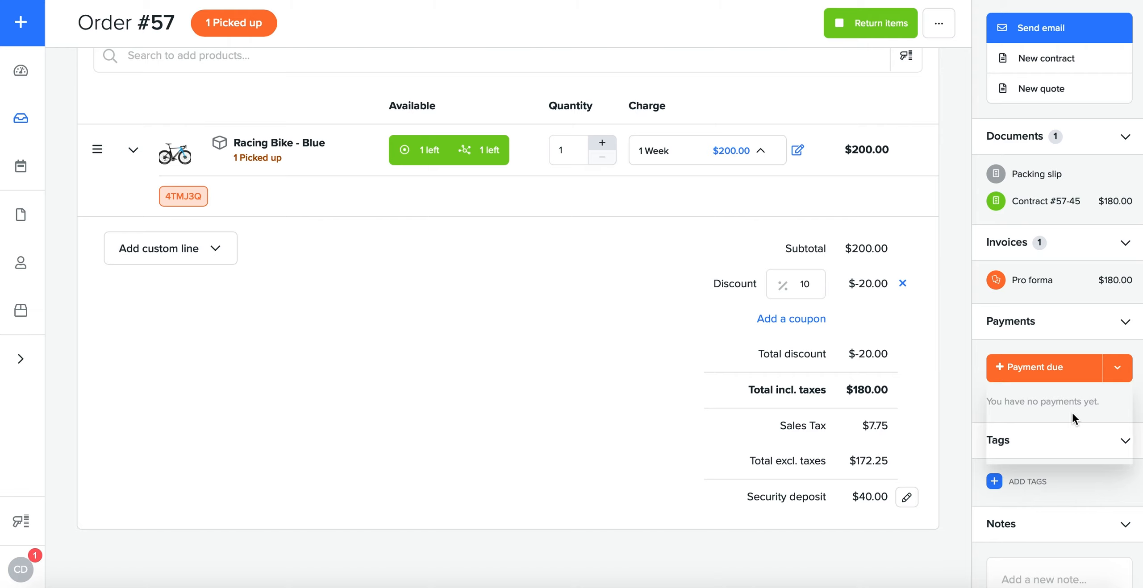
# Step: Register a manual cash payment covering the $180.00 amount and the $40.00 security deposit
pyautogui.click(1116, 369)
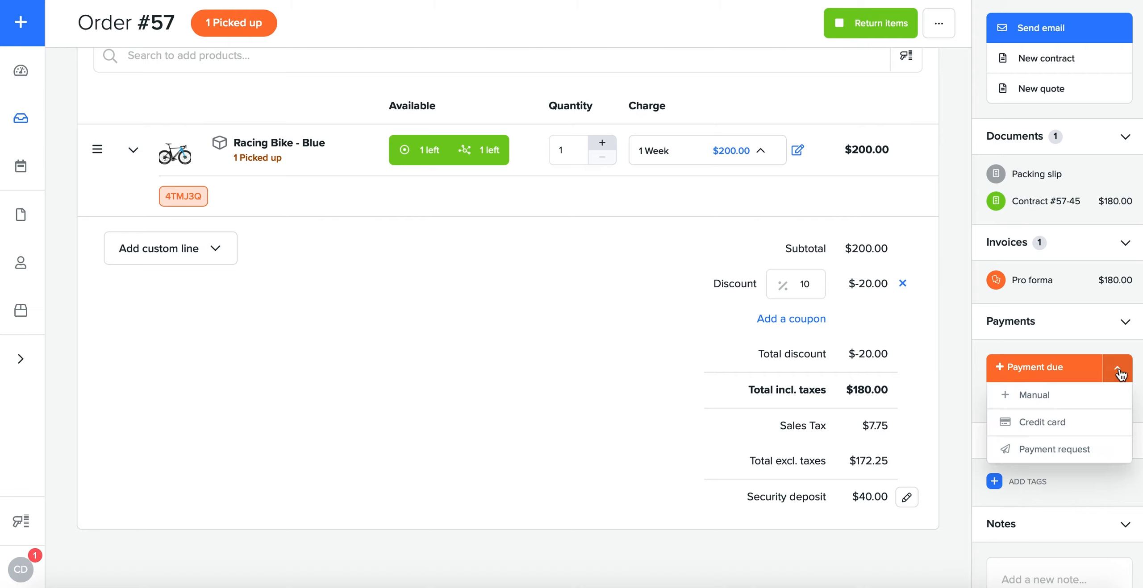
pyautogui.click(1063, 402)
pyautogui.click(782, 203)
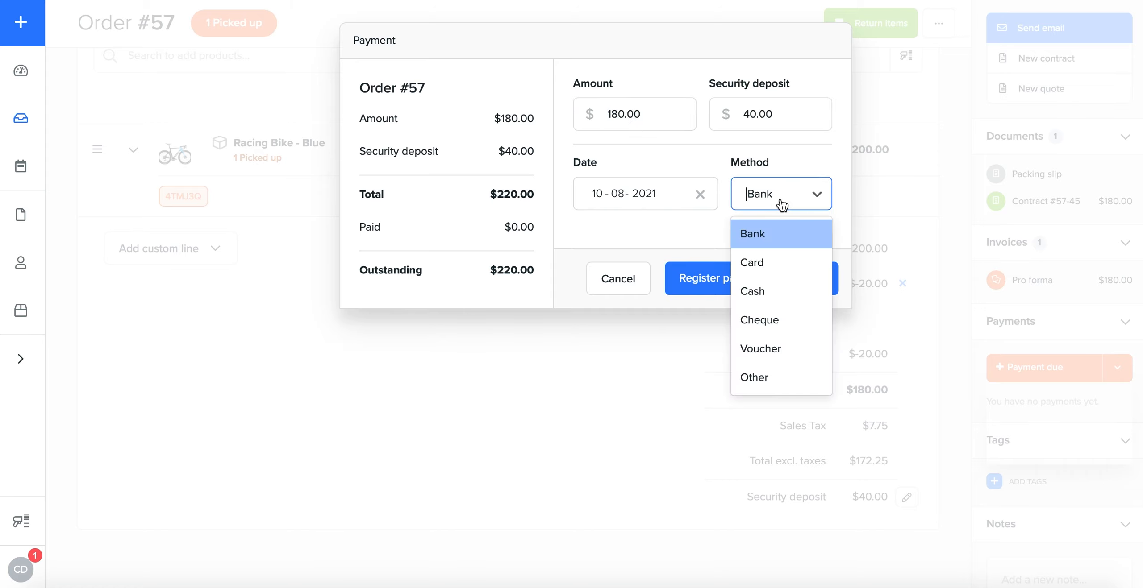
pyautogui.click(766, 283)
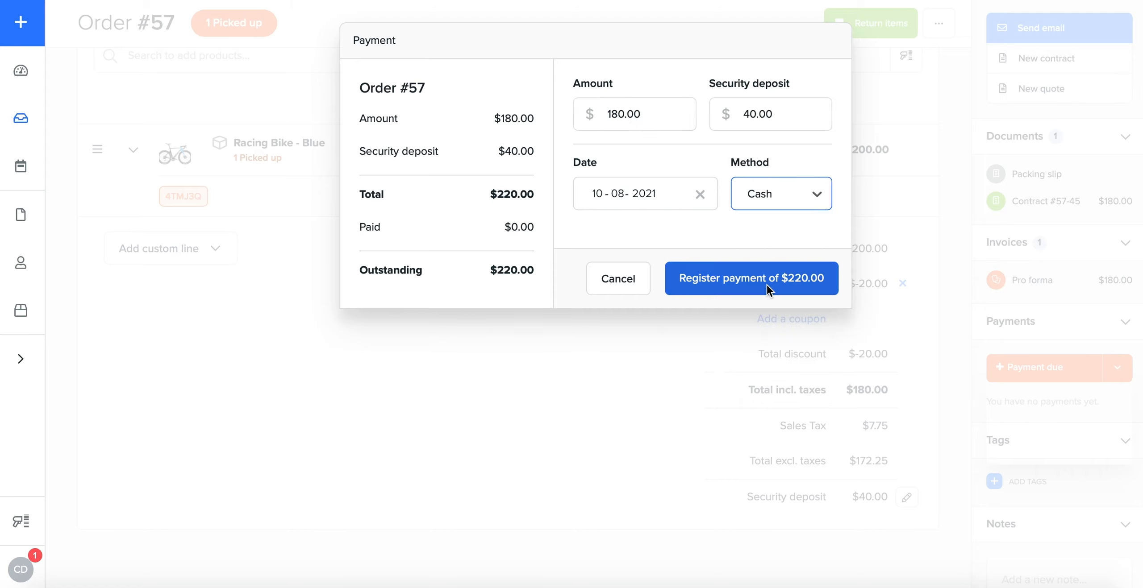
pyautogui.click(758, 195)
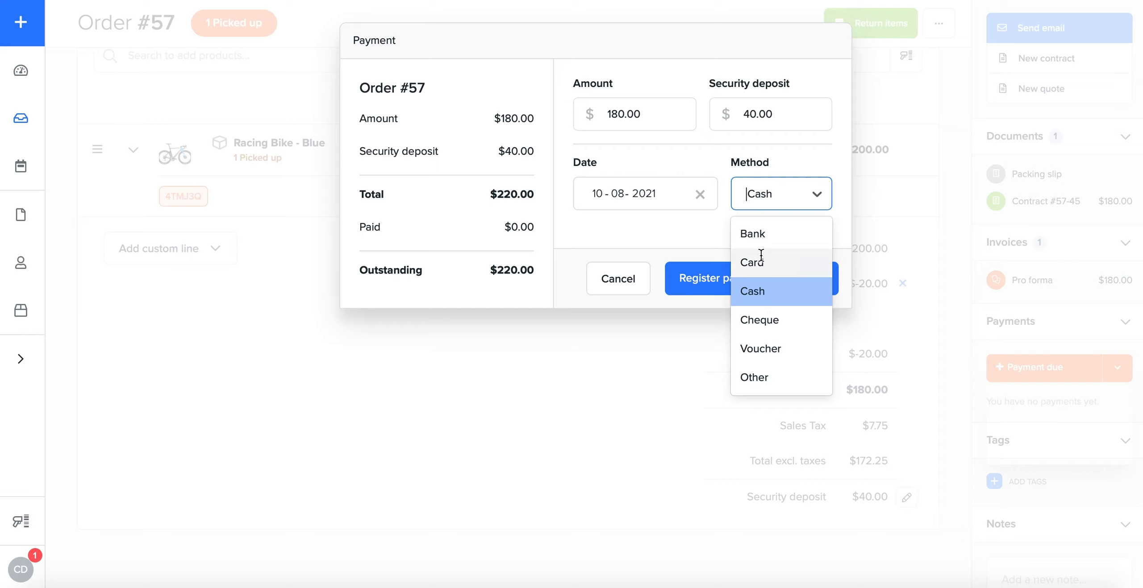
pyautogui.click(771, 293)
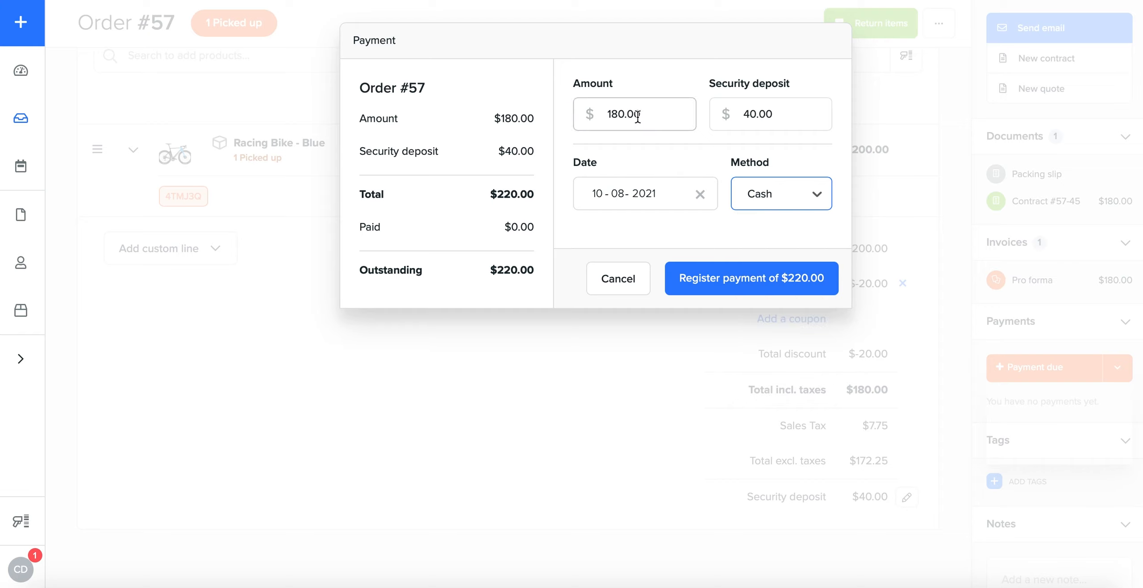
pyautogui.click(739, 279)
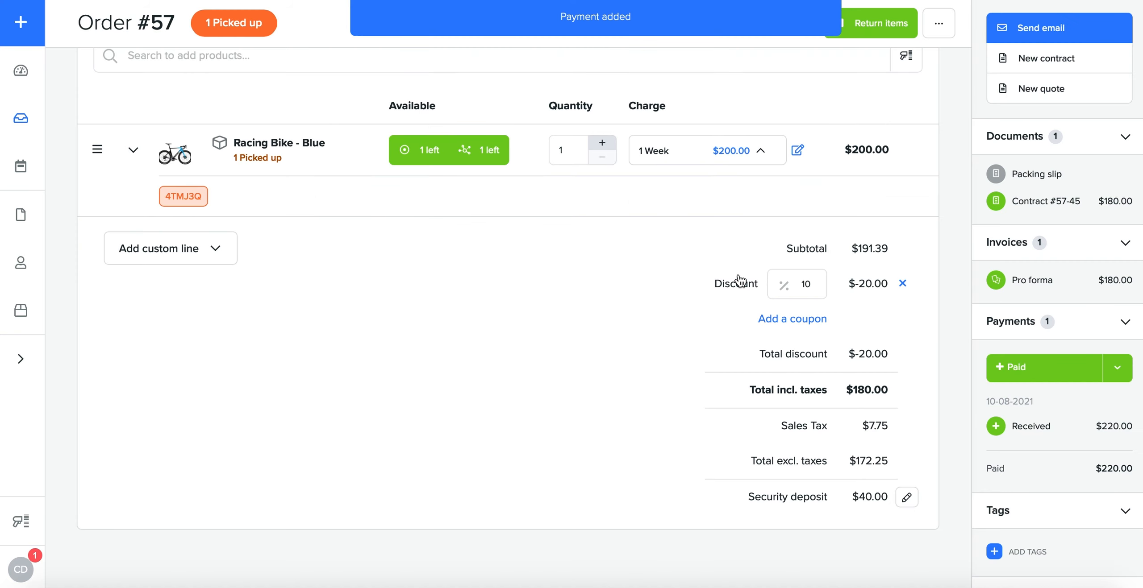
# Step: Return the Racing Bike - Blue, keeping 0.00 of the security deposit and leaving the reason empty
pyautogui.click(877, 29)
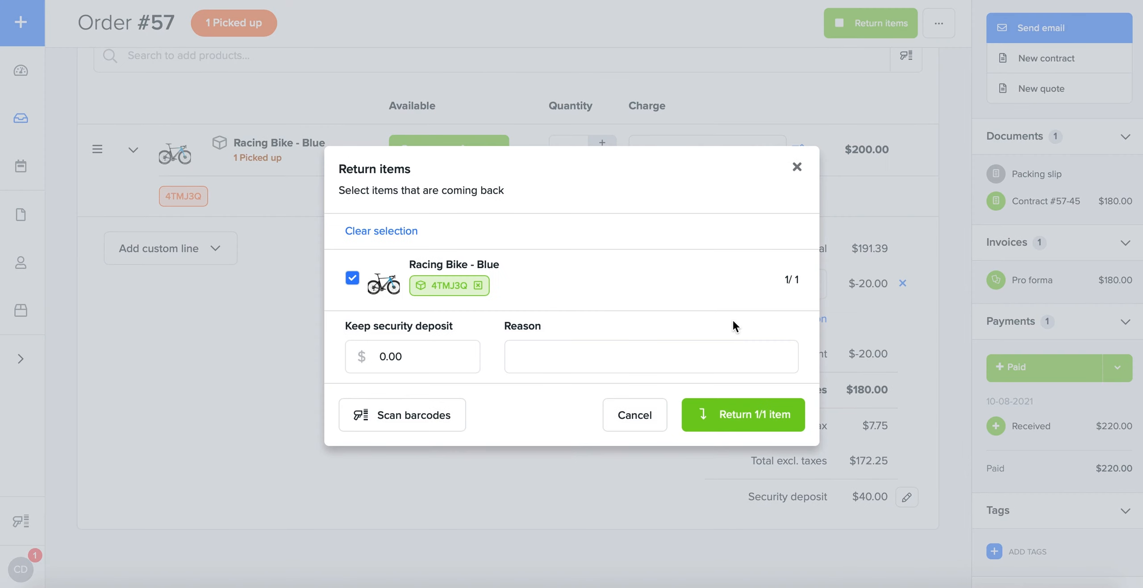
pyautogui.click(384, 357)
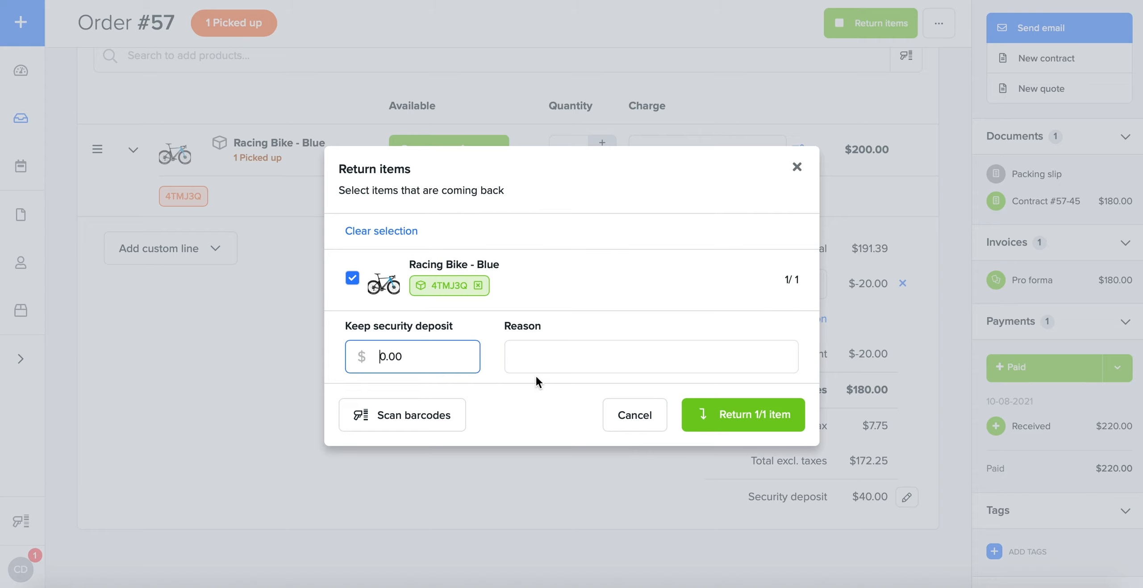
pyautogui.click(558, 347)
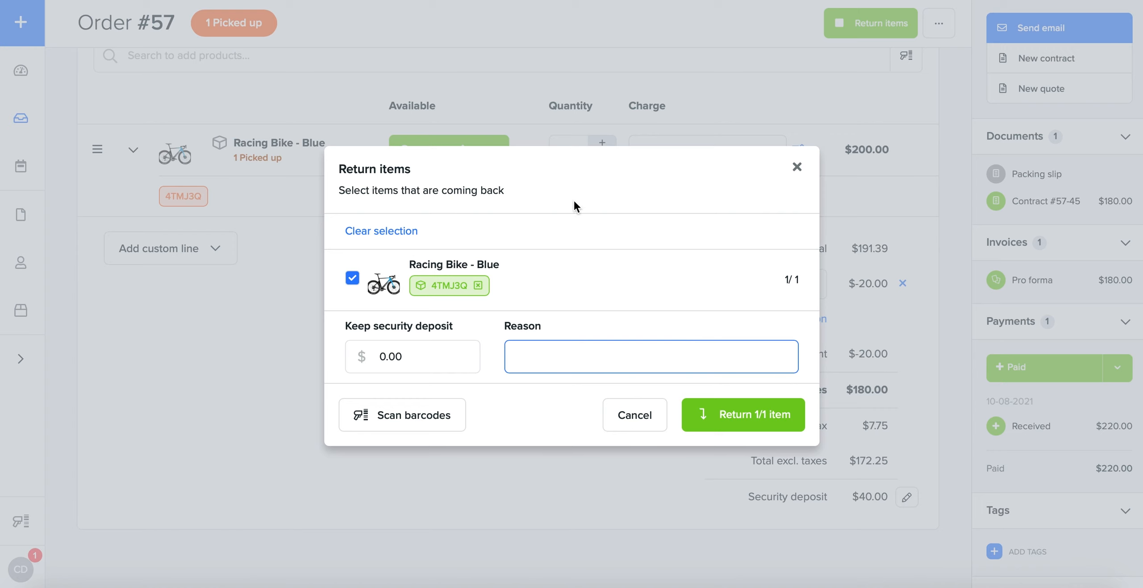
pyautogui.click(744, 407)
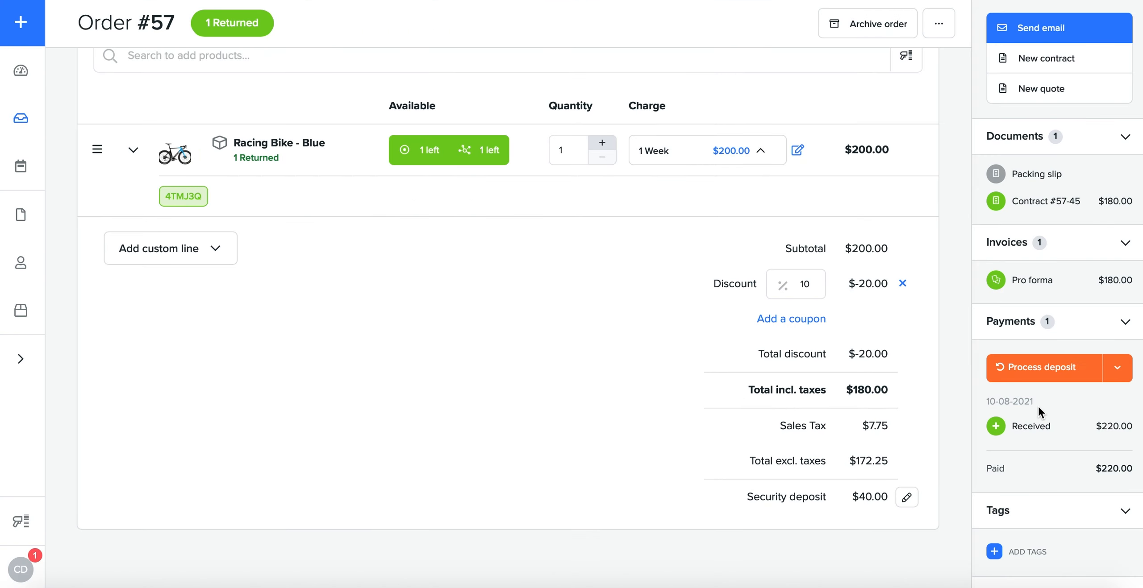
# Step: Refund the $40.00 security deposit from the received payment in cash, with the reason "No Damage Done."
pyautogui.scroll(-1, 1043, 405)
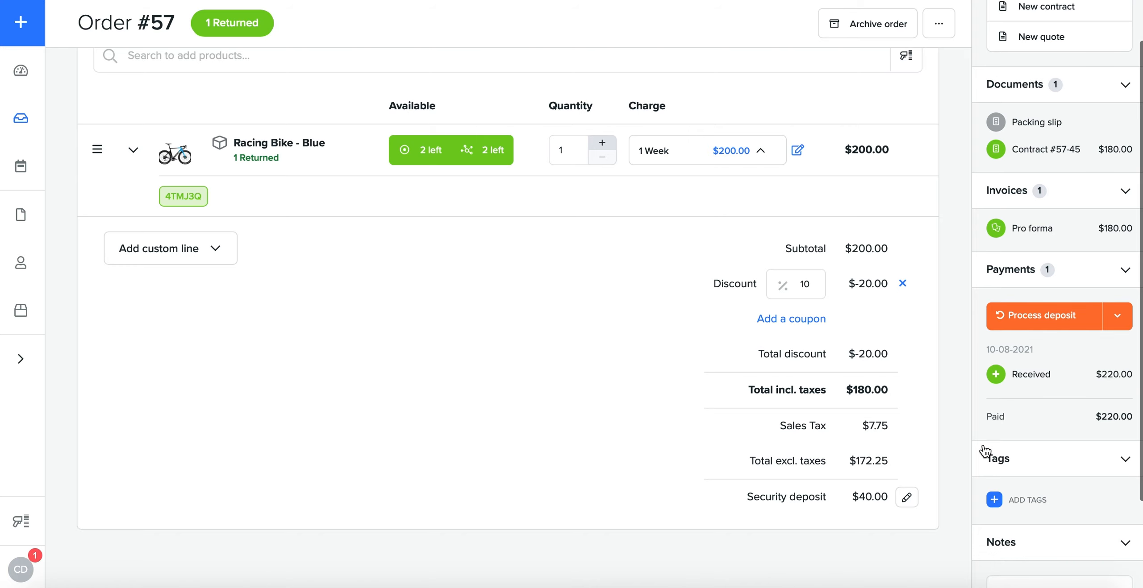
pyautogui.moveTo(994, 376)
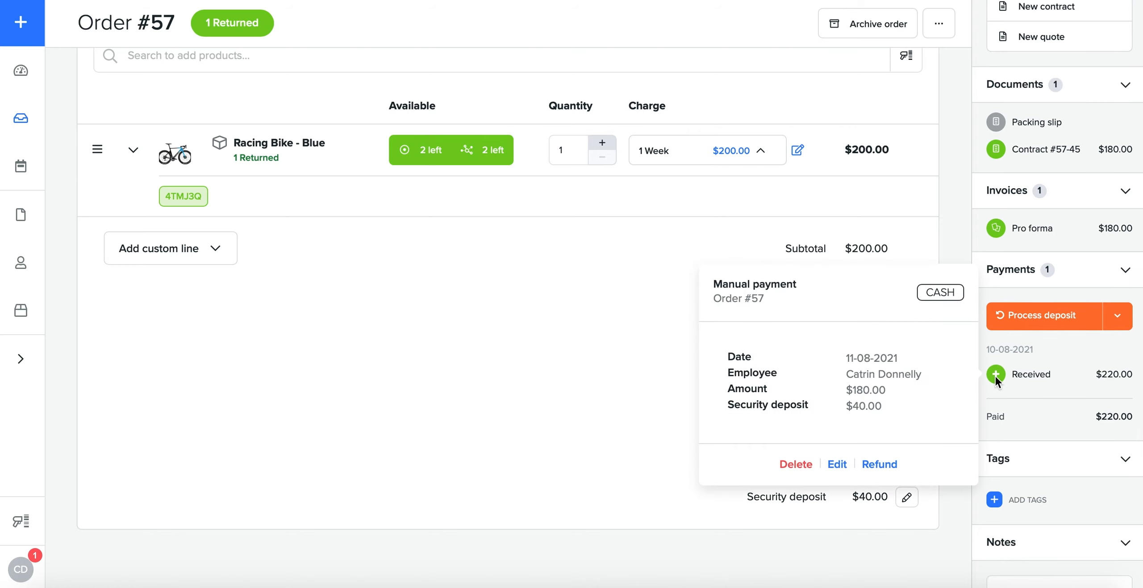
pyautogui.click(879, 465)
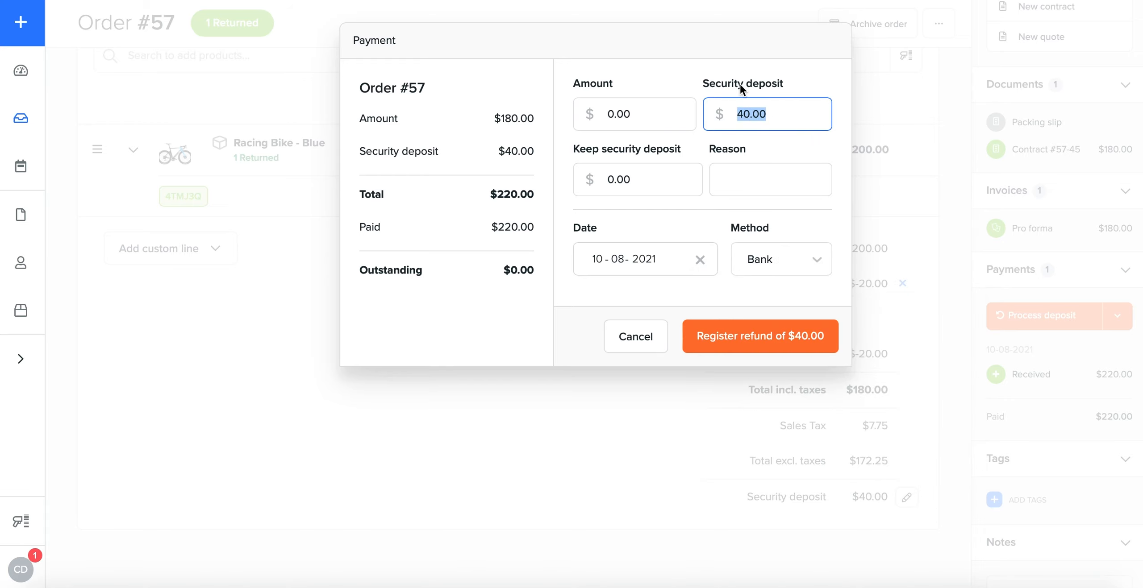
pyautogui.click(791, 117)
pyautogui.click(730, 169)
pyautogui.write('No Damage Done.')
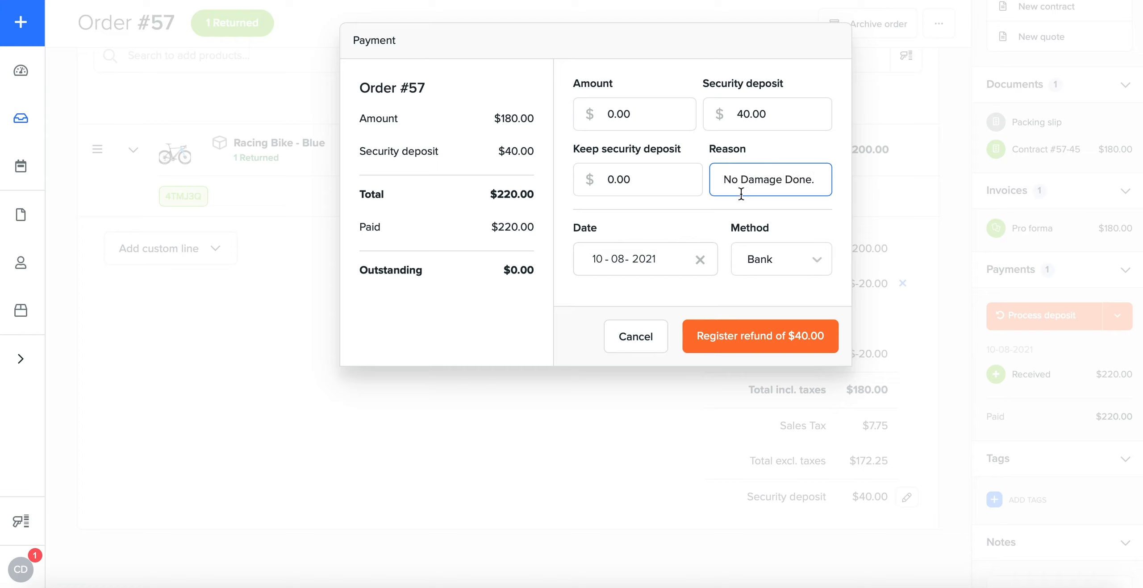
pyautogui.click(759, 260)
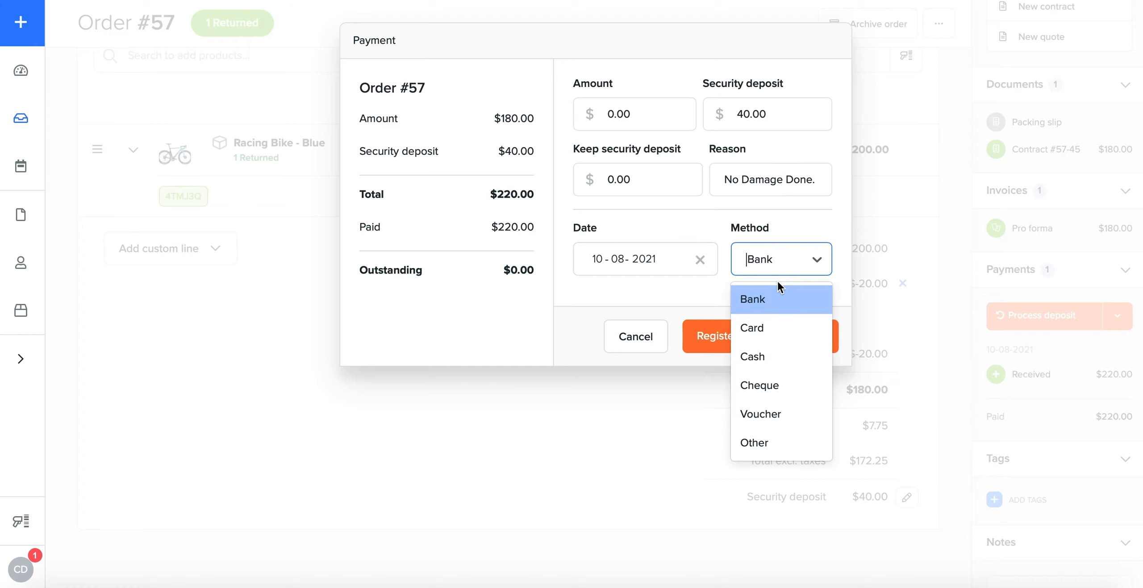
pyautogui.click(790, 356)
pyautogui.click(737, 340)
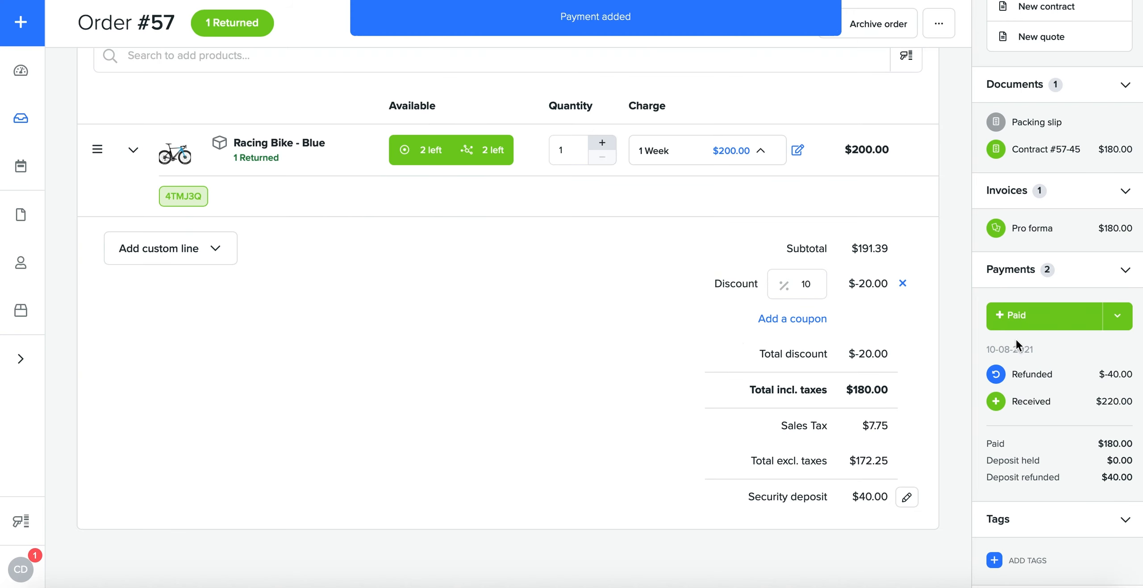
# Step: Check the payment options still offered for the order and review its recorded payments
pyautogui.click(1117, 318)
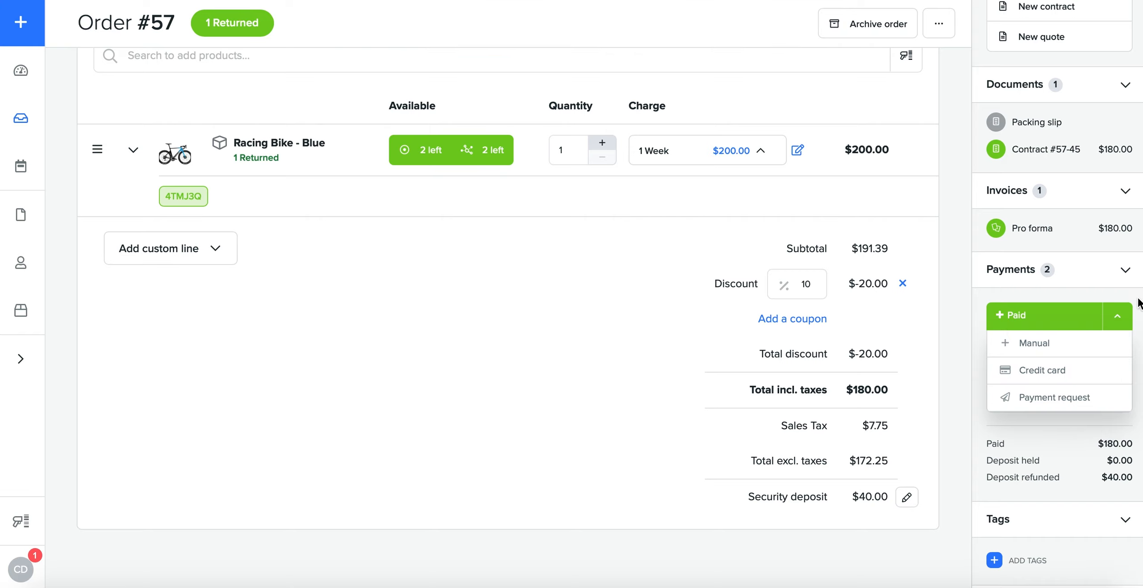
pyautogui.click(1117, 317)
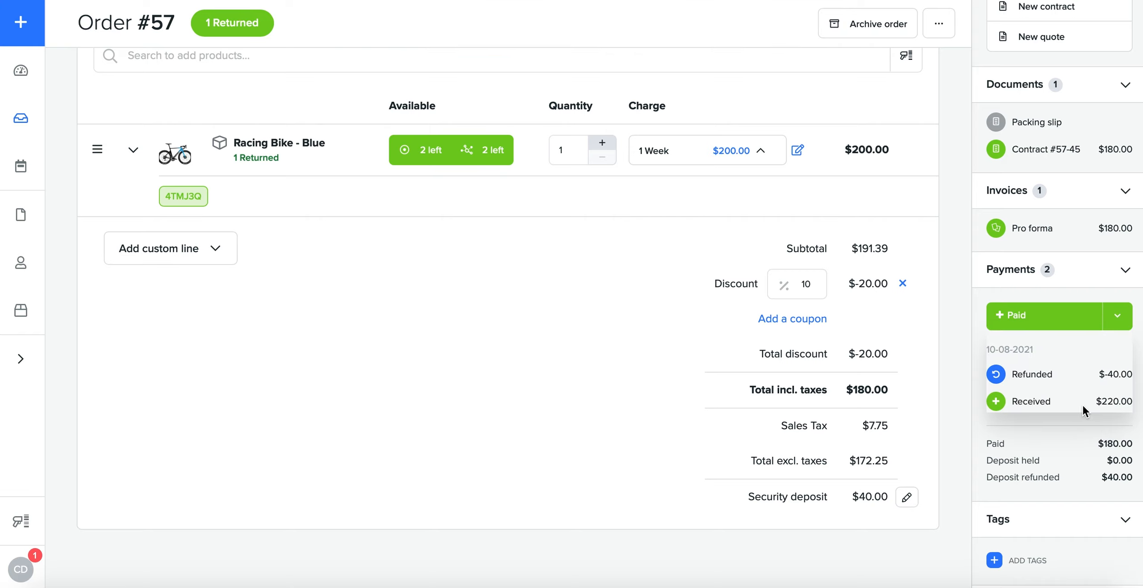
pyautogui.scroll(-1, 1063, 454)
pyautogui.scroll(8, 1063, 454)
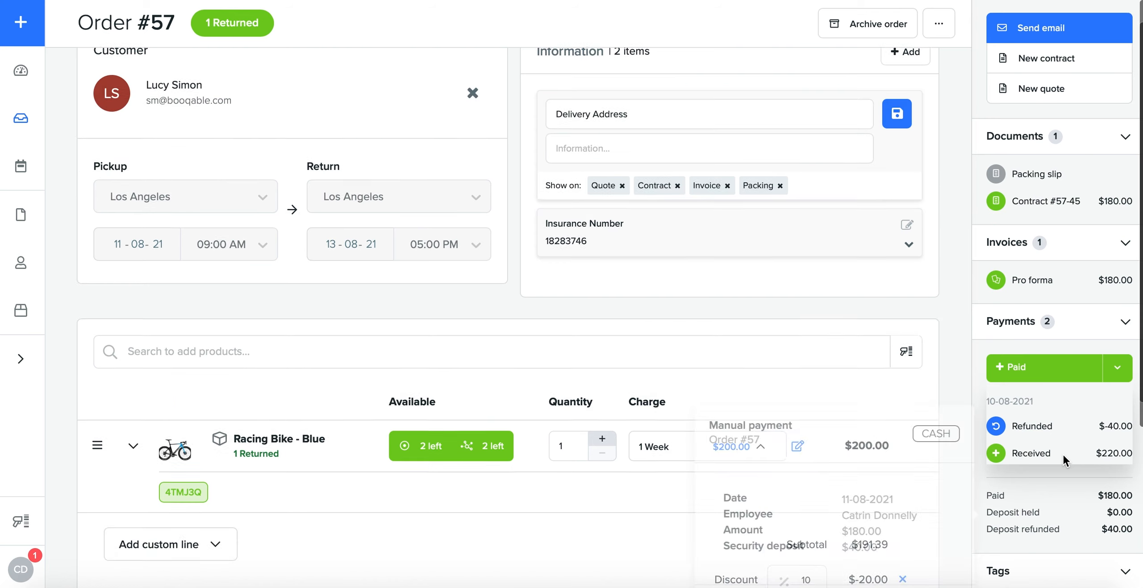
# Step: Archive the returned order, and filter the refreshed orders list to show archived orders
pyautogui.click(876, 26)
pyautogui.click(758, 363)
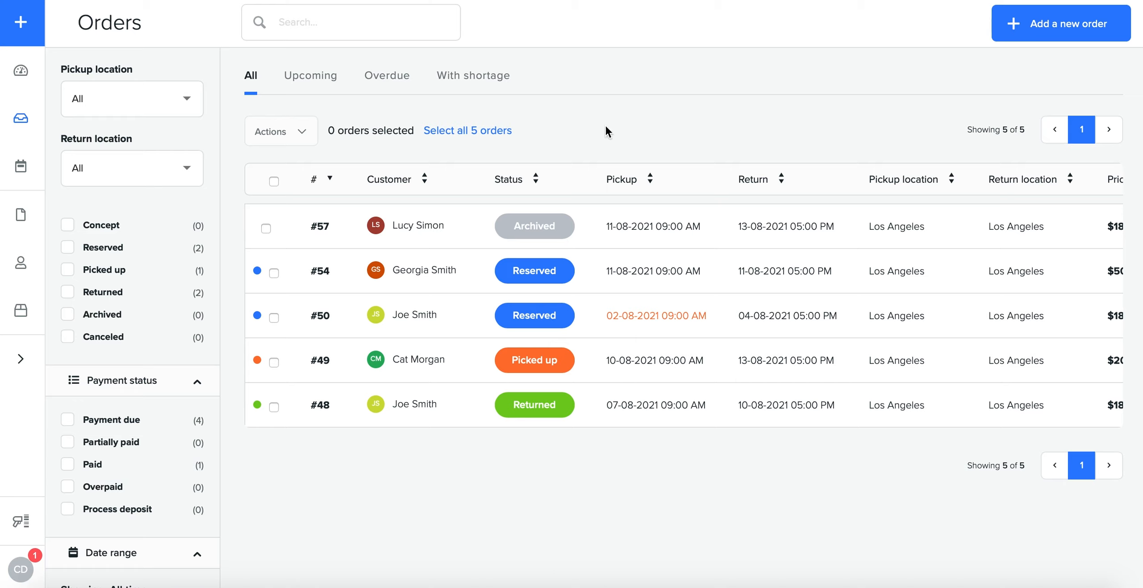
pyautogui.press('super+r')
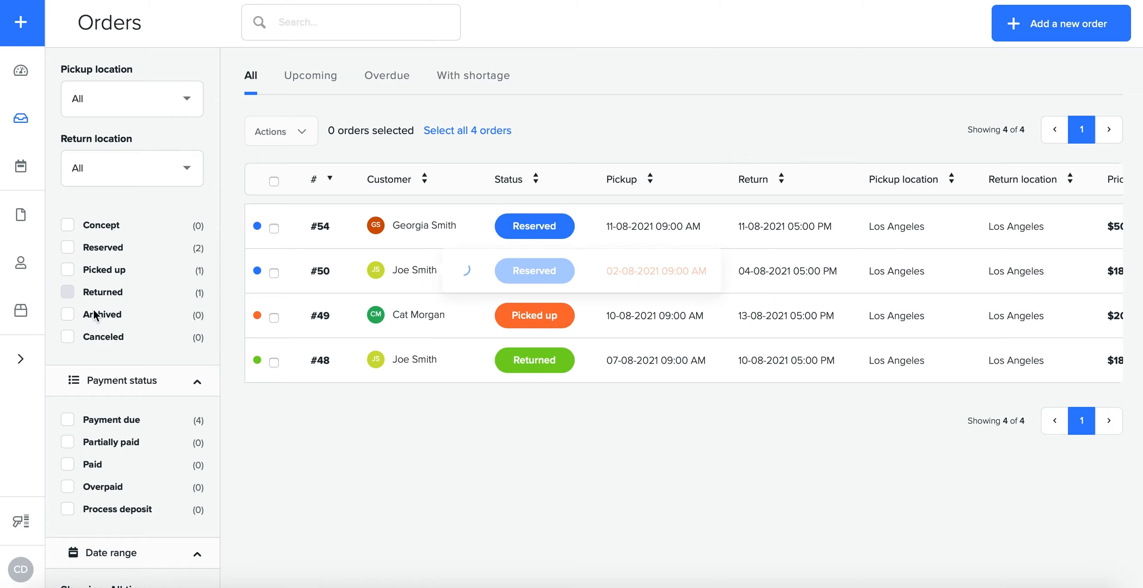
pyautogui.click(68, 314)
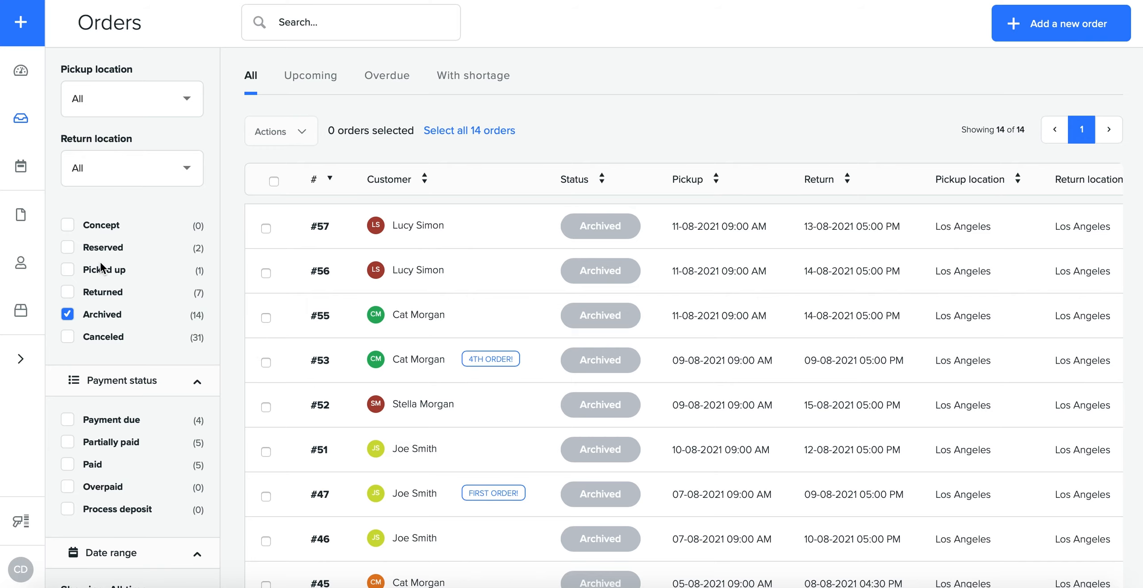
# Step: View the monthly calendar and examine the inventory and order details of the Racing Bike - Blue
pyautogui.click(19, 170)
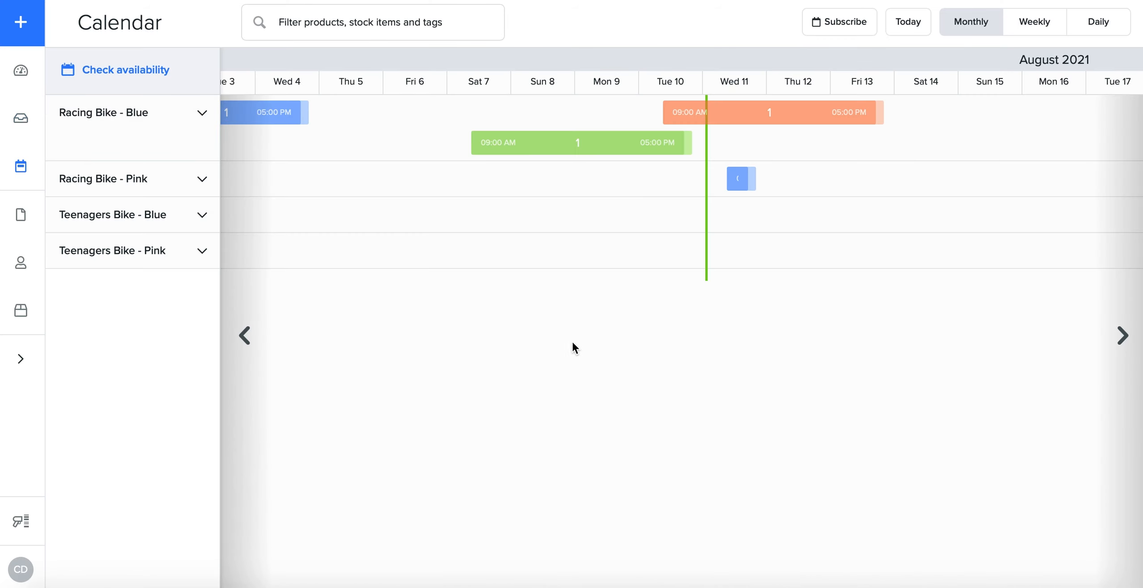
pyautogui.hscroll(-3, 607, 299)
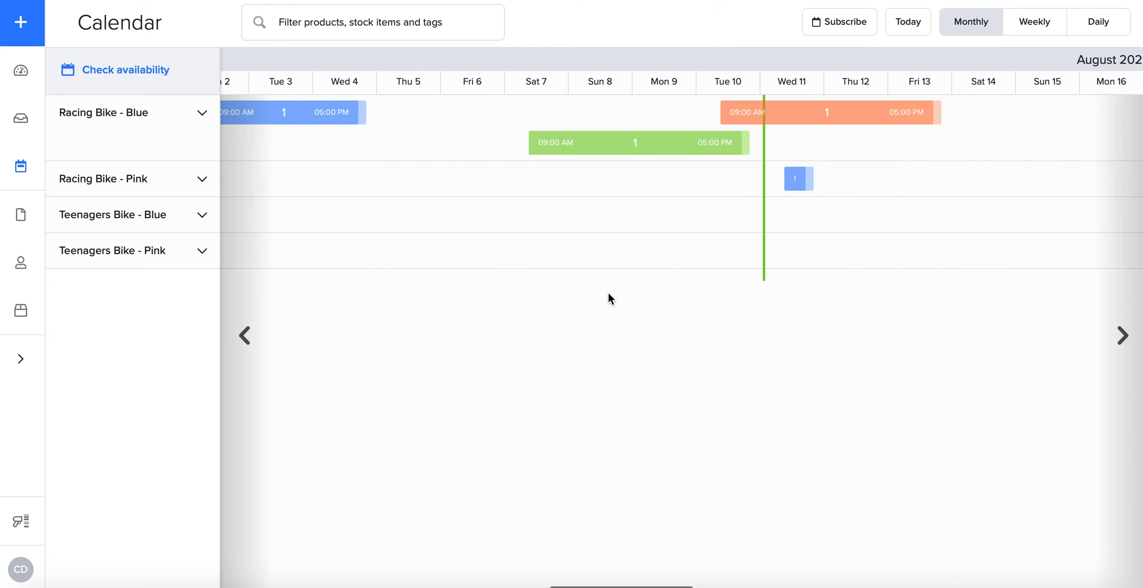
pyautogui.click(319, 125)
pyautogui.moveTo(126, 134)
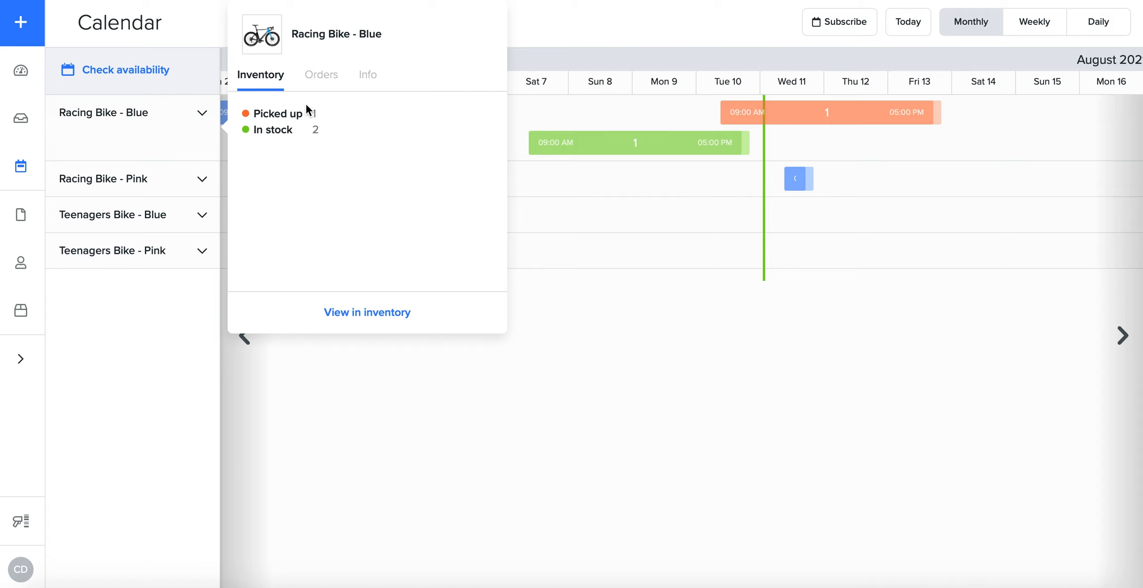
pyautogui.click(324, 76)
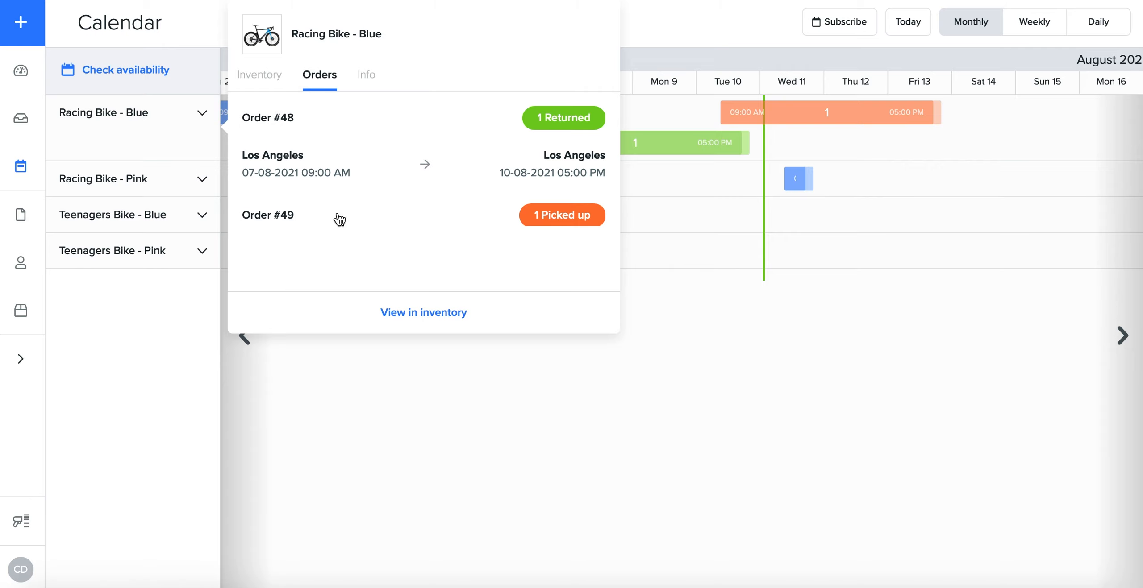
pyautogui.click(686, 340)
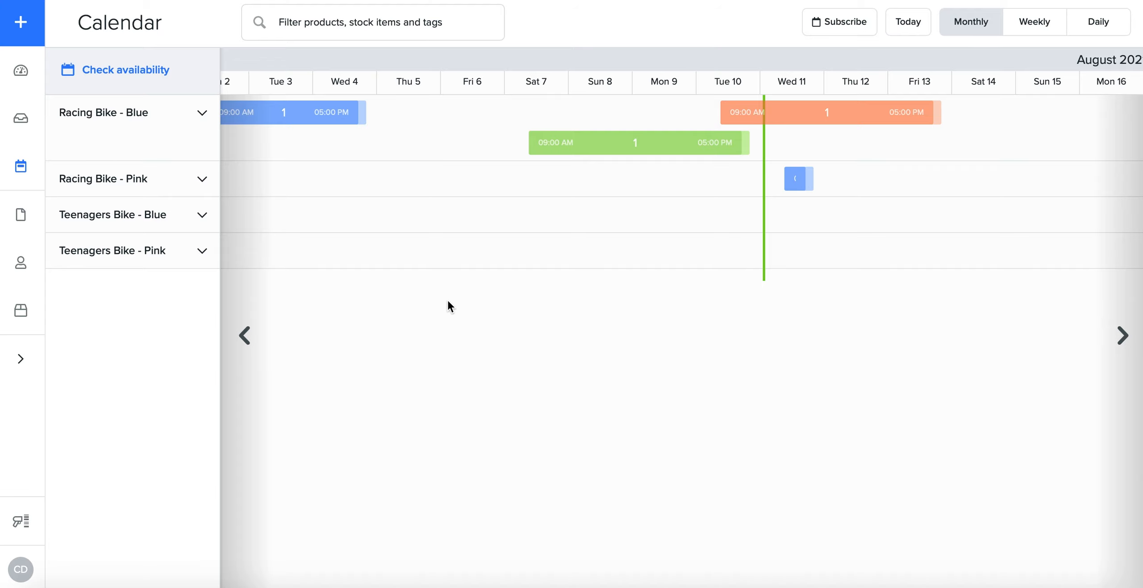
# Step: Review the invoices overview and look through the full list of contracts with their confirmation signatures
pyautogui.click(23, 216)
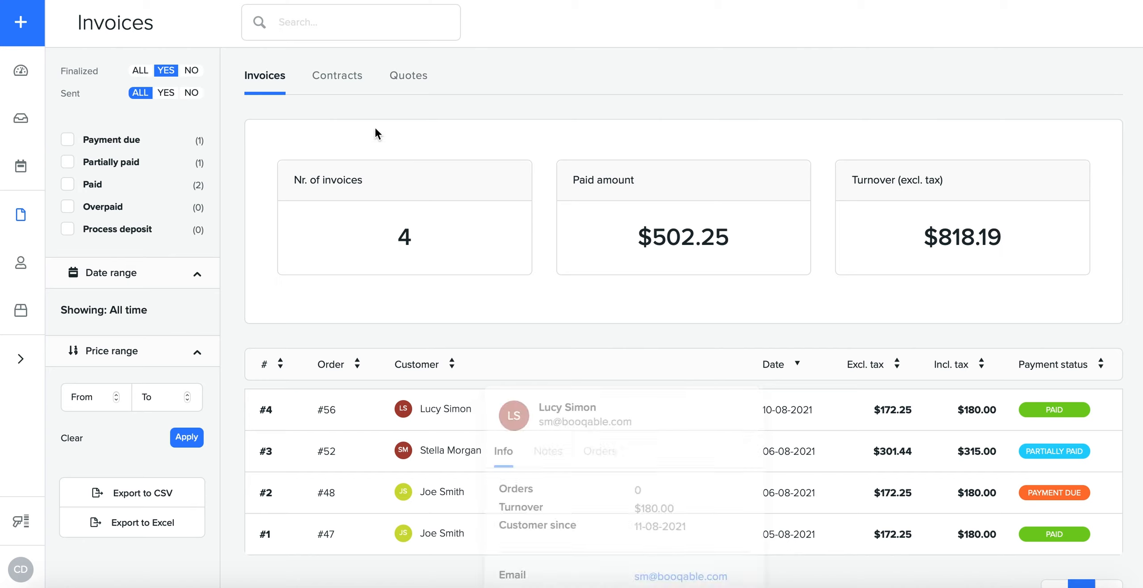
pyautogui.click(353, 81)
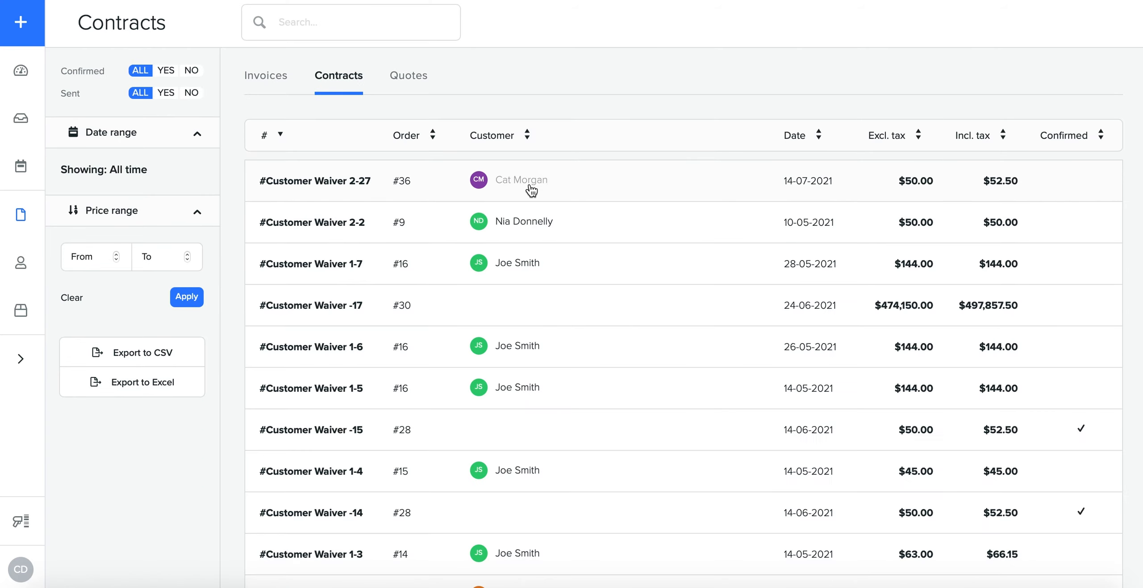
pyautogui.scroll(-2, 529, 365)
pyautogui.scroll(2, 529, 365)
pyautogui.scroll(-20, 529, 366)
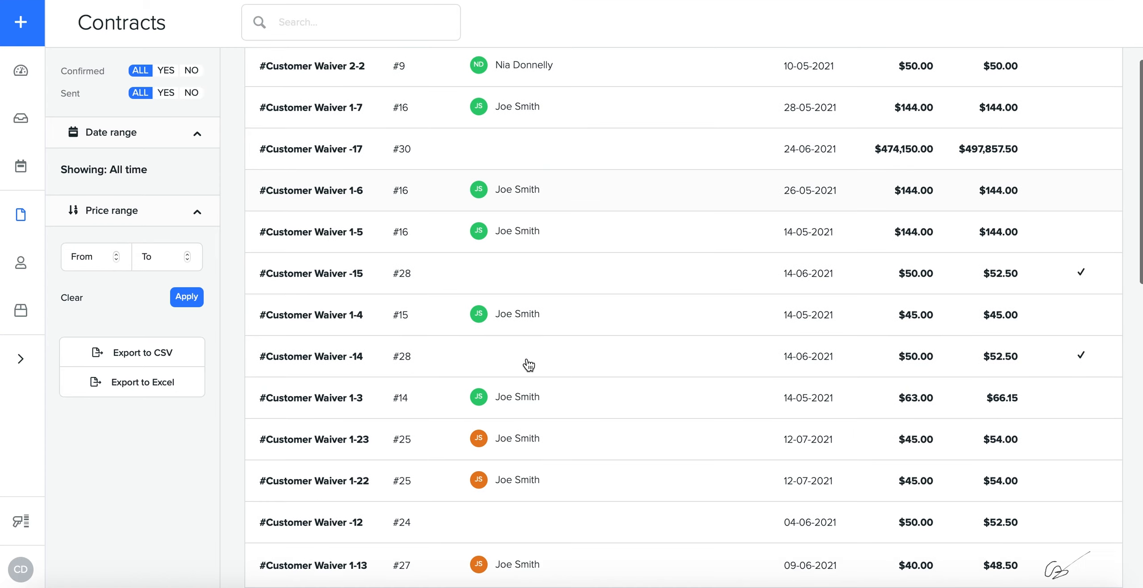
pyautogui.scroll(8, 527, 402)
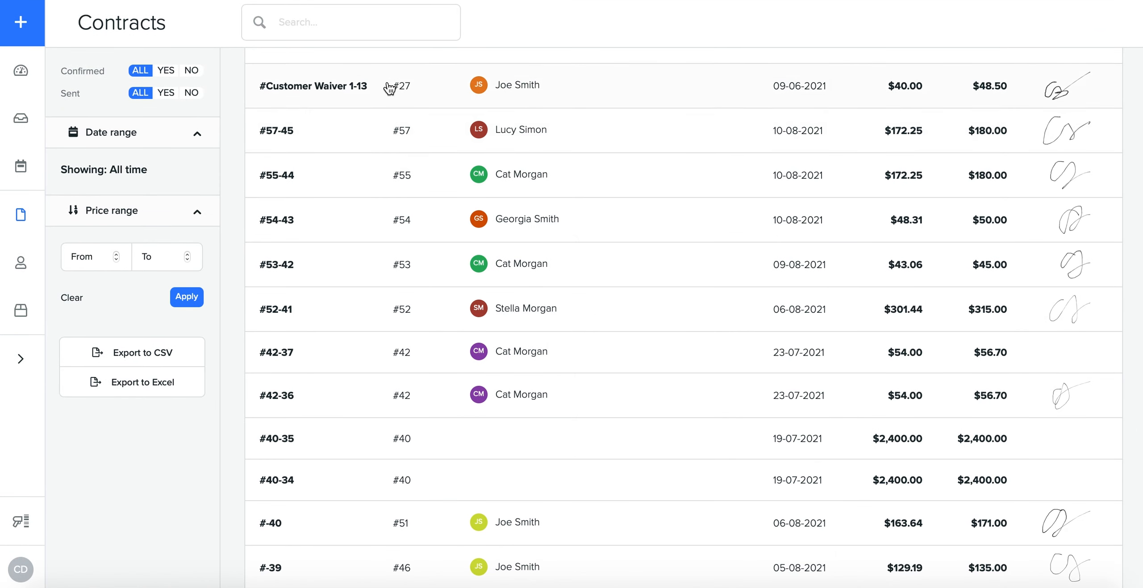
pyautogui.scroll(-5, 330, 162)
pyautogui.scroll(10, 328, 162)
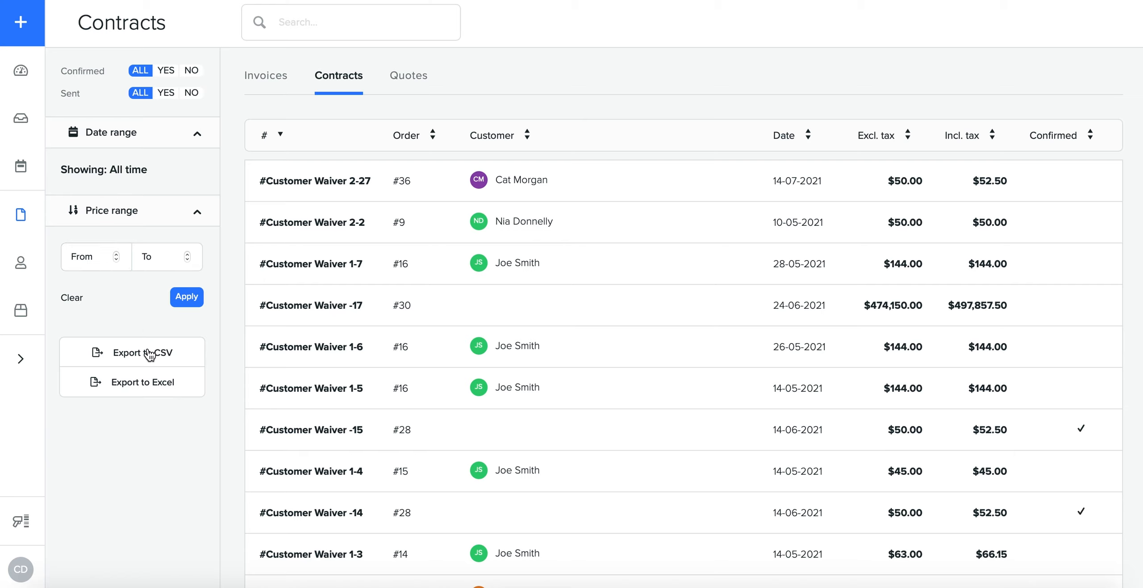
# Step: Open the newest customer's profile from the customer list and view the cards on file
pyautogui.click(21, 262)
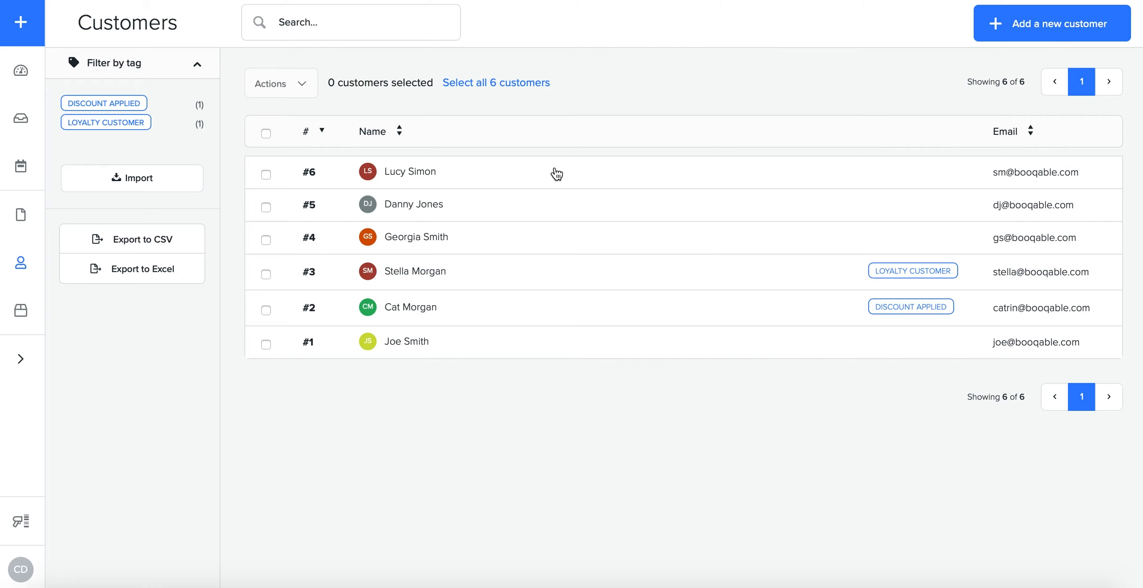
pyautogui.click(557, 174)
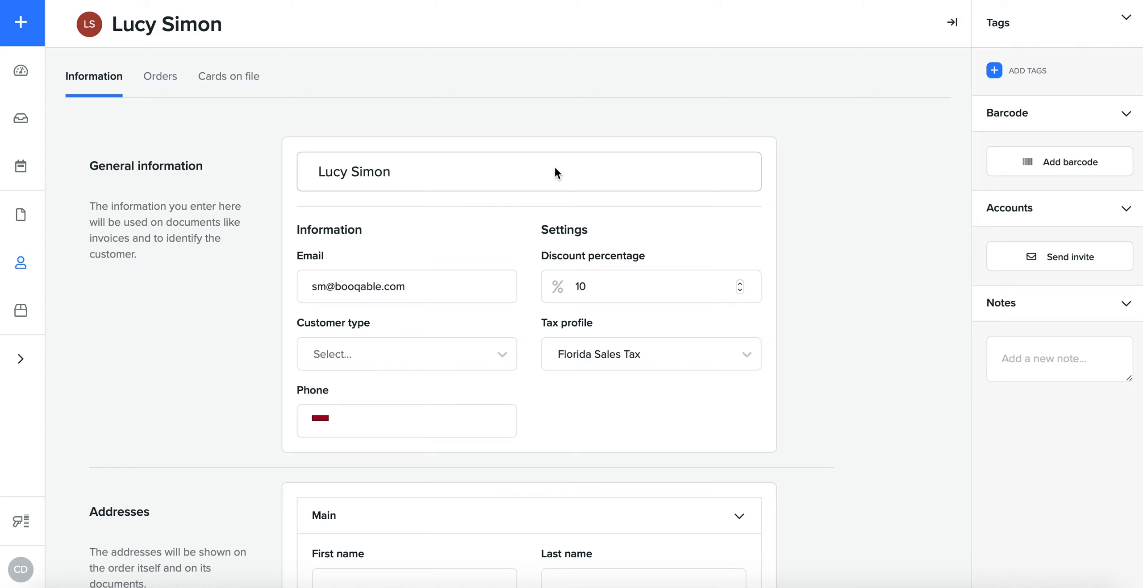
pyautogui.click(249, 86)
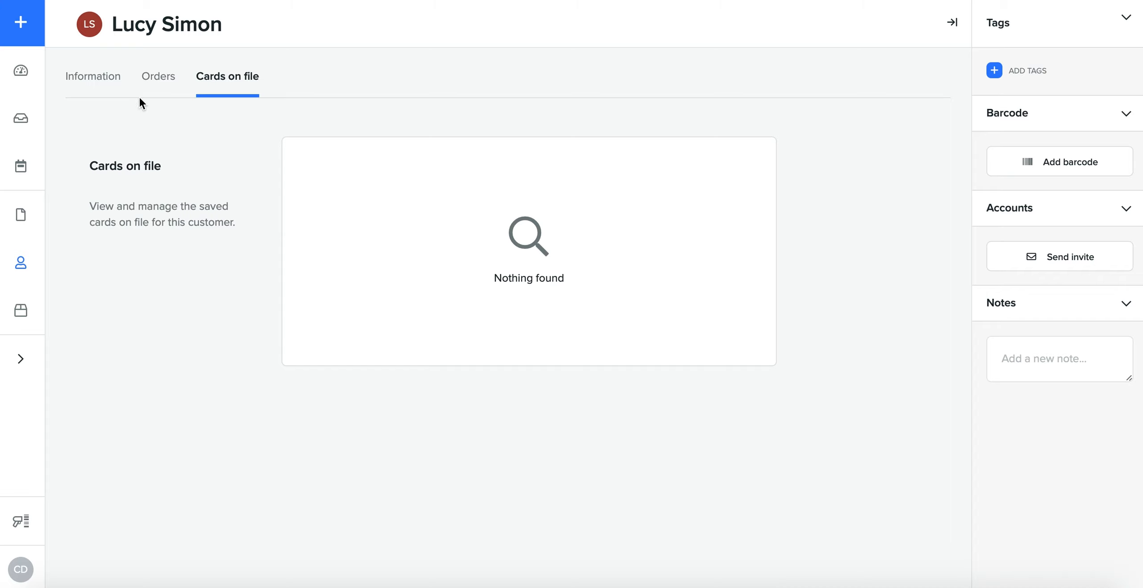
# Step: View the customer's orders and add the tag VIP Customer to the customer profile
pyautogui.click(165, 84)
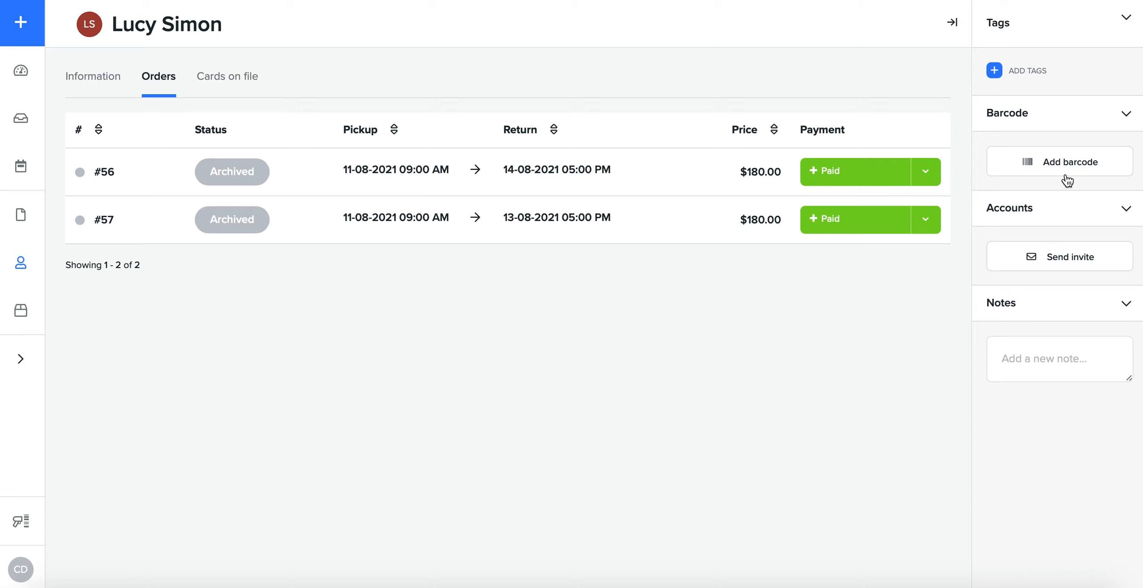
pyautogui.click(994, 71)
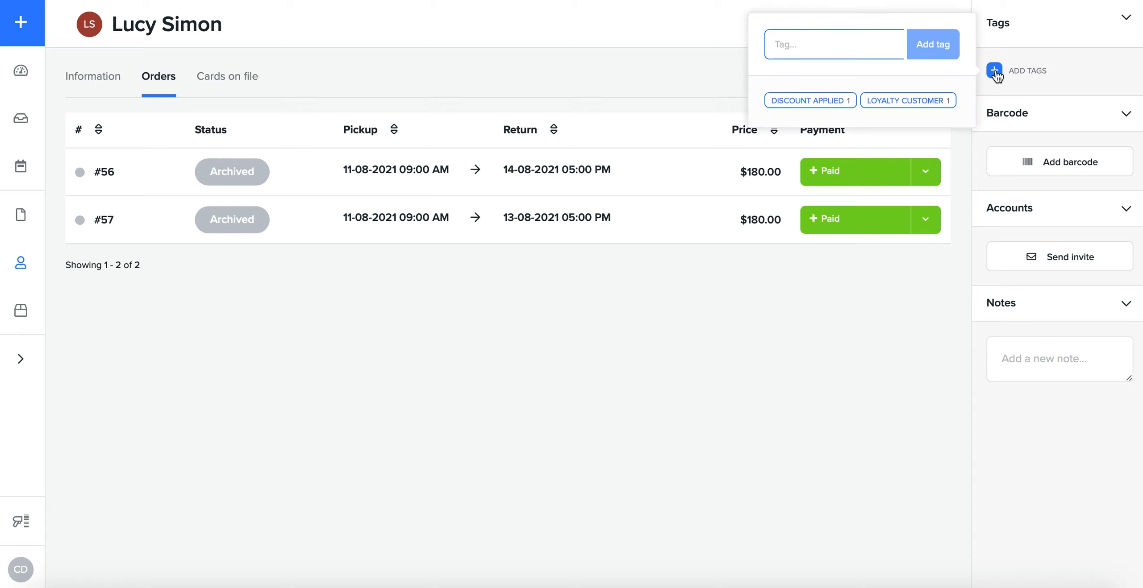
pyautogui.write('VIP Cuso')
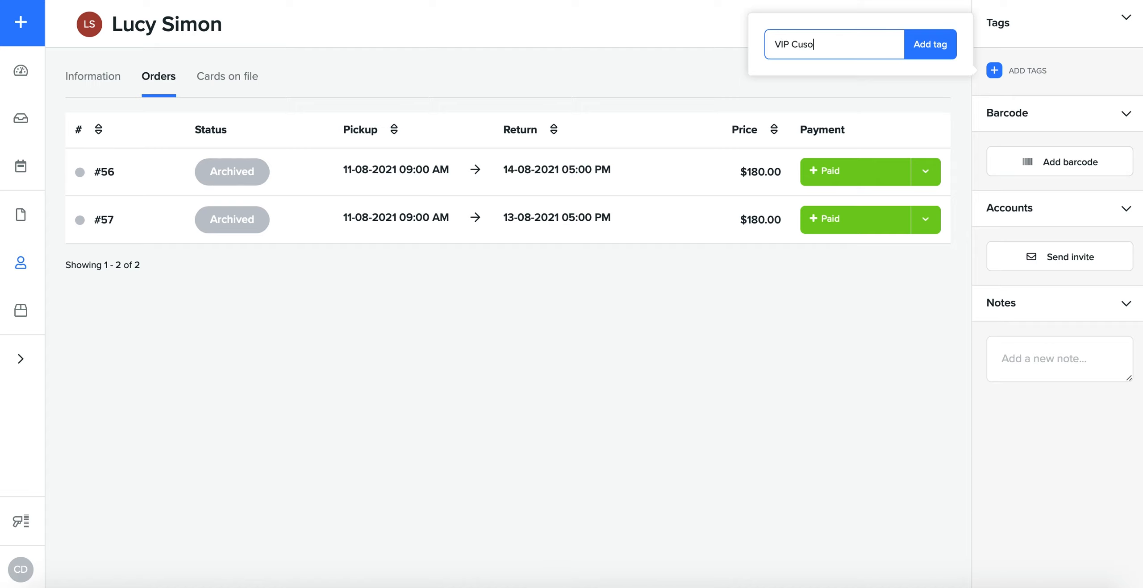
pyautogui.press('BackSpace')
pyautogui.write('tomer')
pyautogui.click(945, 54)
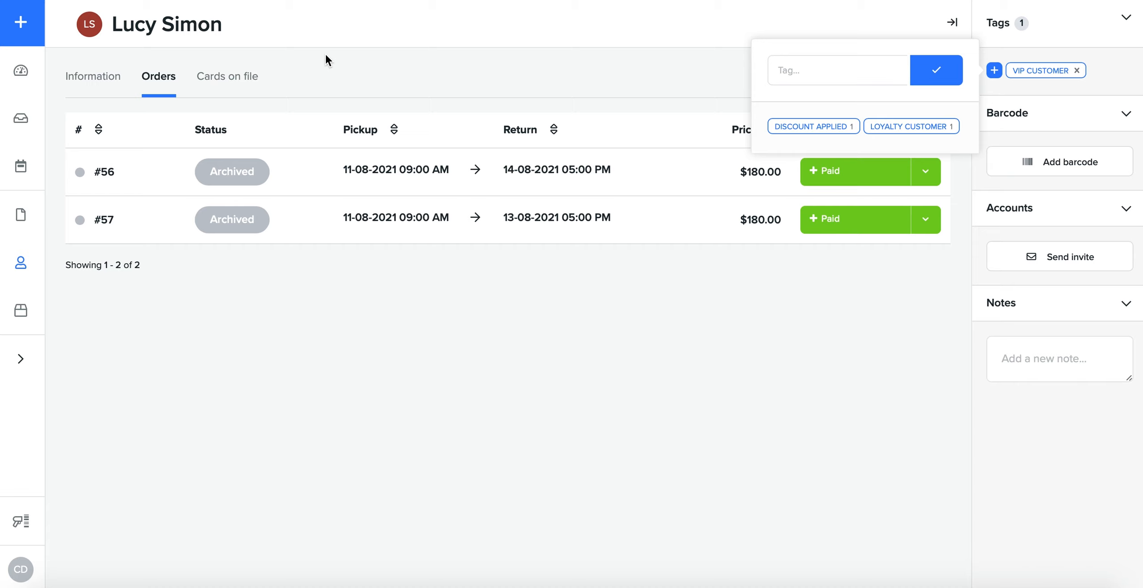
pyautogui.click(391, 370)
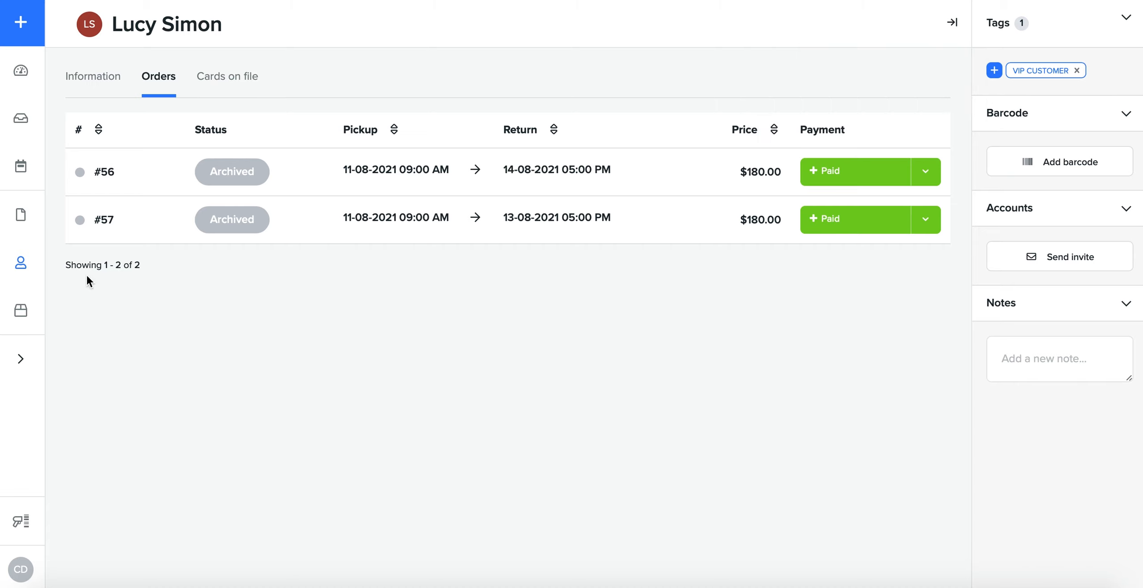
# Step: Start a new product named Mountain Bike and remove its uploaded image
pyautogui.click(14, 313)
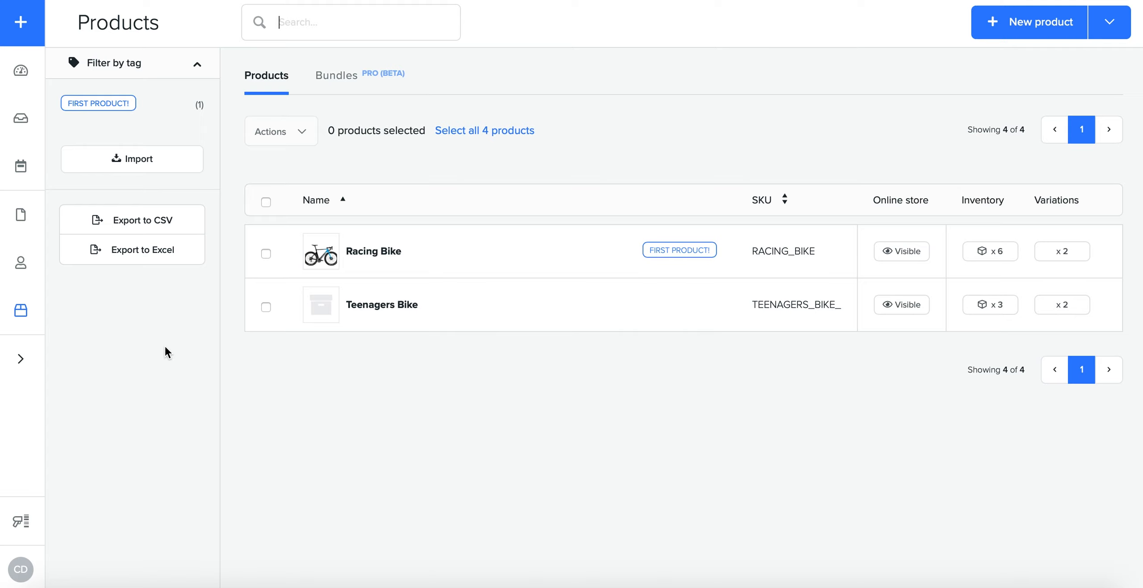
pyautogui.click(1047, 35)
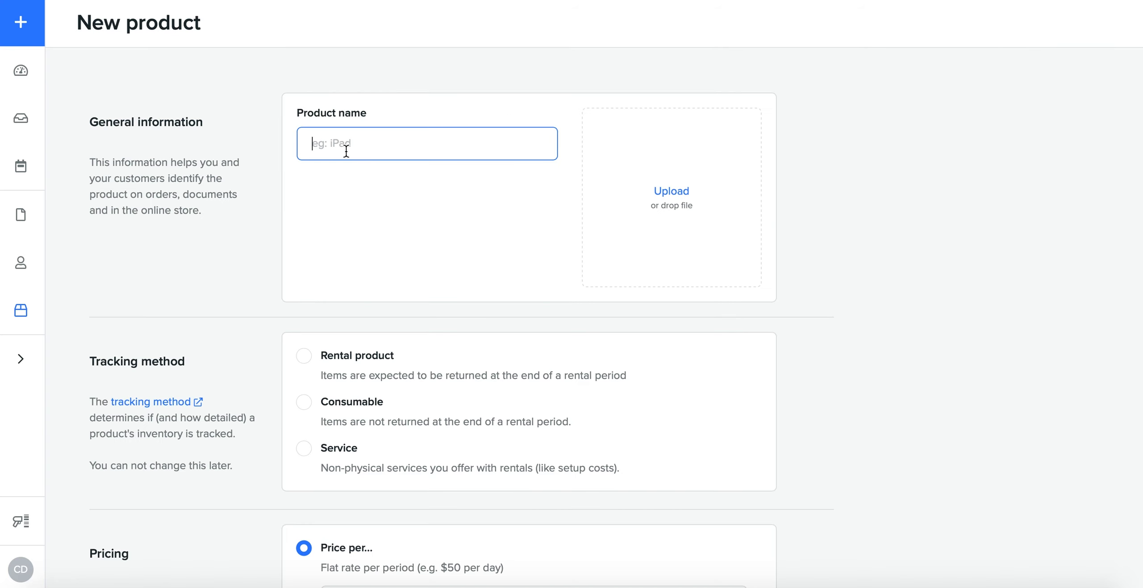
pyautogui.write('W')
pyautogui.press('BackSpace')
pyautogui.write('Moun')
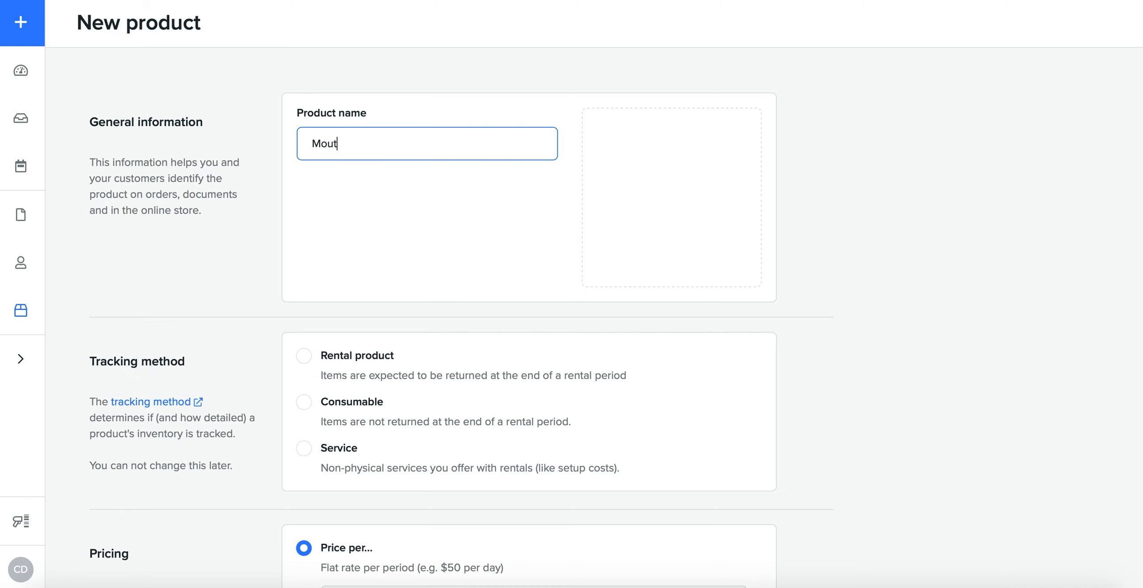
pyautogui.write('tain Bike')
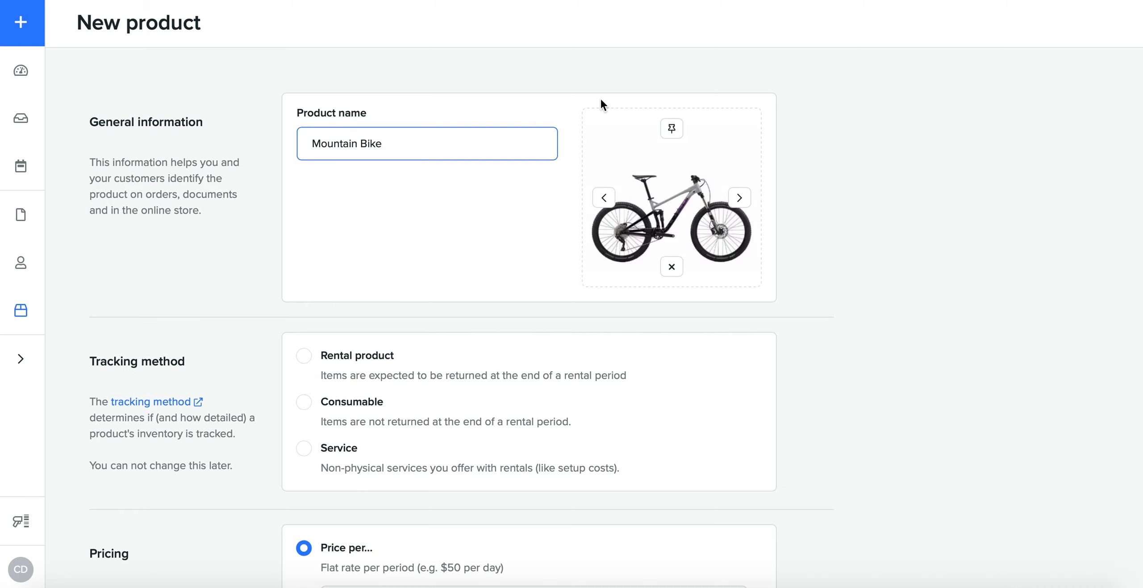
pyautogui.click(675, 276)
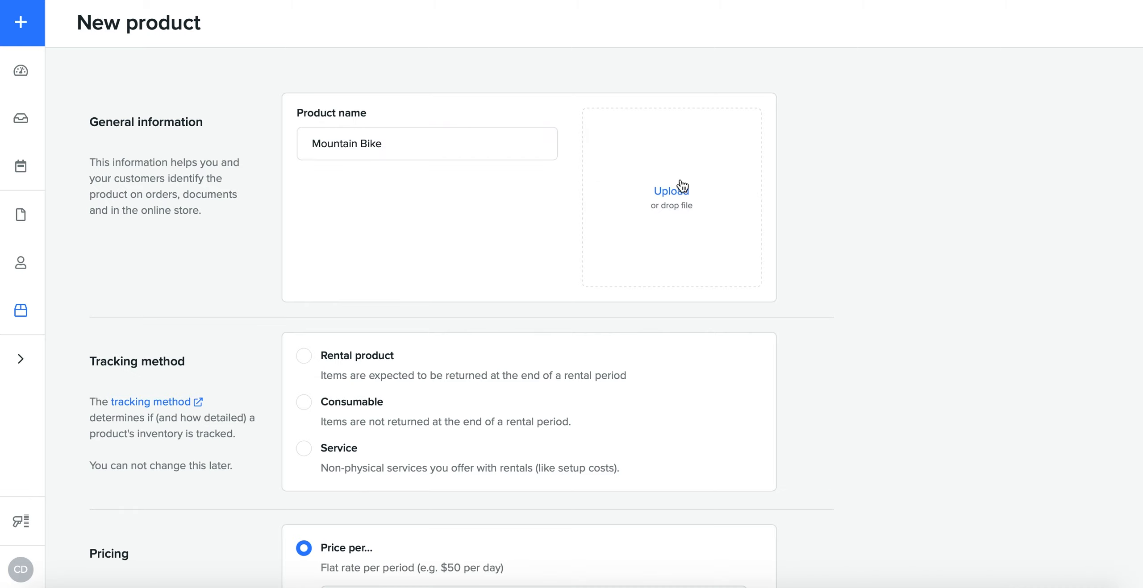
# Step: Set the tracking method to Rental product with individual item tracking and variations enabled
pyautogui.scroll(-2, 434, 331)
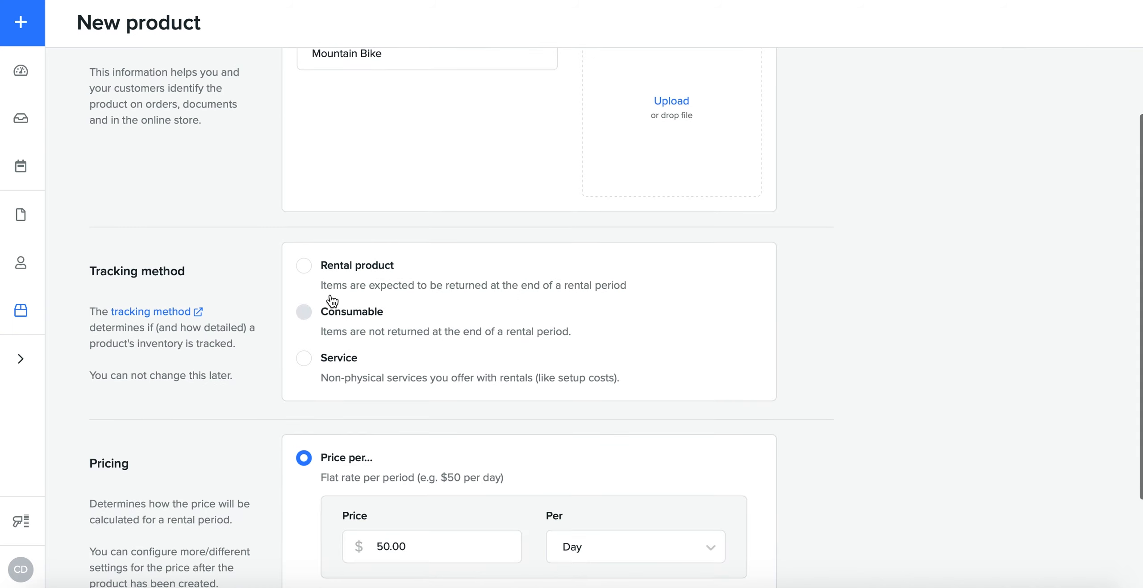
pyautogui.click(367, 279)
pyautogui.scroll(-1, 495, 279)
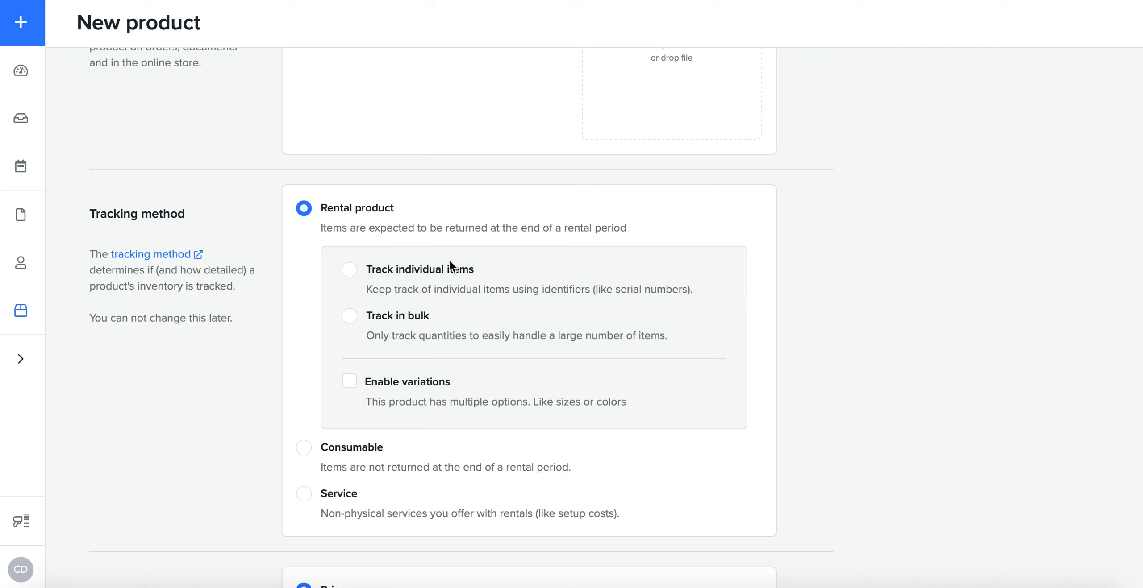
pyautogui.click(403, 287)
pyautogui.click(405, 393)
pyautogui.scroll(-2, 520, 380)
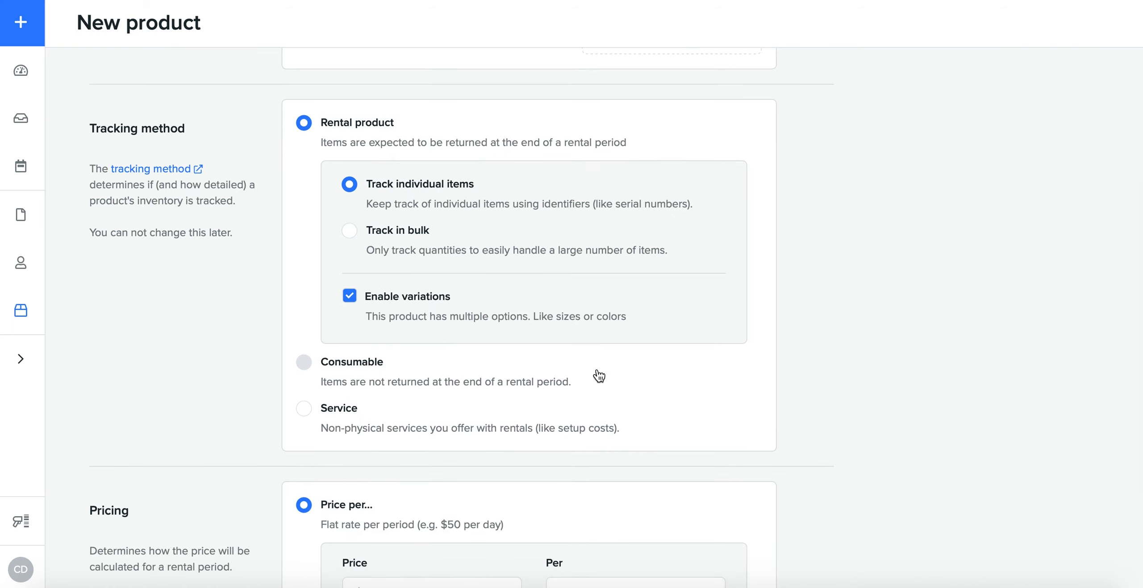
# Step: Try the Consumable tracking method with bulk tracking, and the Service method, to examine their options
pyautogui.click(450, 315)
pyautogui.scroll(-3, 474, 364)
pyautogui.click(377, 241)
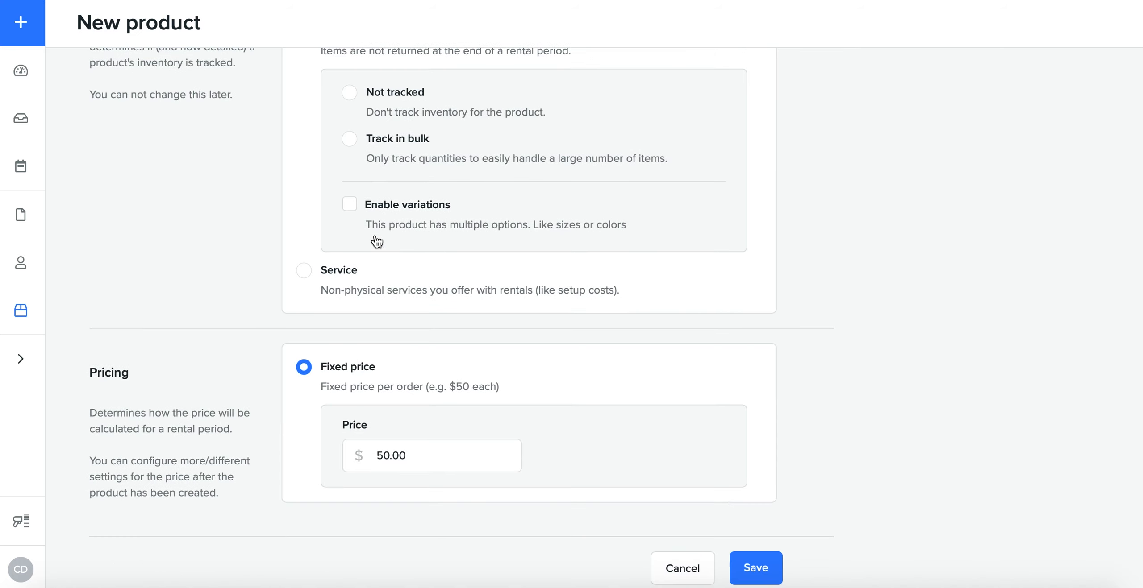
pyautogui.scroll(2, 377, 241)
pyautogui.scroll(1, 376, 242)
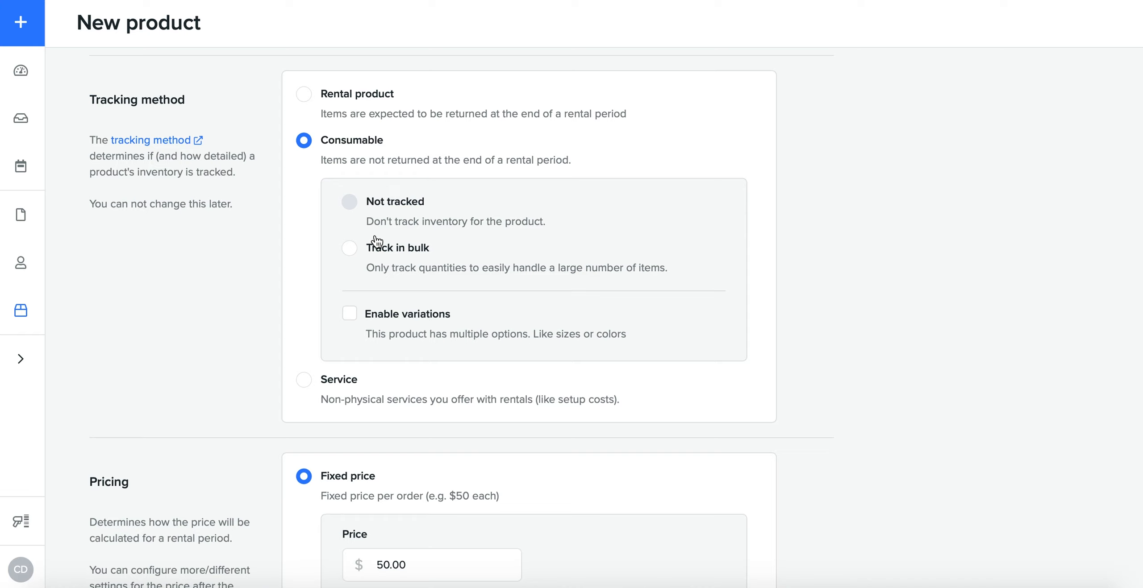
pyautogui.click(393, 253)
pyautogui.click(344, 383)
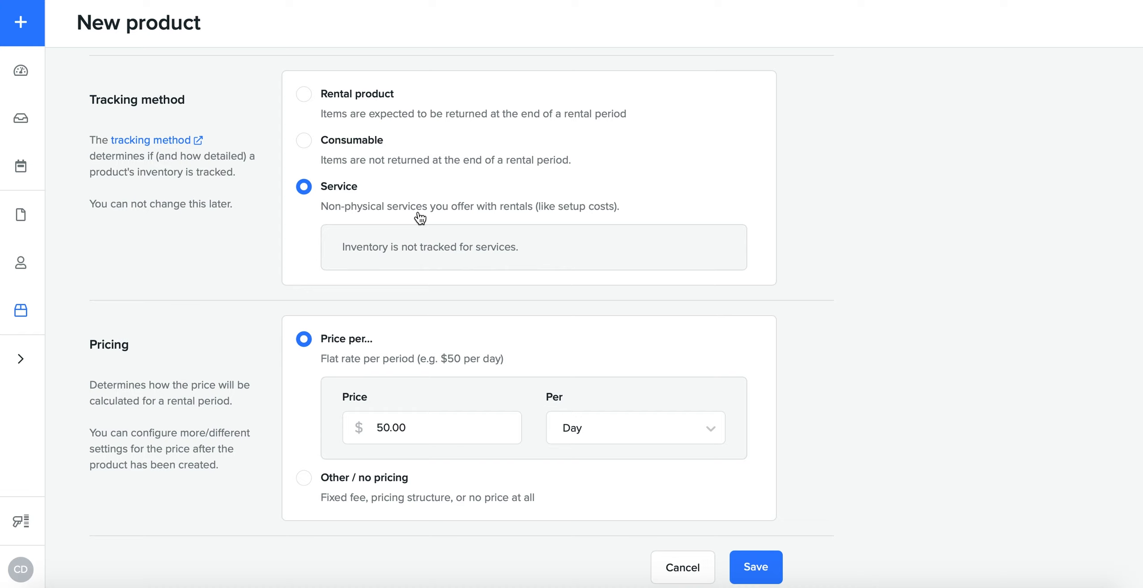
# Step: Set the tracking method to Rental product with Track individual items, leaving variations off
pyautogui.click(379, 115)
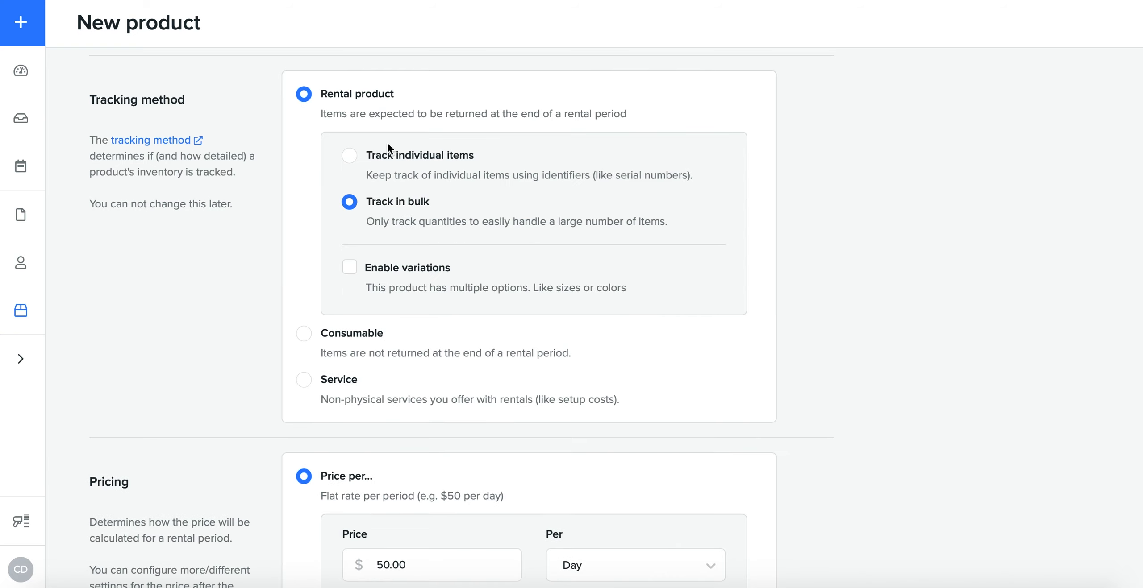
pyautogui.click(405, 171)
pyautogui.scroll(-2, 467, 372)
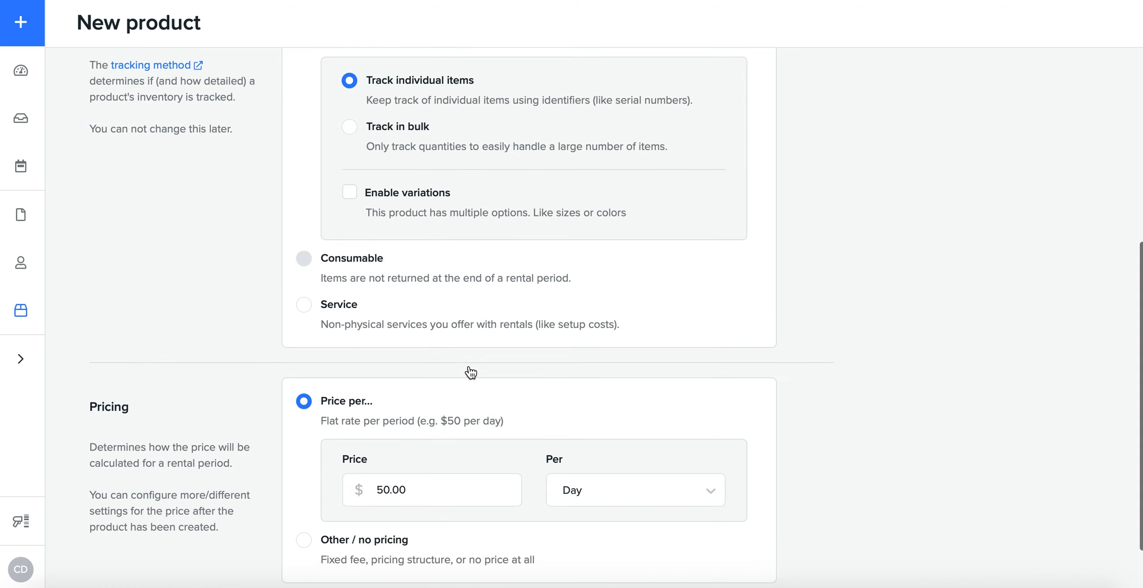
pyautogui.scroll(-1, 378, 360)
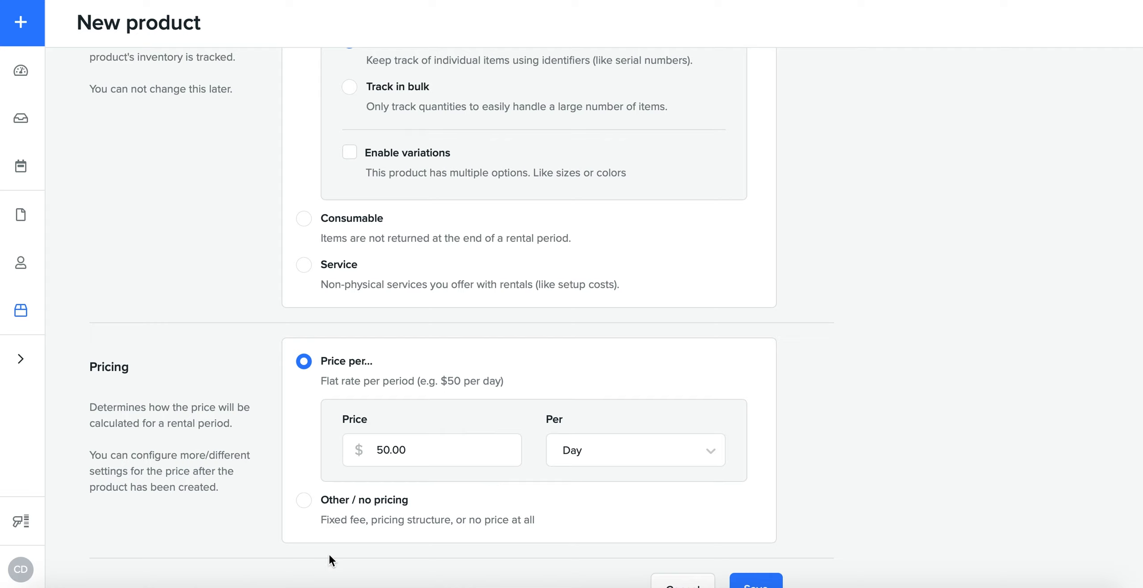
# Step: Keep the flat rate at $50.00 per Day and save the new product
pyautogui.click(511, 457)
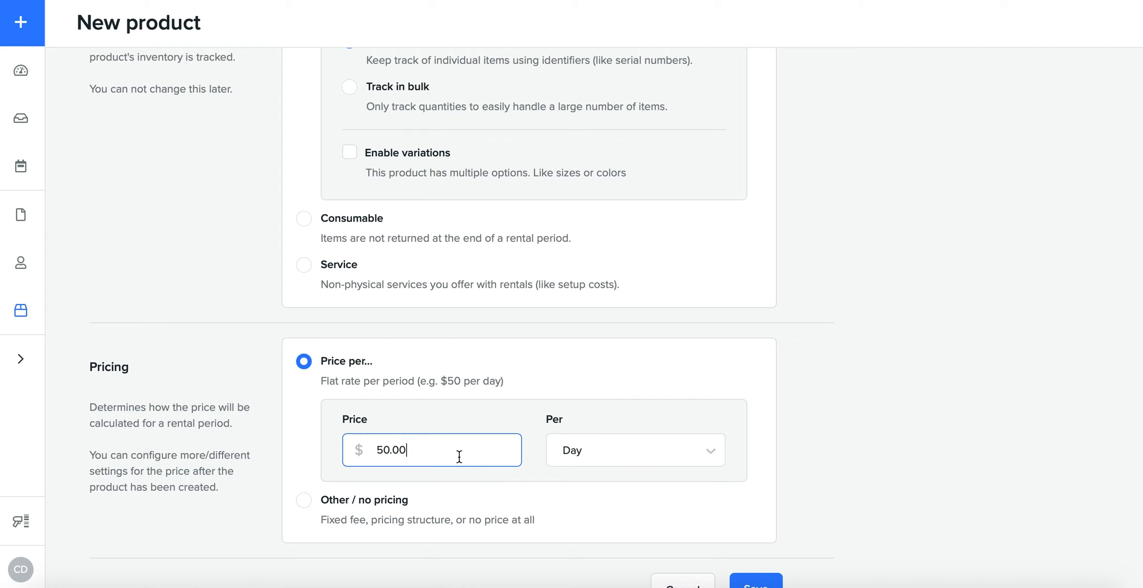
pyautogui.click(595, 462)
pyautogui.click(595, 513)
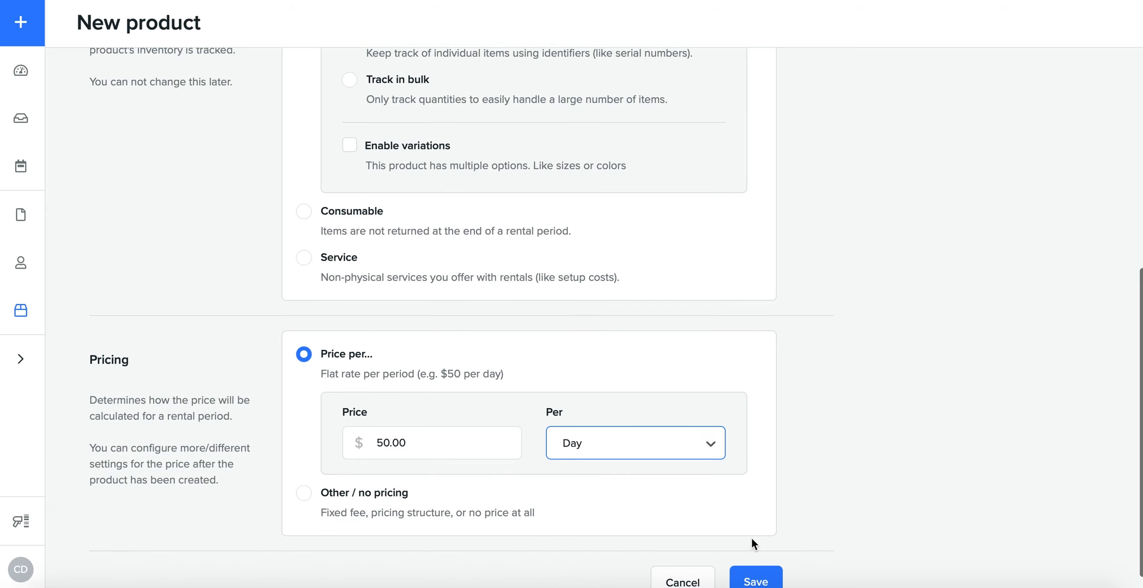
pyautogui.scroll(-1, 758, 498)
pyautogui.click(629, 432)
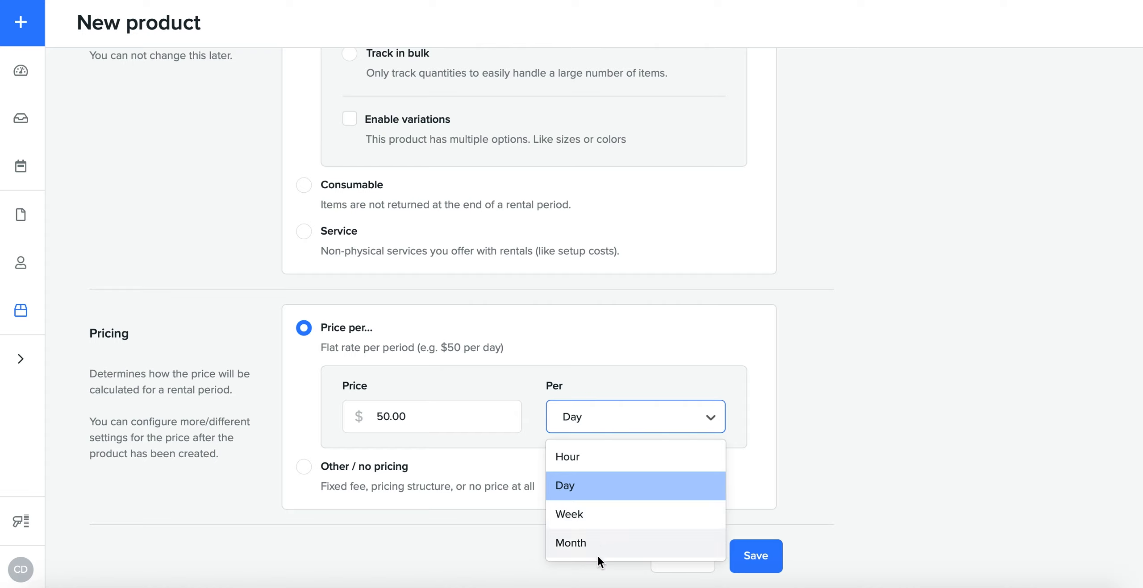
pyautogui.click(588, 483)
pyautogui.click(761, 549)
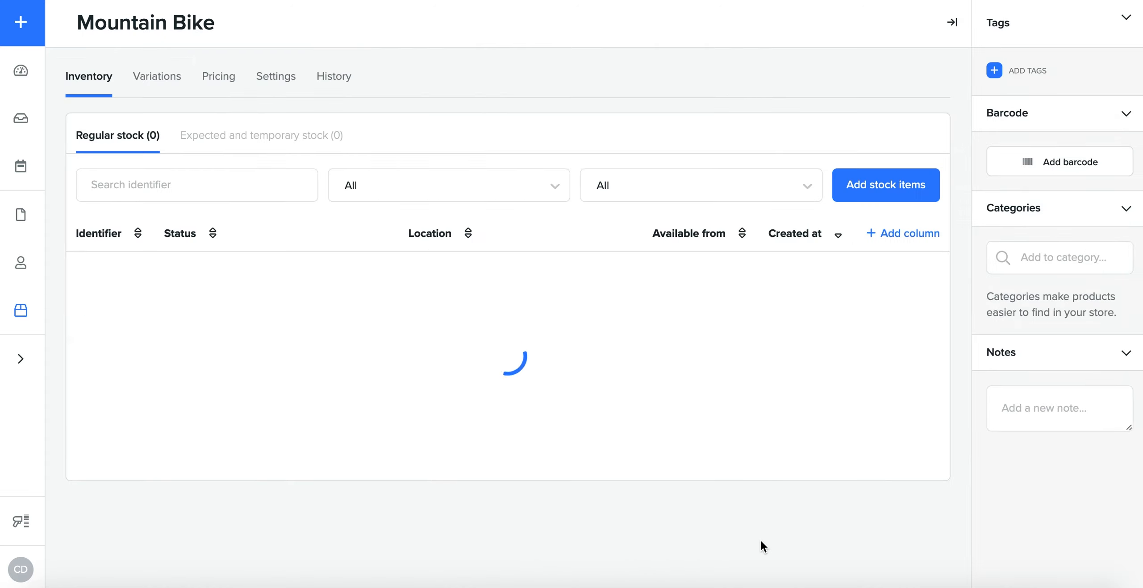
# Step: Add 3 stock items of the Mountain Bike to the Los Angeles location, with no availability dates
pyautogui.click(880, 199)
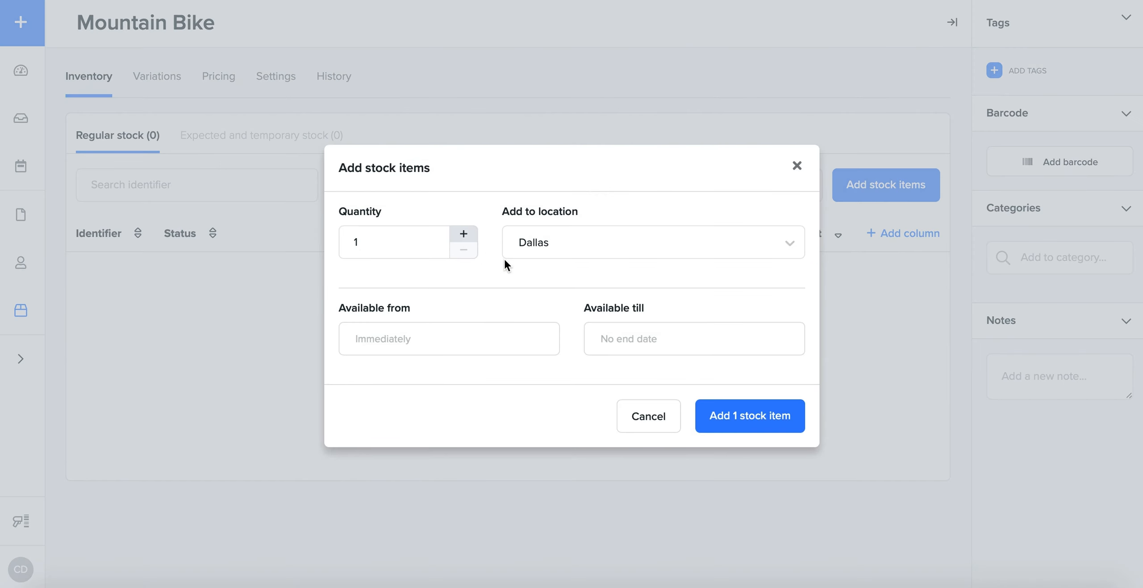
pyautogui.click(608, 245)
pyautogui.click(609, 311)
pyautogui.click(463, 234)
pyautogui.click(463, 234)
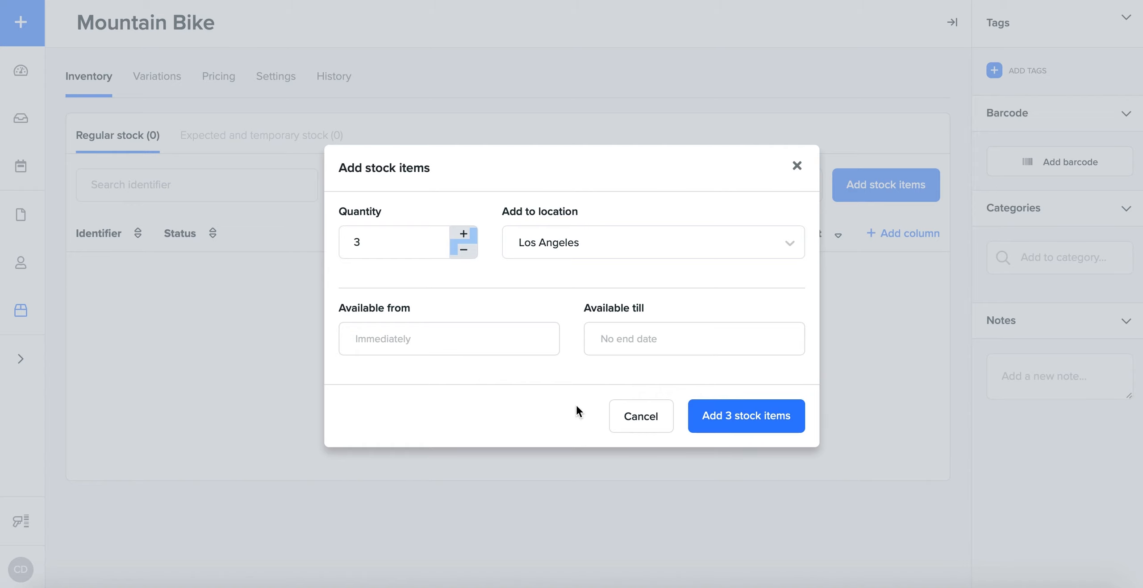
pyautogui.click(446, 349)
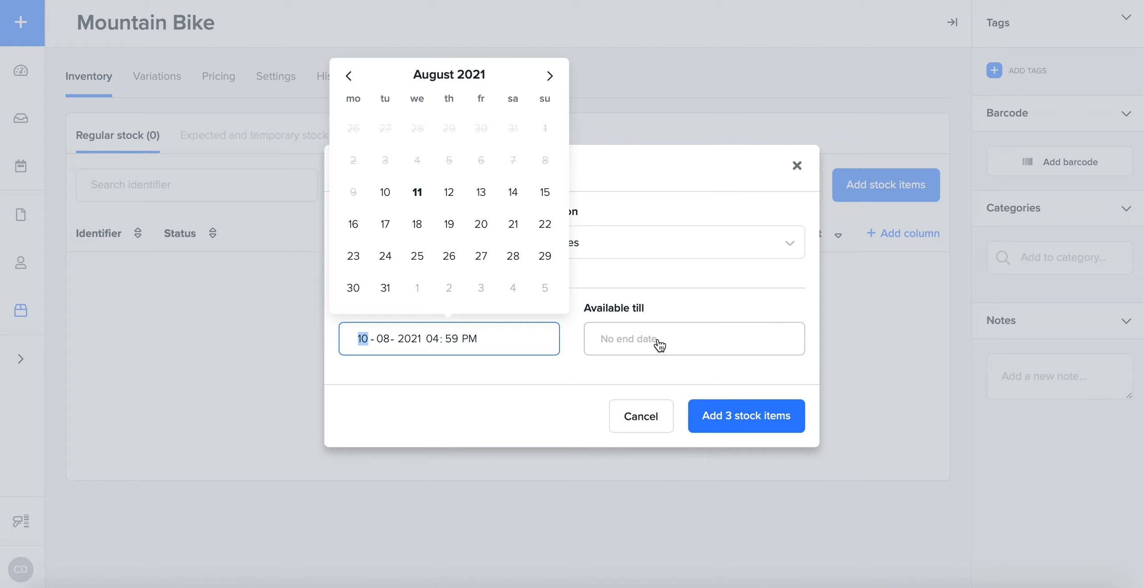
pyautogui.click(519, 405)
pyautogui.click(750, 422)
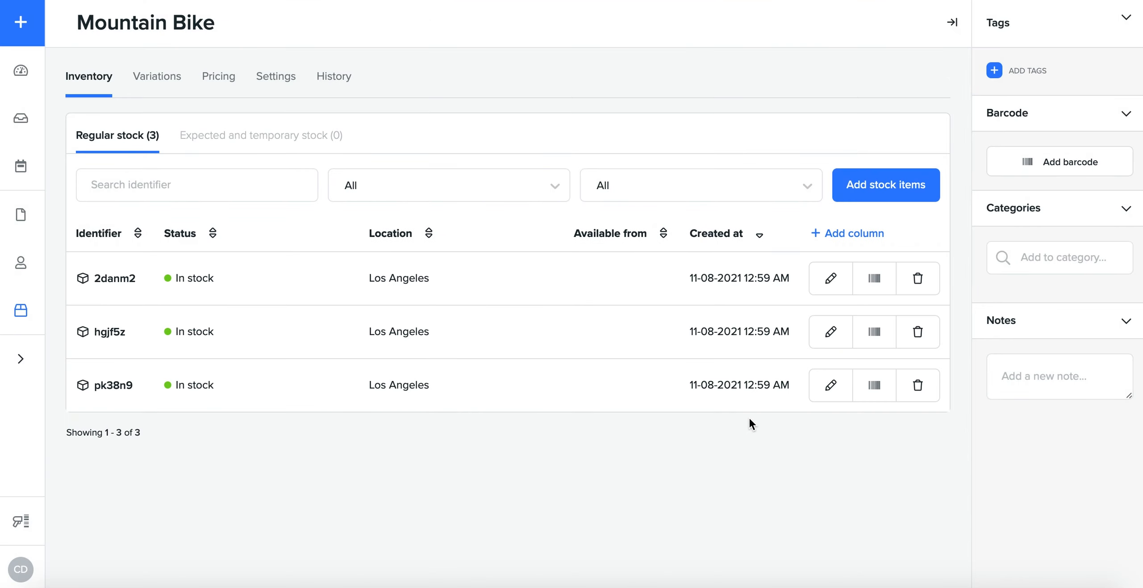
# Step: Change the identifier of the first stock item in the list to Bike1 and save it
pyautogui.click(830, 279)
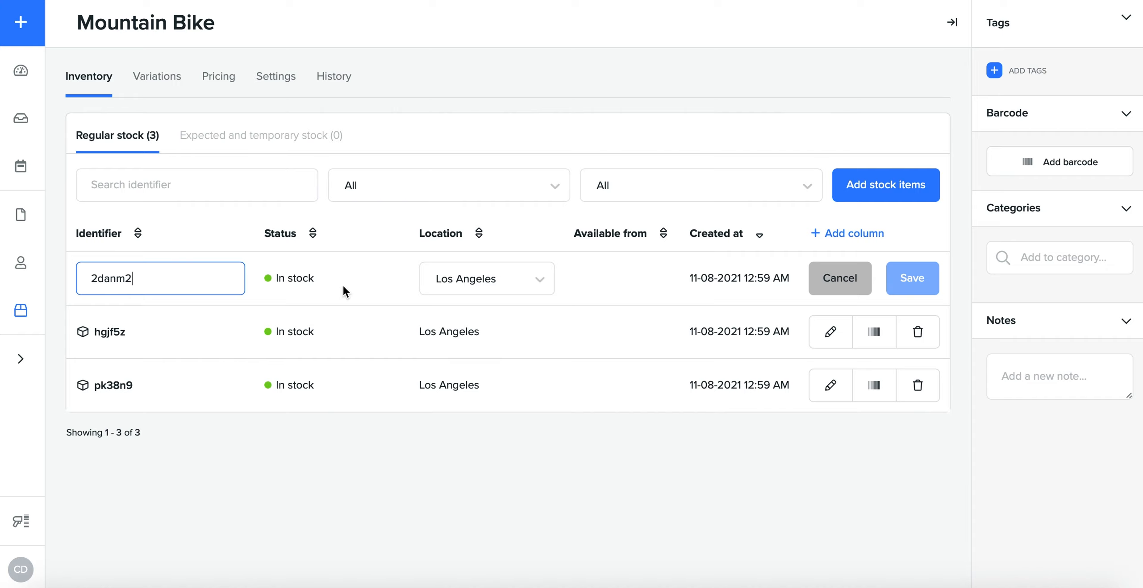
pyautogui.doubleClick(132, 281)
pyautogui.write('Bike')
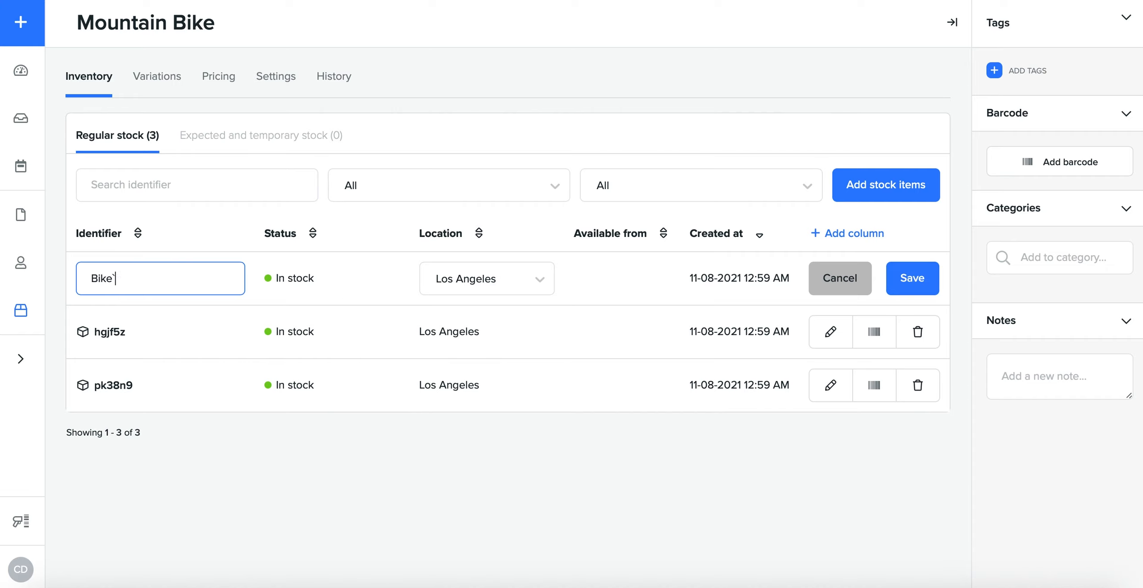
pyautogui.write('1')
pyautogui.click(931, 279)
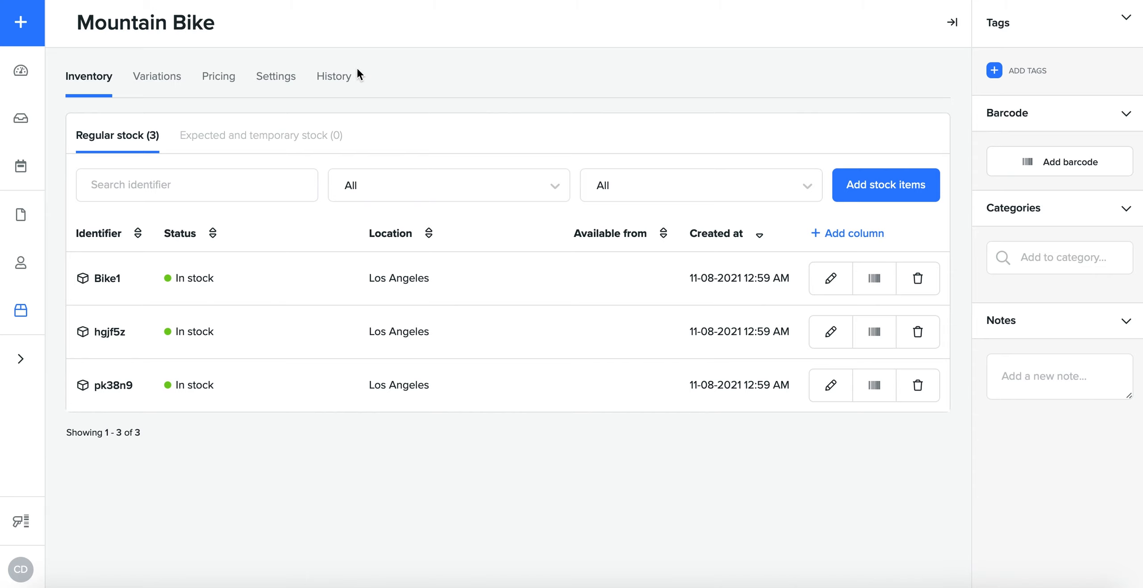
# Step: Check the product's variations option, and set the product tax profile in its pricing settings to LAX SALES TAX
pyautogui.click(152, 79)
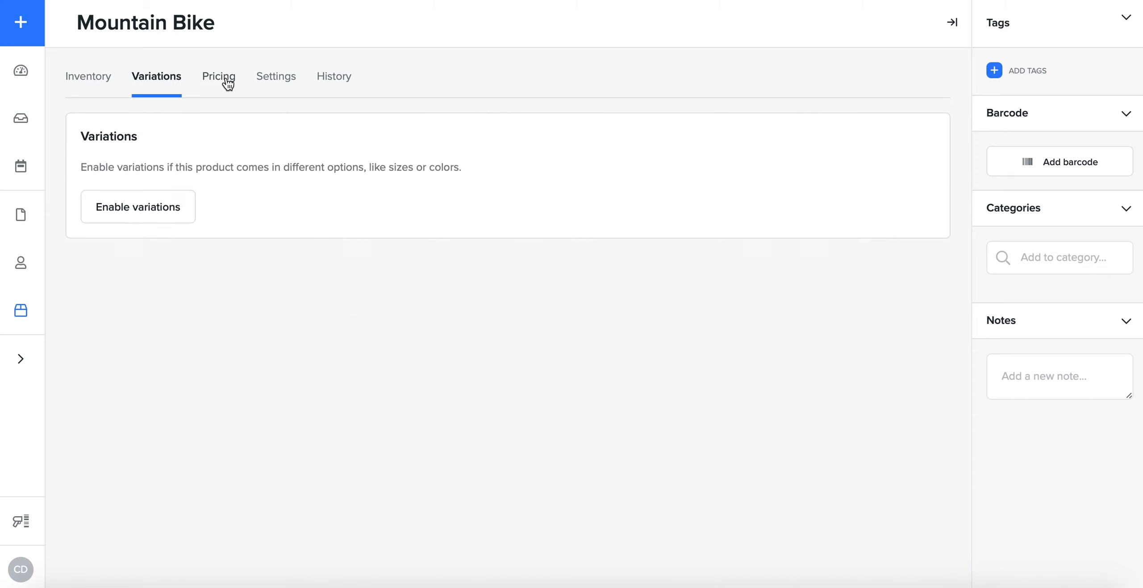
pyautogui.click(227, 79)
pyautogui.scroll(-2, 503, 274)
pyautogui.scroll(-7, 503, 273)
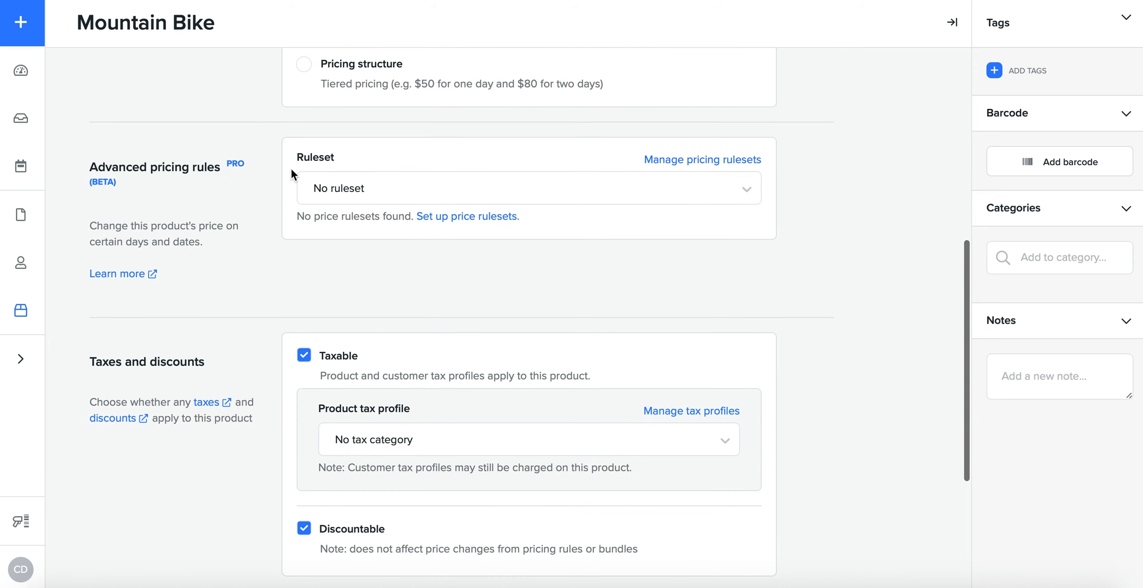
pyautogui.scroll(-2, 329, 284)
pyautogui.scroll(-3, 330, 282)
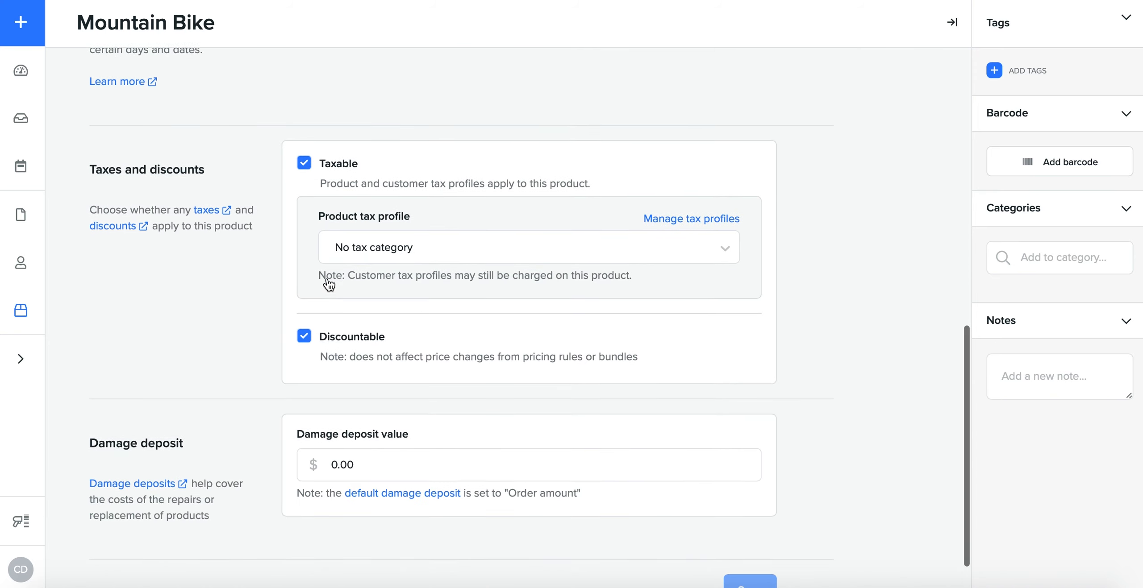
pyautogui.click(398, 228)
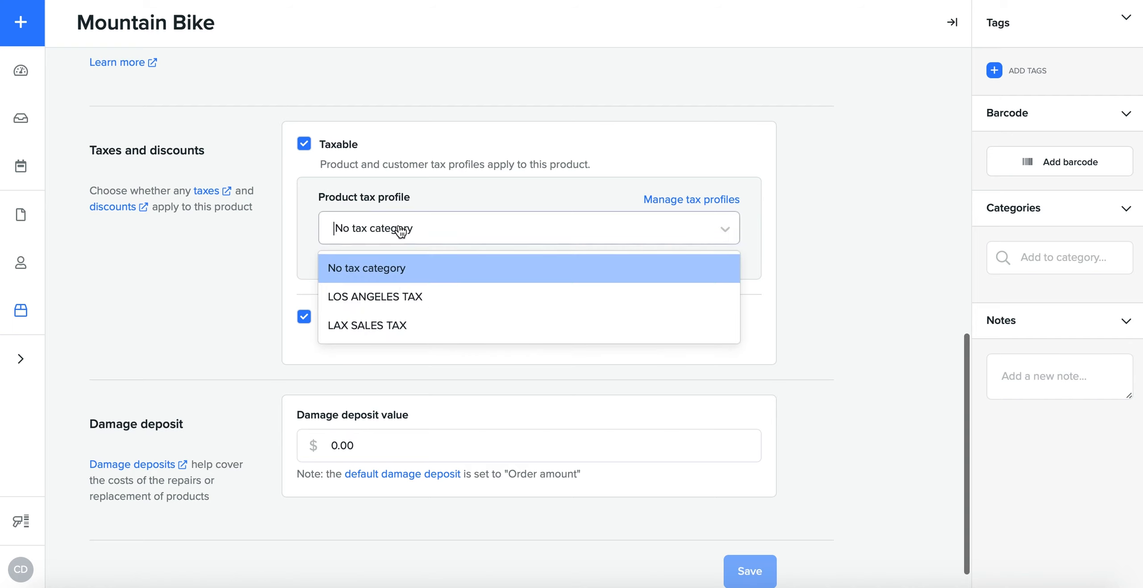
pyautogui.click(411, 322)
pyautogui.scroll(-1, 470, 268)
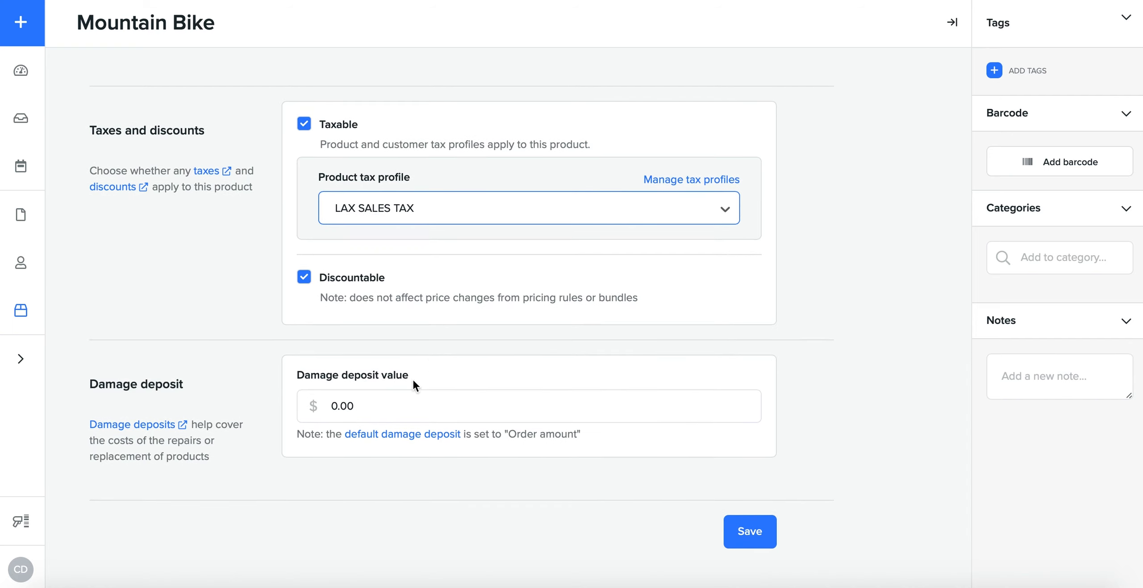
# Step: Set the Mountain Bike's damage deposit value to $1200.00 and save the product pricing
pyautogui.moveTo(338, 407); pyautogui.dragTo(318, 406)
pyautogui.write('1200')
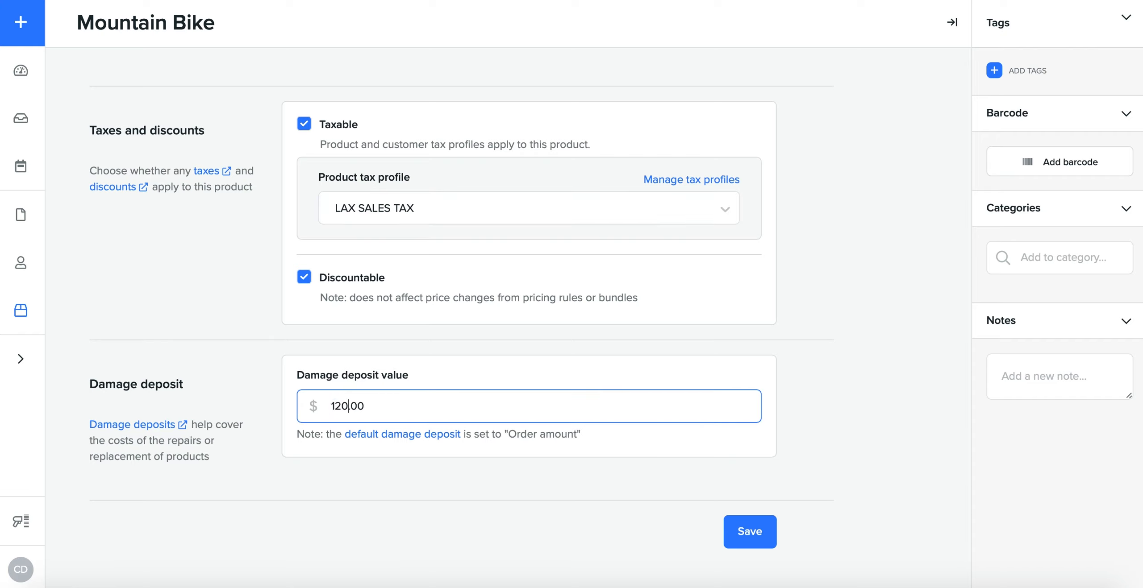
pyautogui.click(641, 465)
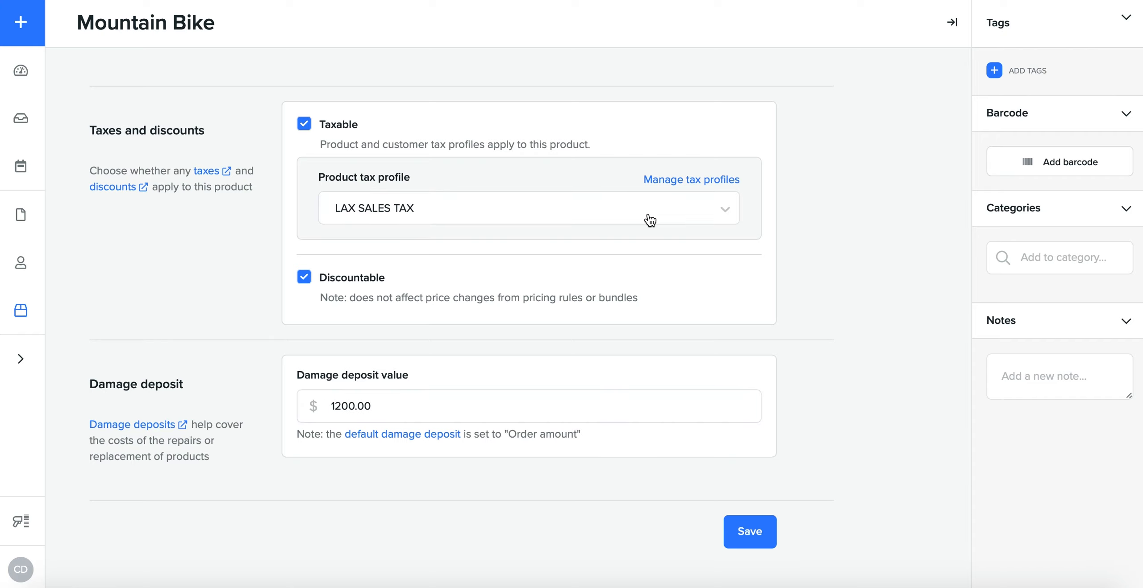
pyautogui.click(762, 535)
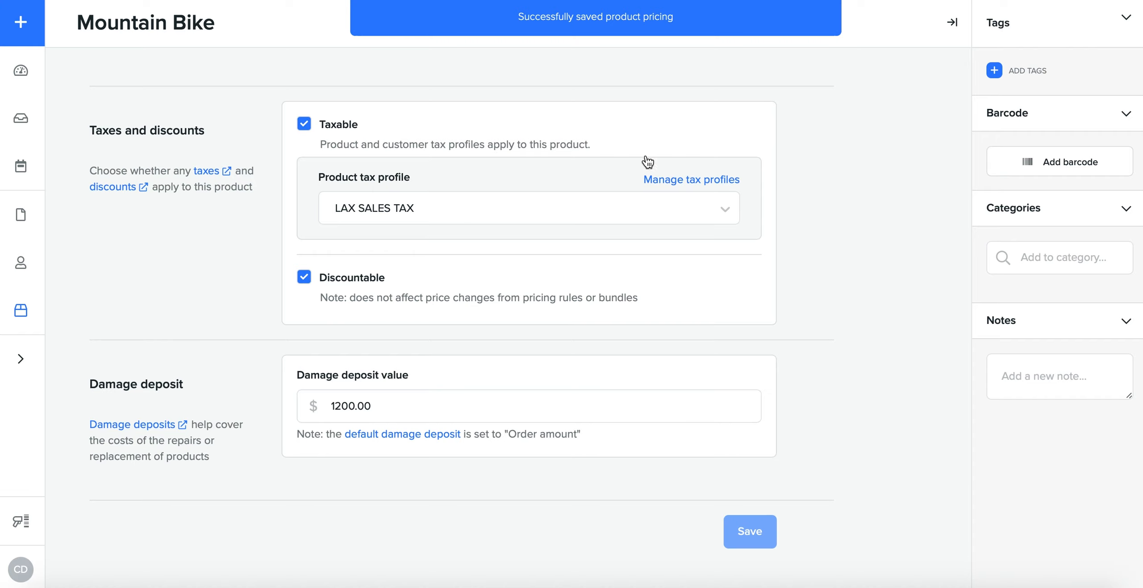
# Step: Add the Mountain Bike to the Adult Bike category
pyautogui.click(1064, 259)
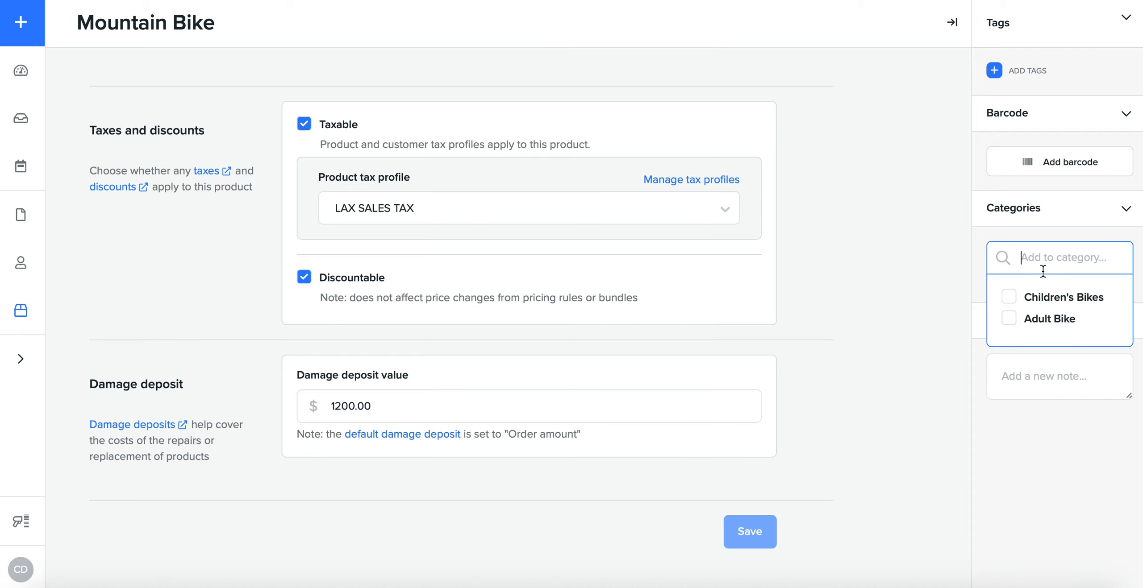
pyautogui.moveTo(17, 362)
pyautogui.click(1009, 319)
pyautogui.click(905, 301)
# Step: Add the tag "Third Product!" to the Mountain Bike
pyautogui.click(990, 75)
pyautogui.write('Third ')
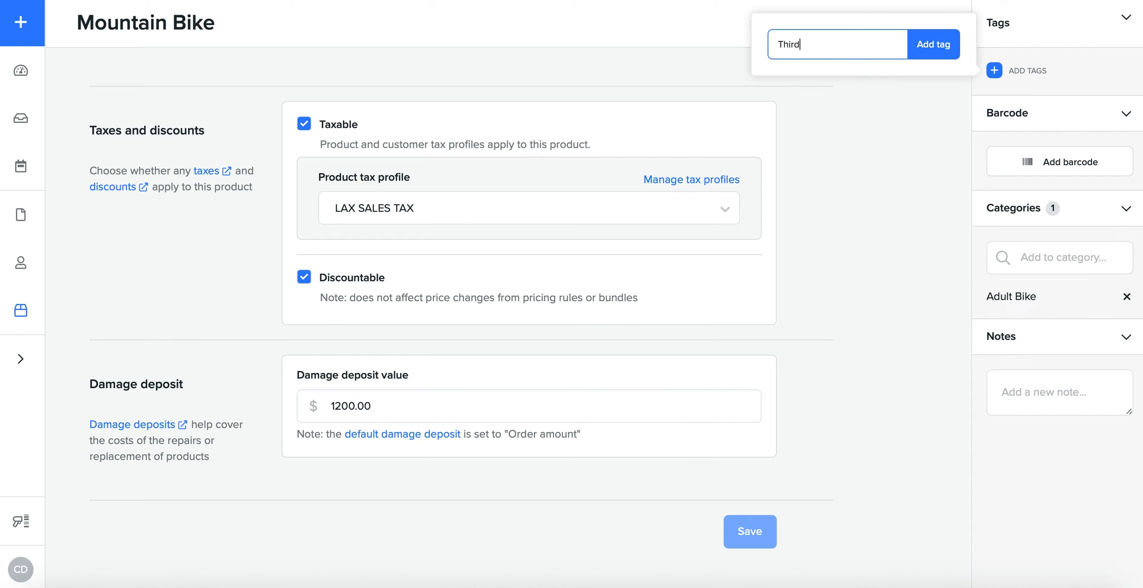
pyautogui.write('Product!')
pyautogui.click(948, 56)
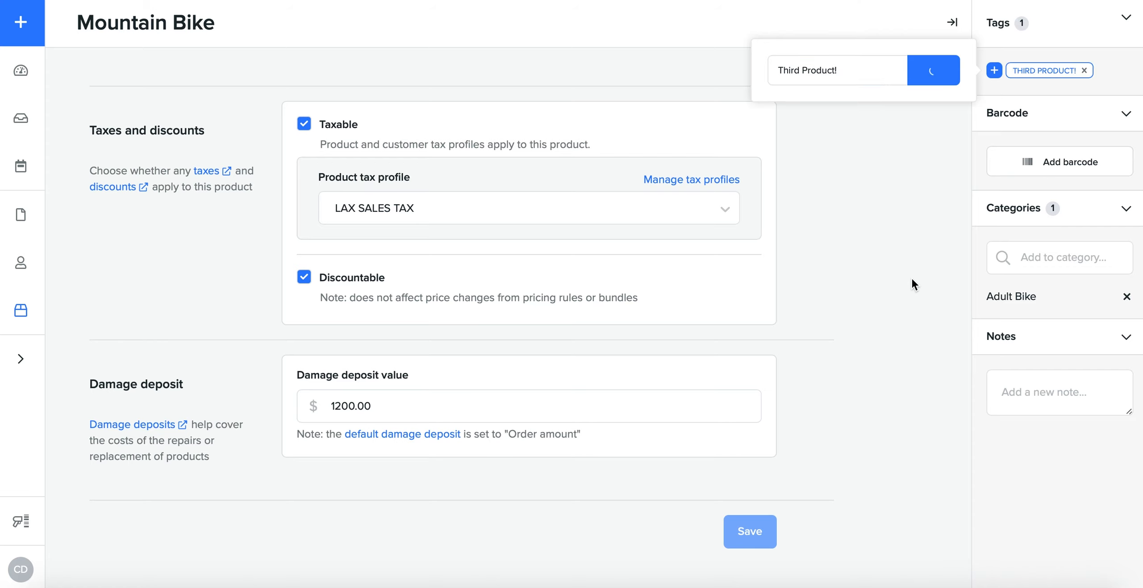
# Step: In the product's settings, enter "Shelf B" as the warehouse location
pyautogui.scroll(4, 502, 255)
pyautogui.scroll(10, 501, 249)
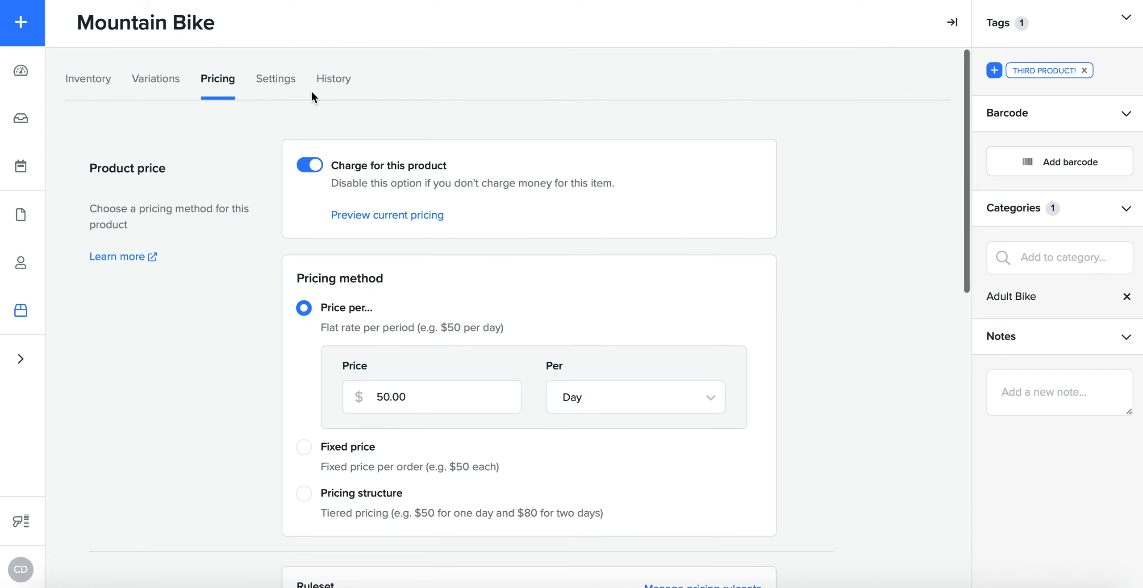
pyautogui.click(276, 77)
pyautogui.scroll(-2, 473, 290)
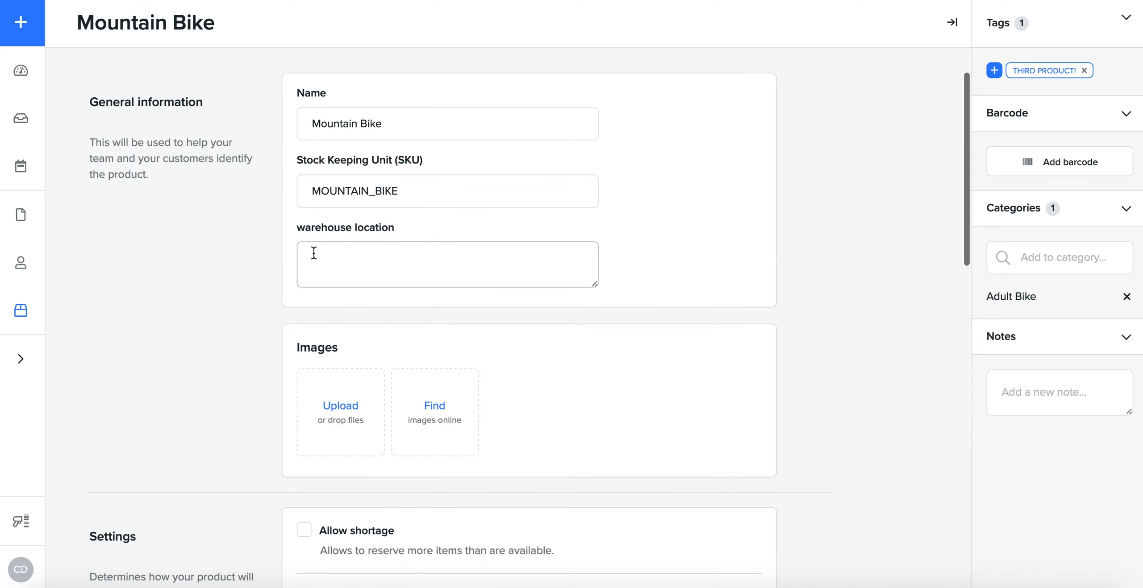
pyautogui.moveTo(296, 228); pyautogui.dragTo(410, 230)
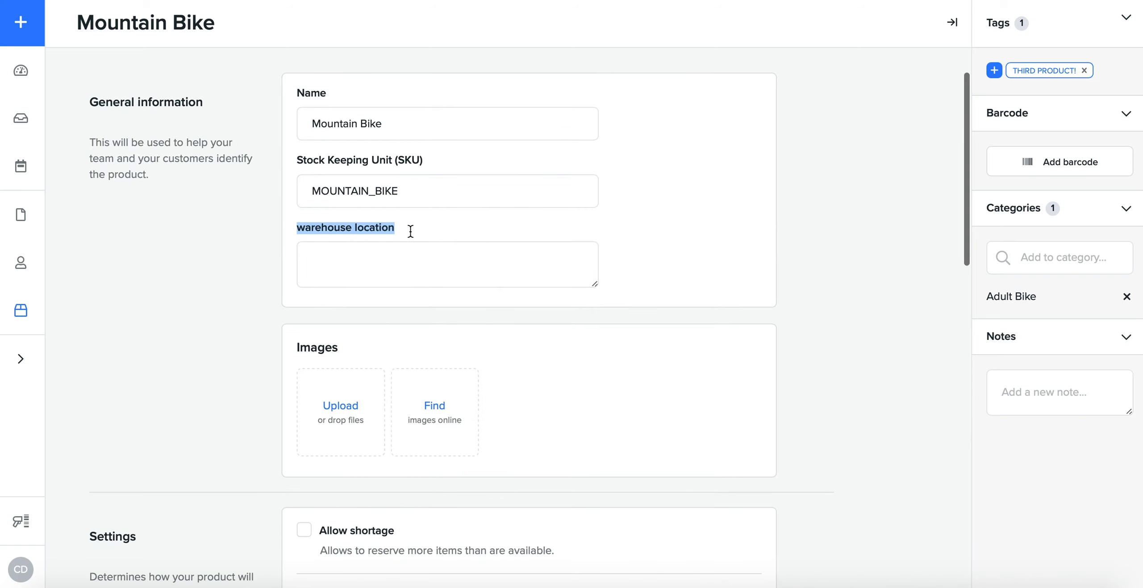
pyautogui.click(359, 227)
pyautogui.write('h')
pyautogui.press('BackSpace')
pyautogui.write('Sh')
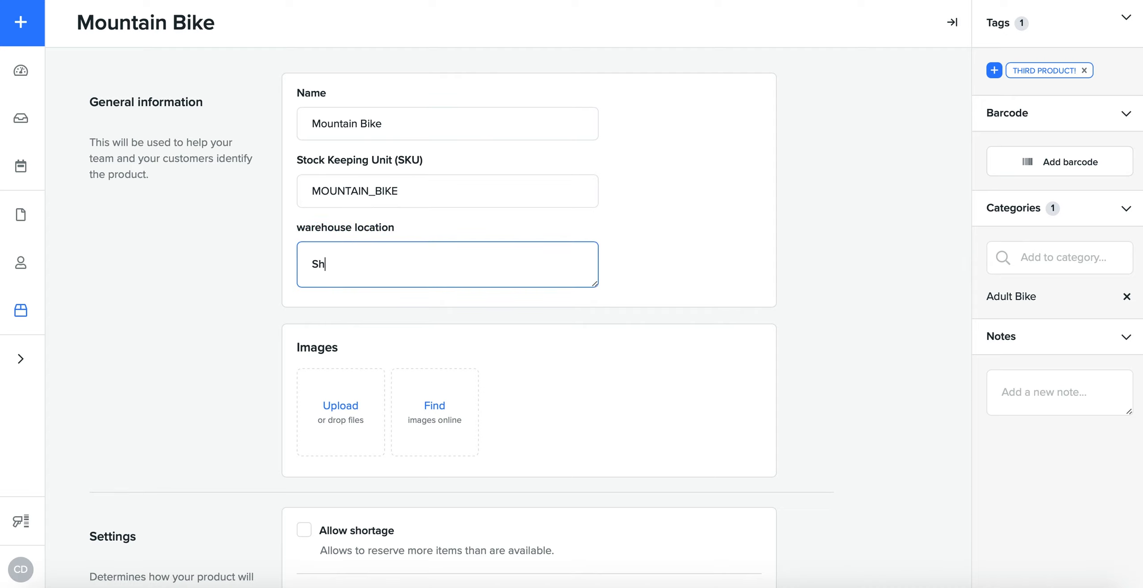
pyautogui.write('elf B')
# Step: Allow shortage for the Mountain Bike with a shortage limit of 2
pyautogui.scroll(-6, 498, 366)
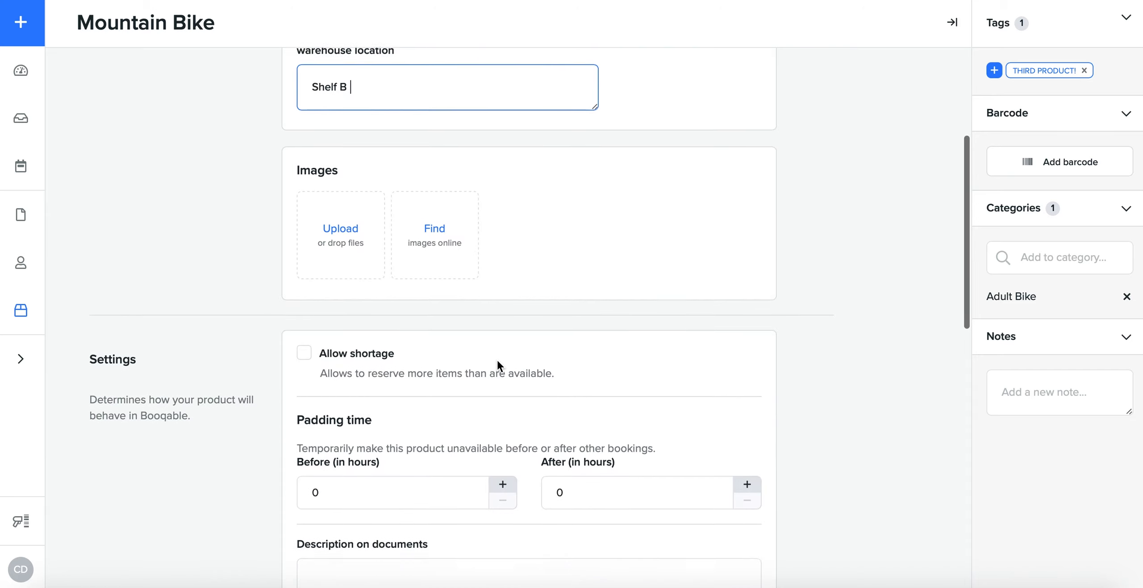
pyautogui.click(365, 266)
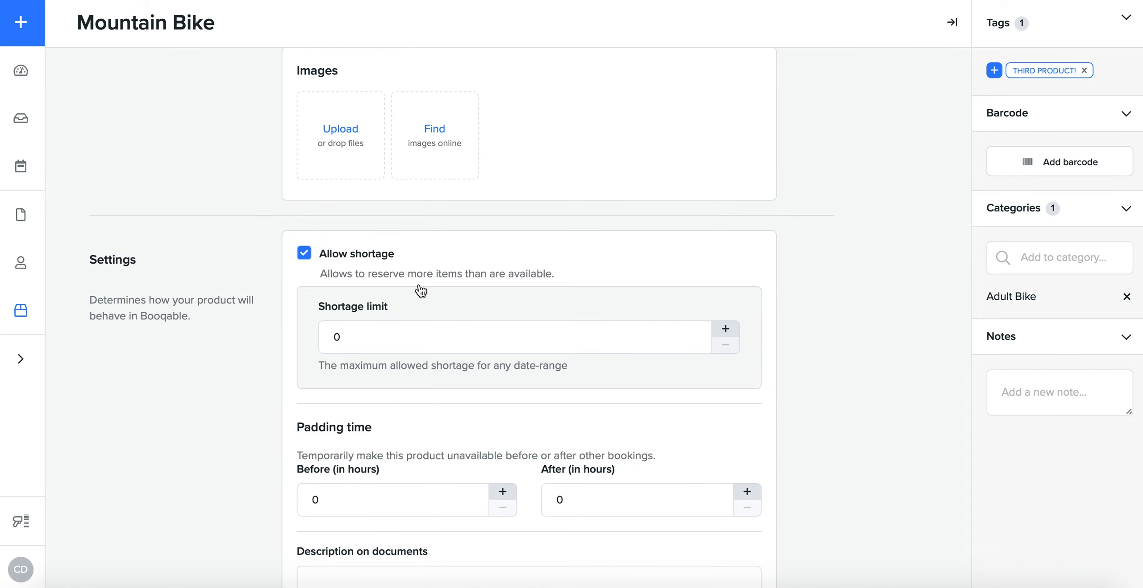
pyautogui.scroll(-2, 463, 298)
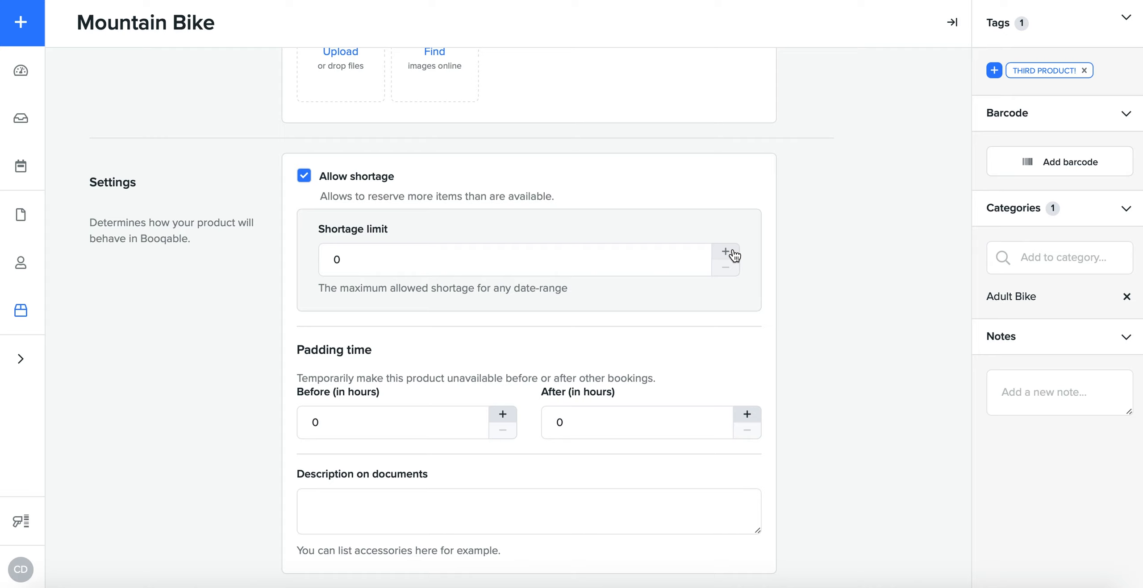
pyautogui.doubleClick(733, 253)
pyautogui.scroll(-1, 702, 332)
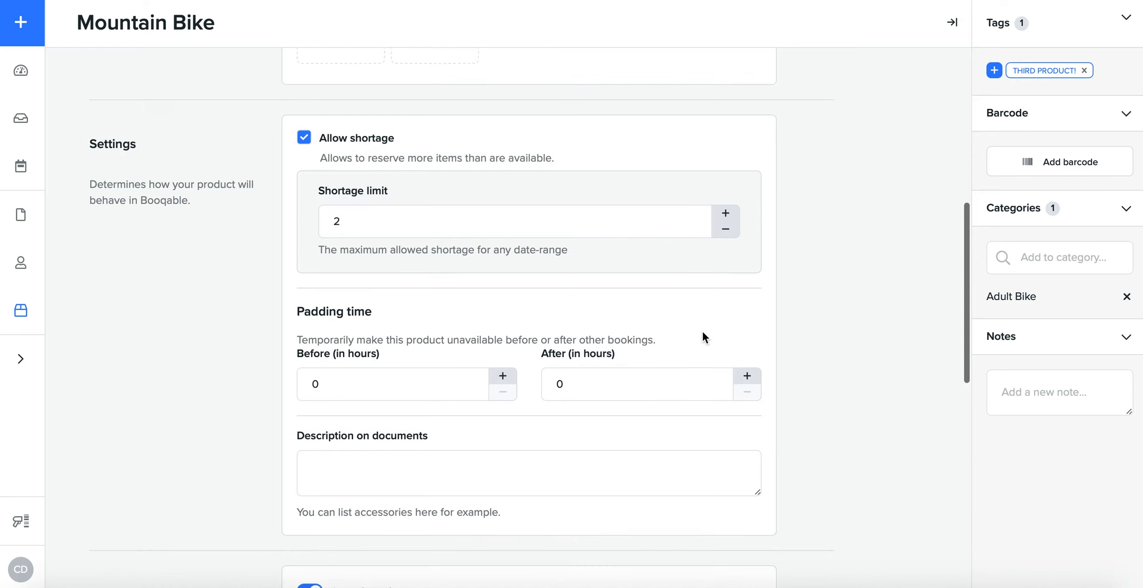
# Step: Set the padding time after bookings to 3 hours, review the online store options, and save the product settings
pyautogui.scroll(-3, 702, 337)
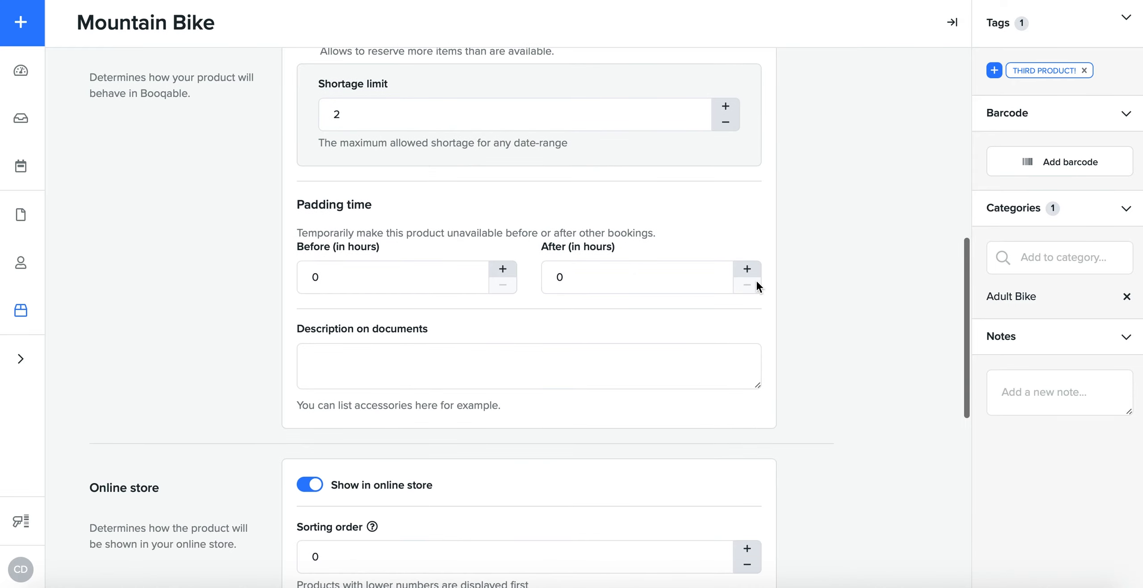
pyautogui.doubleClick(747, 269)
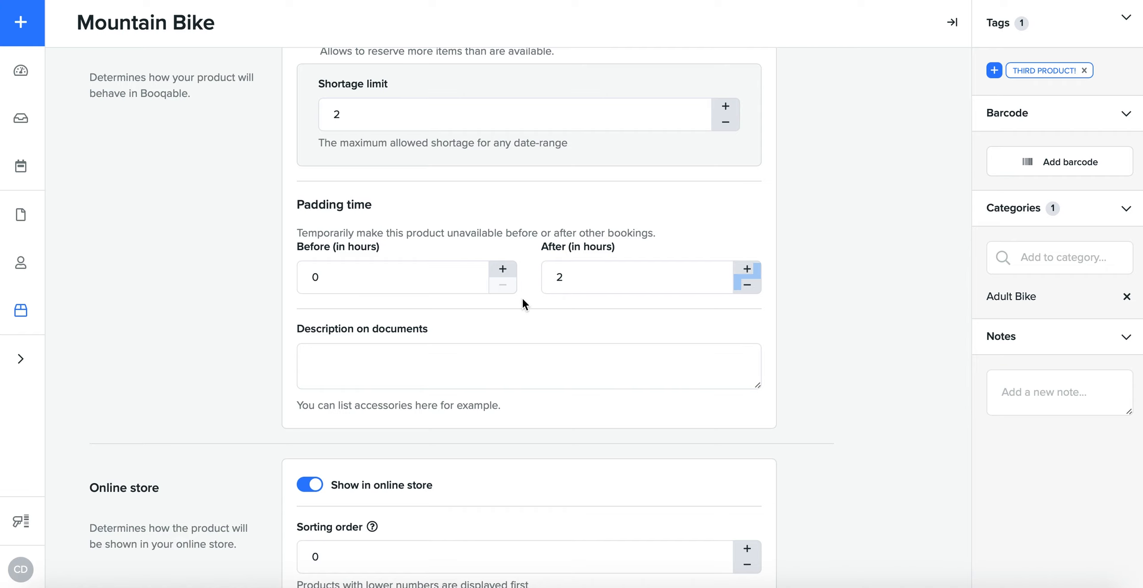
pyautogui.click(747, 269)
pyautogui.scroll(-1, 539, 318)
pyautogui.scroll(-3, 538, 312)
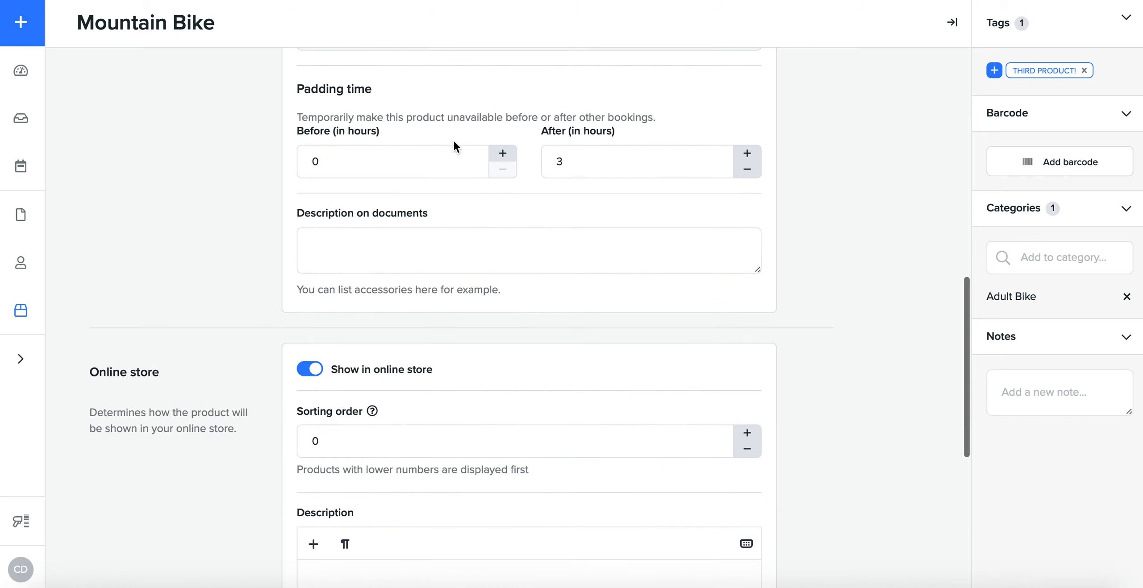
pyautogui.scroll(-1, 454, 147)
pyautogui.scroll(-3, 447, 283)
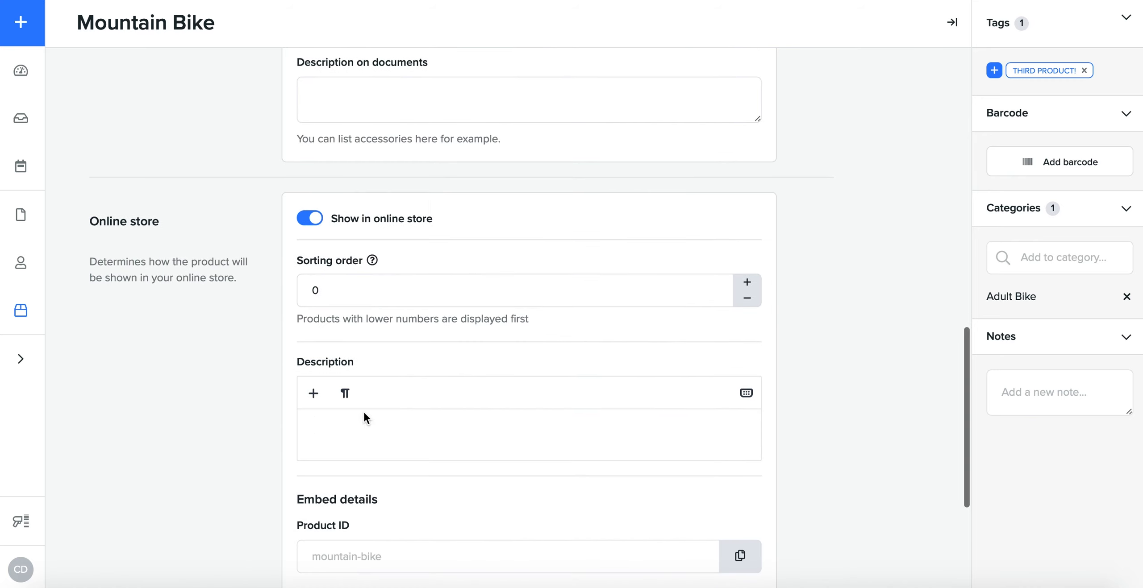
pyautogui.scroll(-6, 353, 416)
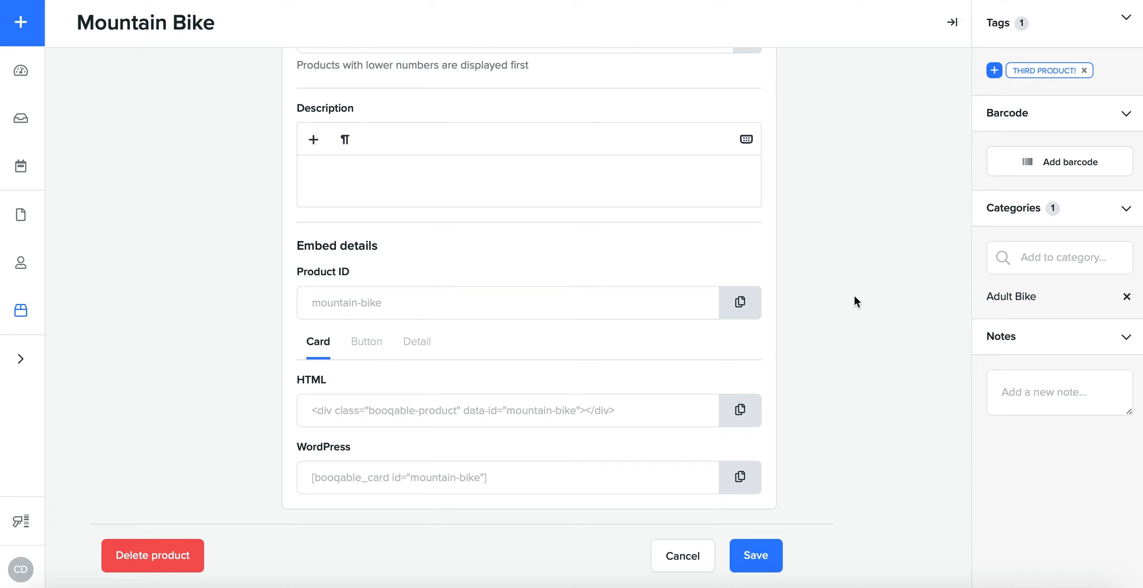
pyautogui.click(751, 554)
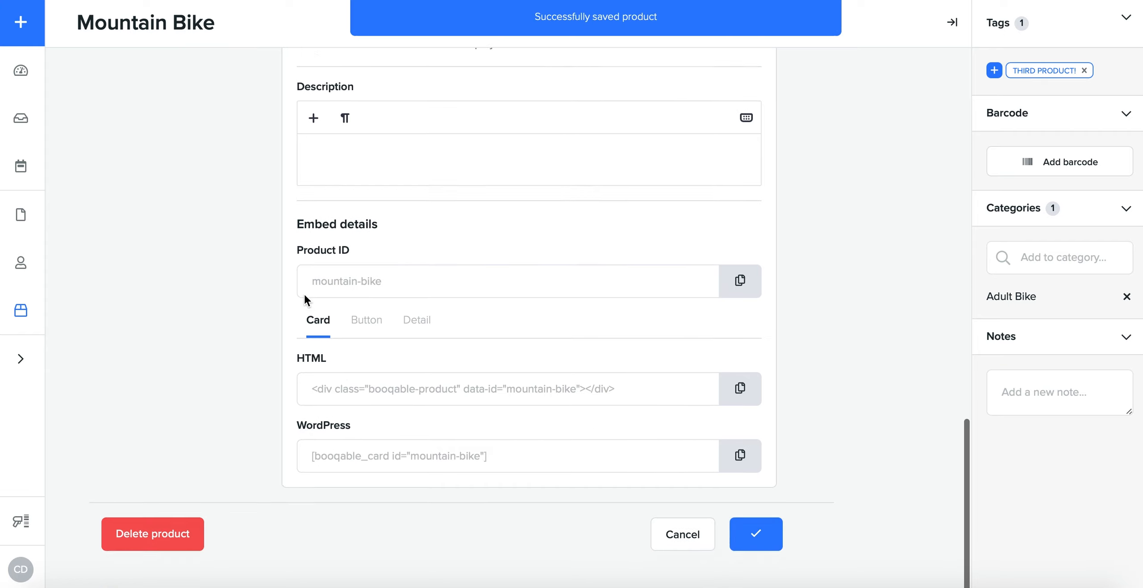
# Step: Check the product's history, and examine the categories, selectable rental period and opening hours in the online reservations settings
pyautogui.click(325, 85)
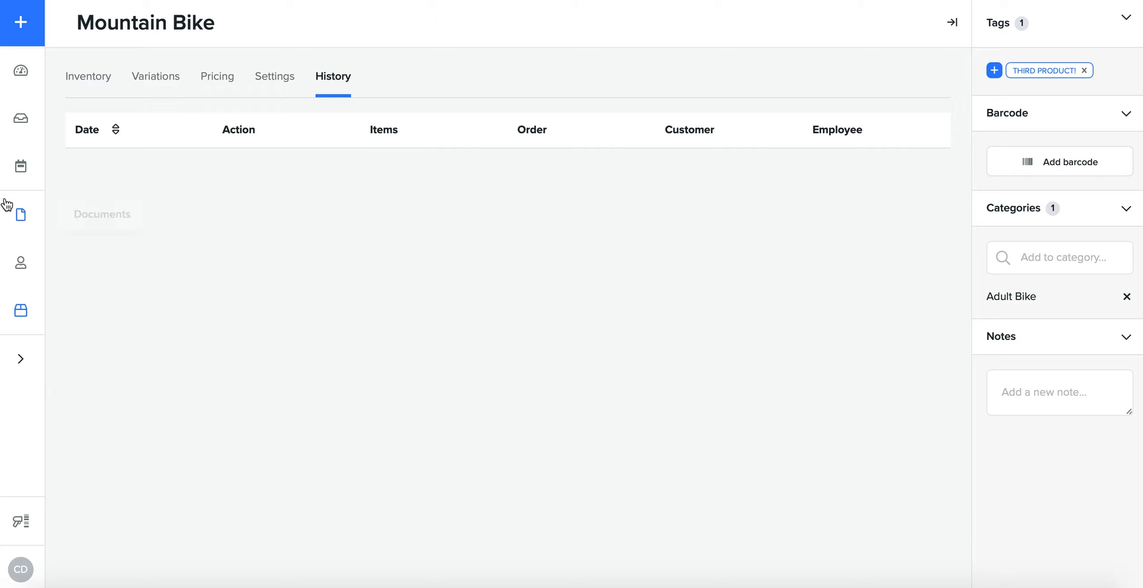
pyautogui.moveTo(22, 359)
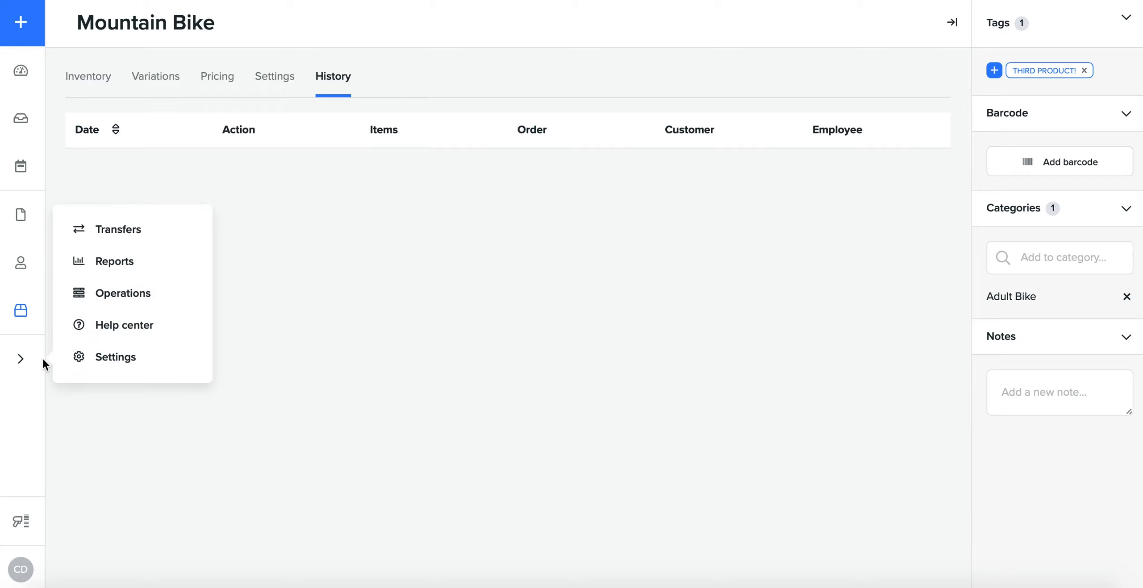
pyautogui.click(124, 360)
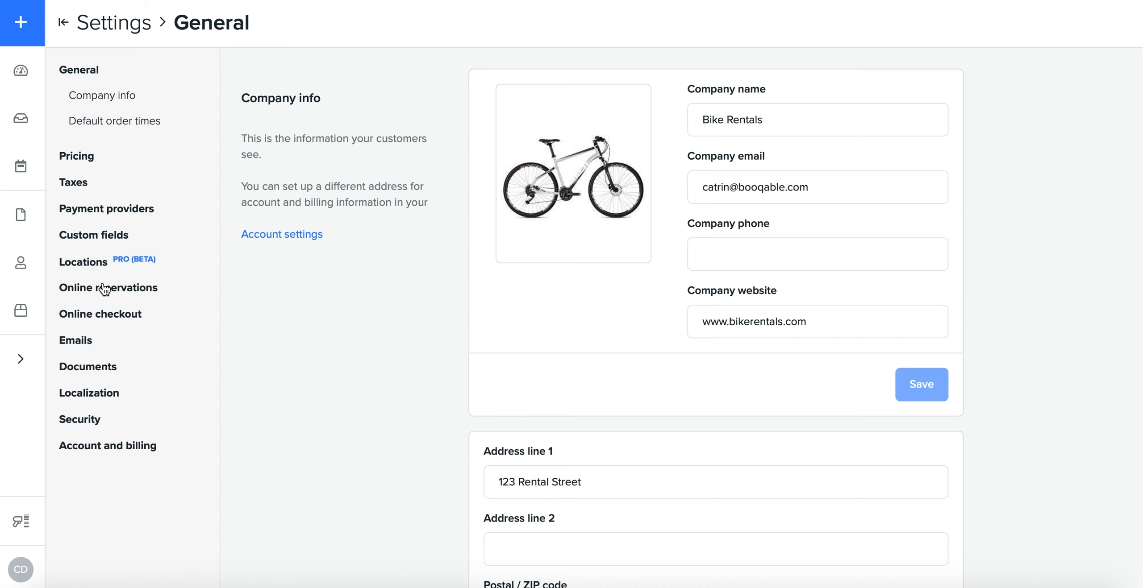
pyautogui.click(104, 288)
pyautogui.scroll(-4, 420, 322)
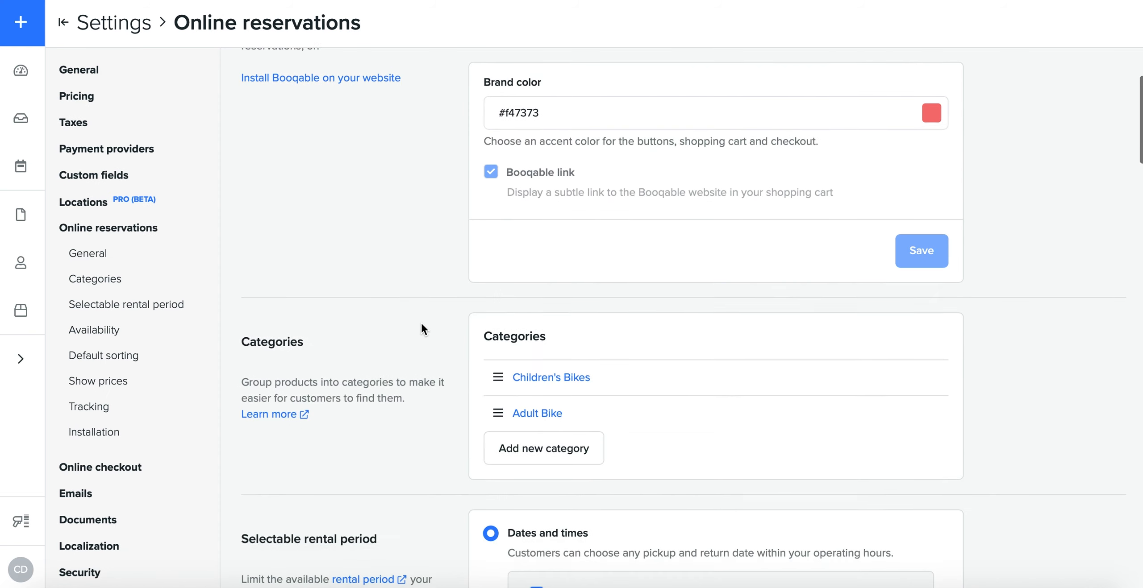
pyautogui.scroll(-5, 379, 325)
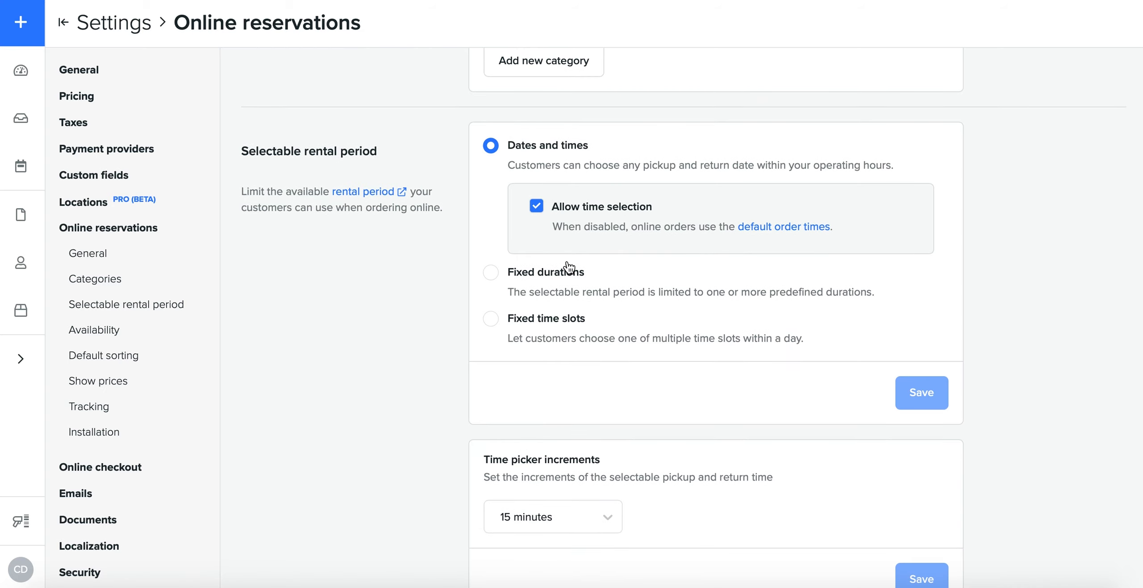
pyautogui.scroll(-6, 569, 329)
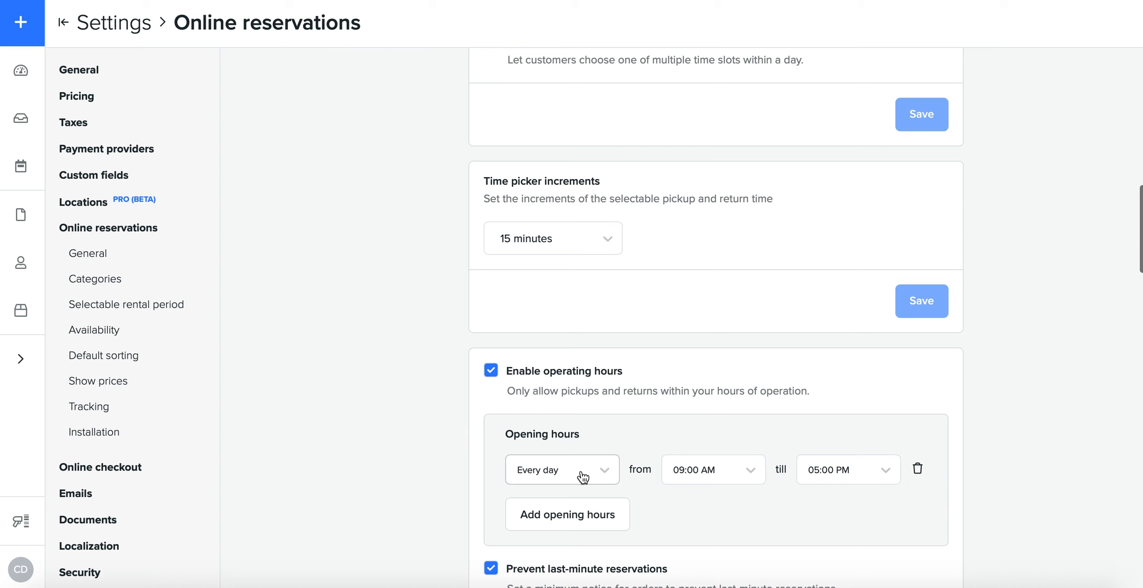
pyautogui.scroll(3, 679, 364)
pyautogui.scroll(5, 676, 355)
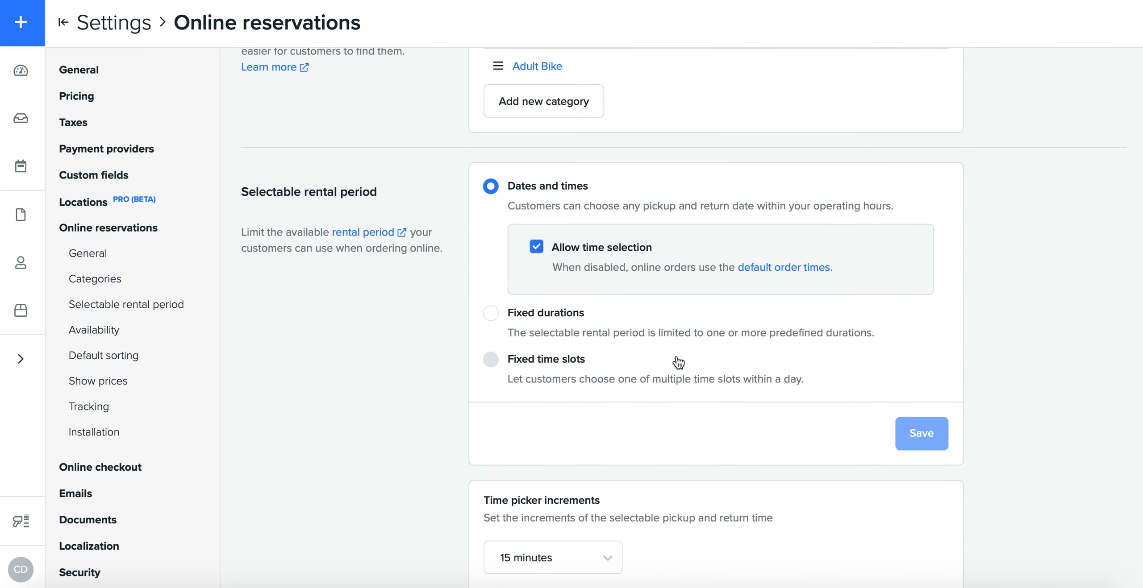
# Step: Try Fixed durations as the selectable rental period and examine the allowed durations
pyautogui.click(554, 320)
pyautogui.scroll(-3, 738, 424)
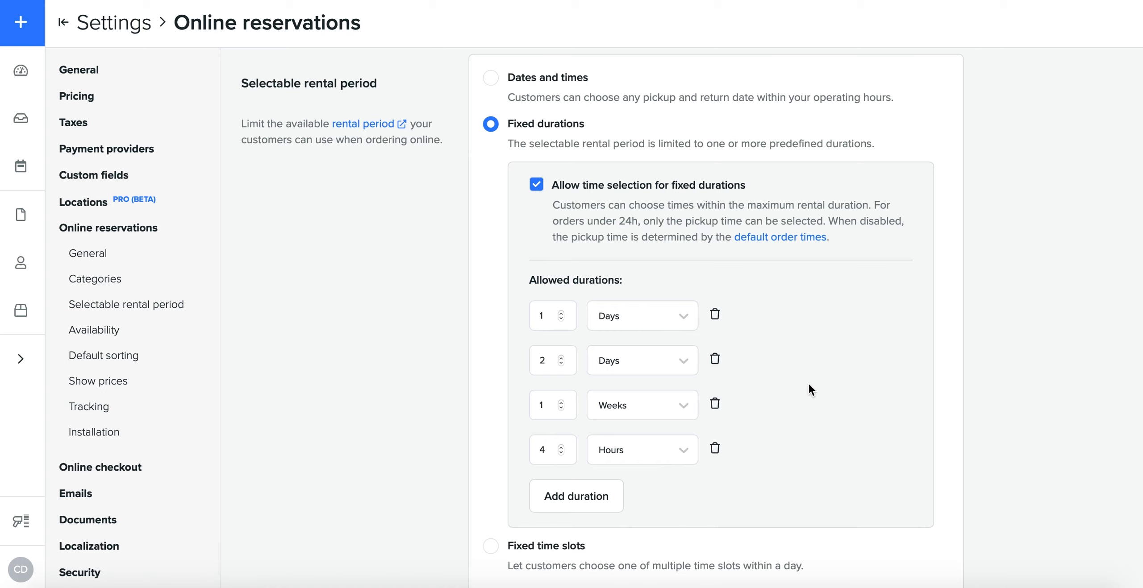
pyautogui.scroll(-3, 719, 283)
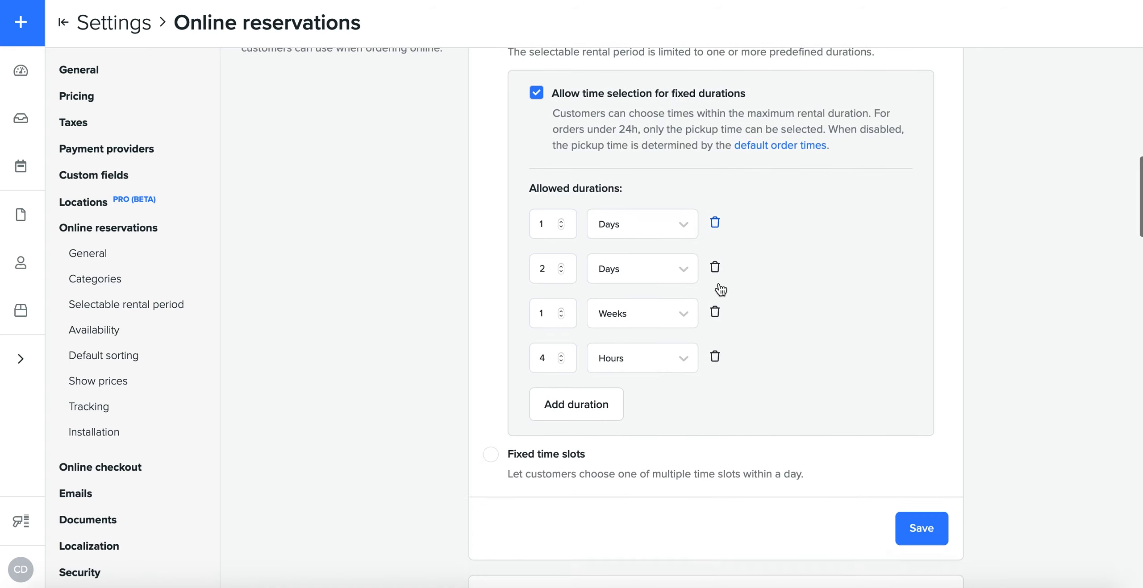
# Step: Select Fixed time slots as the selectable rental period and check the day choices of the second slot without changing them
pyautogui.click(489, 436)
pyautogui.scroll(-1, 625, 380)
pyautogui.scroll(4, 656, 364)
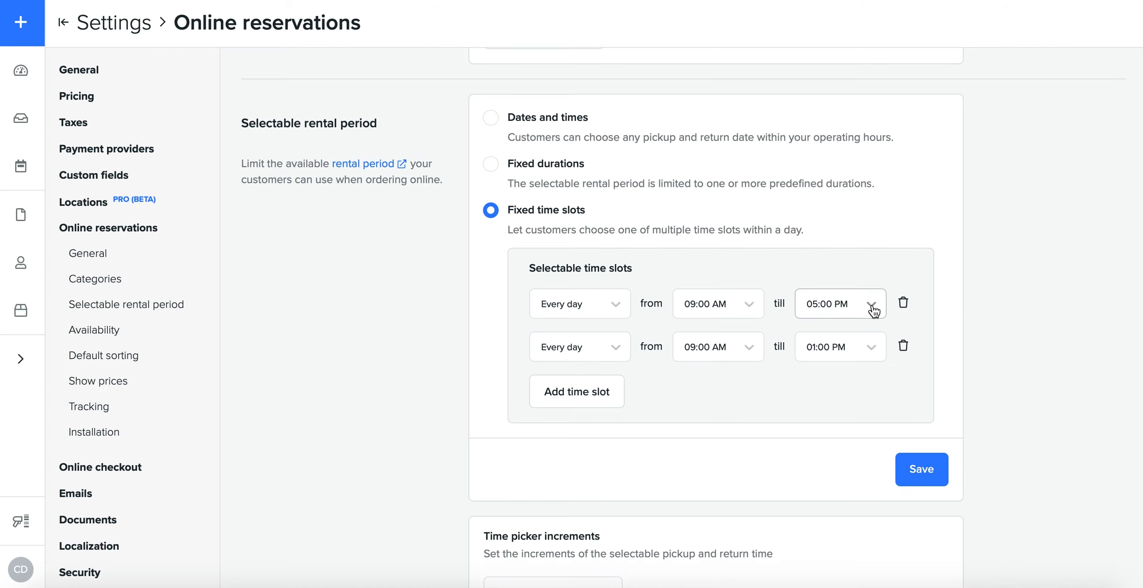
pyautogui.click(601, 352)
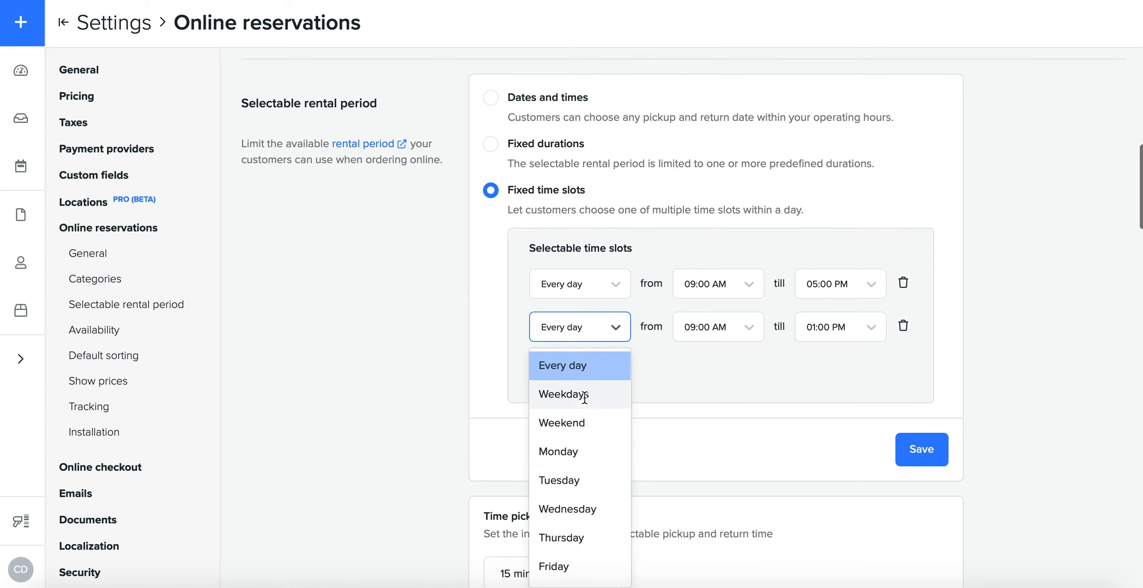
pyautogui.click(684, 392)
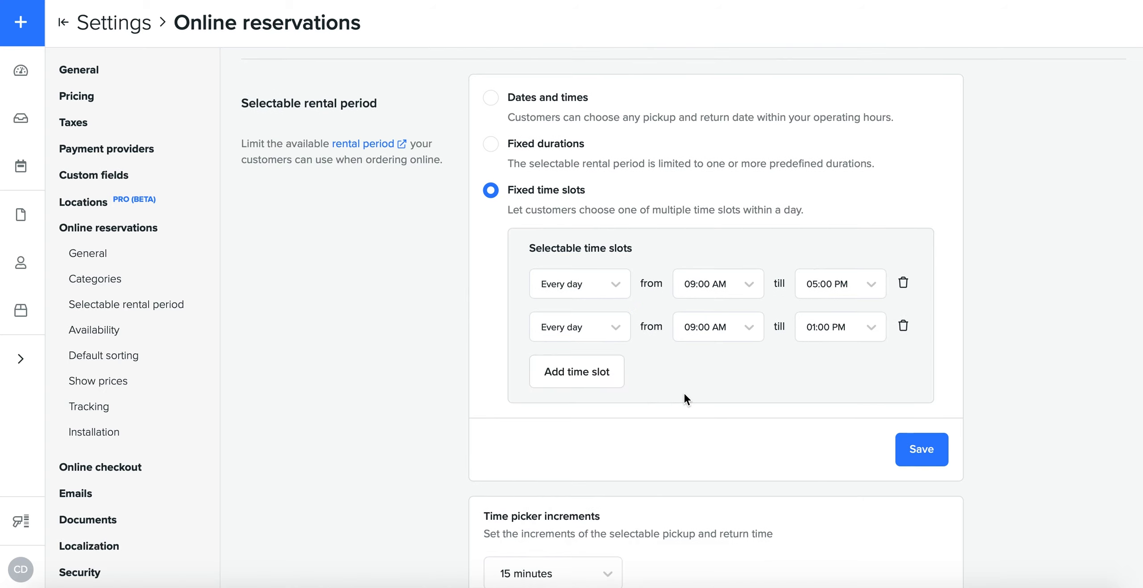
pyautogui.scroll(-3, 618, 369)
pyautogui.scroll(5, 617, 368)
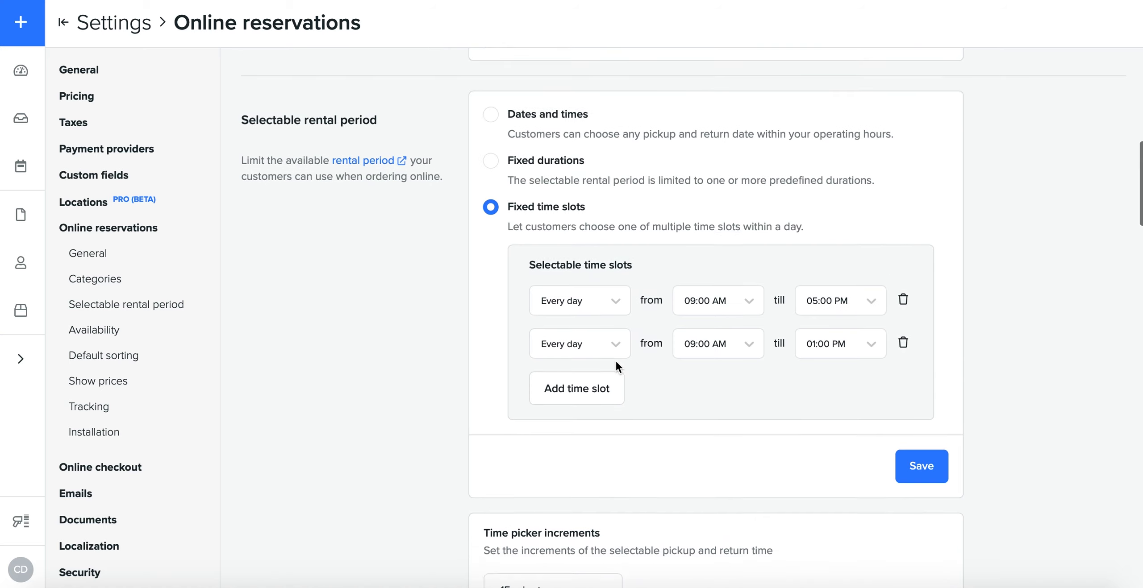
pyautogui.scroll(10, 618, 369)
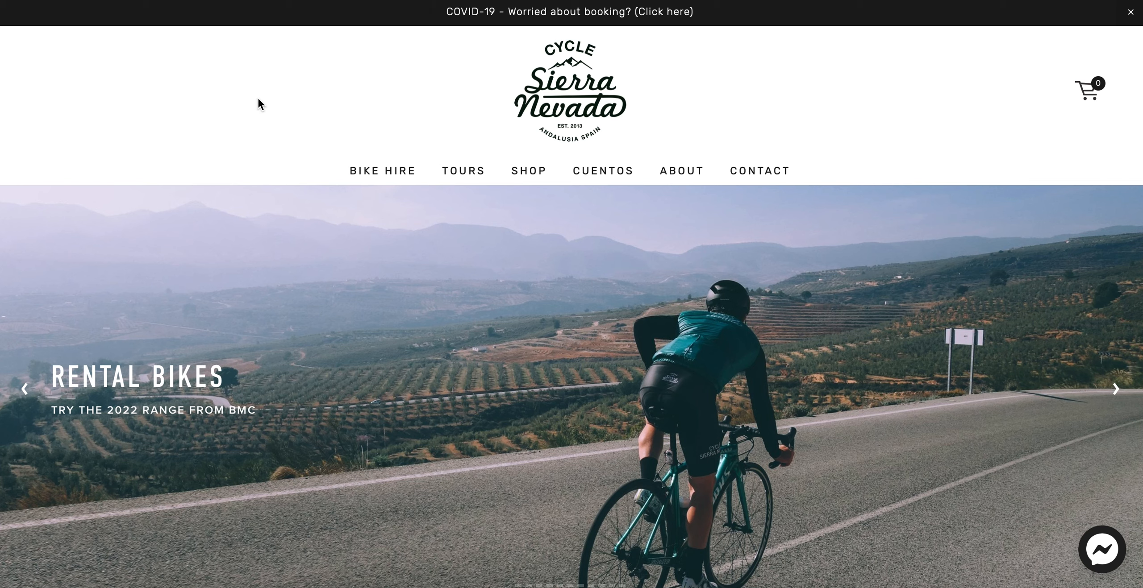
# Step: Look over the Cycle Sierra Nevada home page and open its bike hire page
pyautogui.scroll(-1, 508, 377)
pyautogui.scroll(1, 507, 377)
pyautogui.click(367, 171)
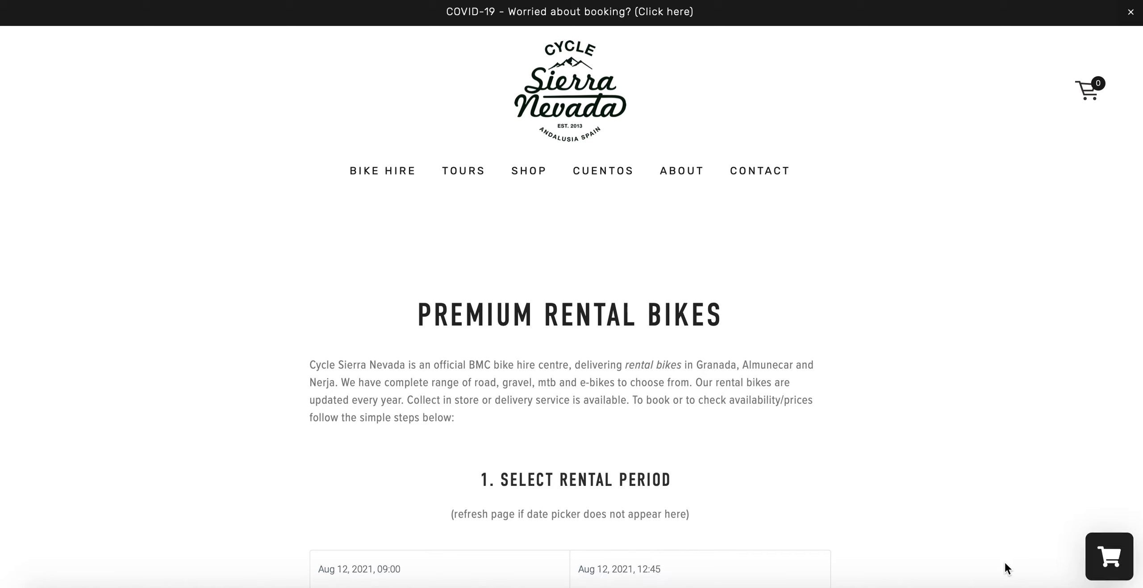
pyautogui.moveTo(1111, 553)
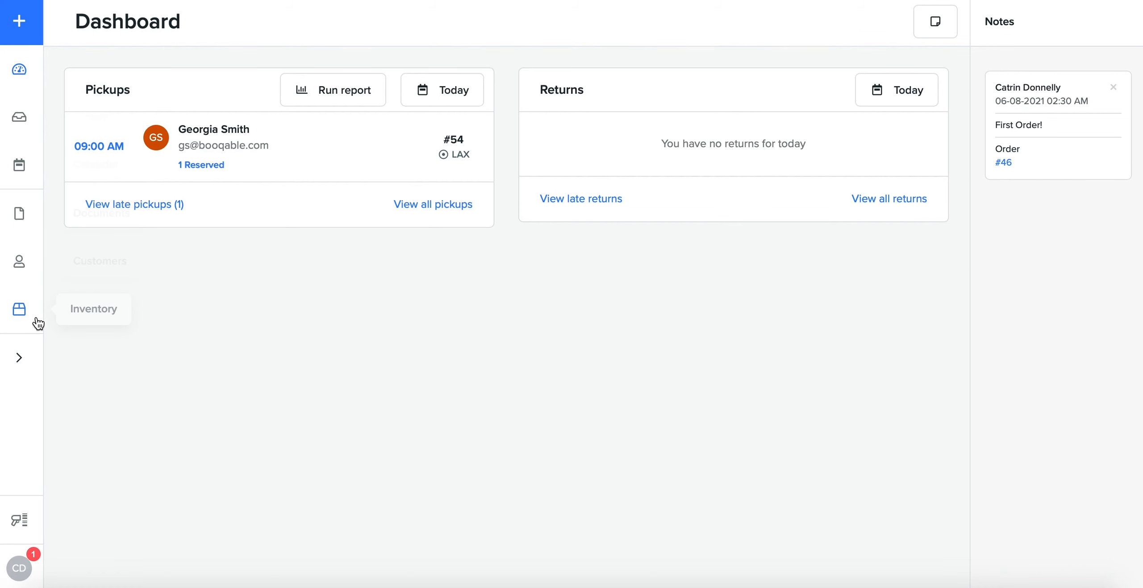
# Step: Switch to Booqable, open the online reservations settings and examine the options for installing Booqable on a website
pyautogui.click(33, 358)
pyautogui.click(115, 357)
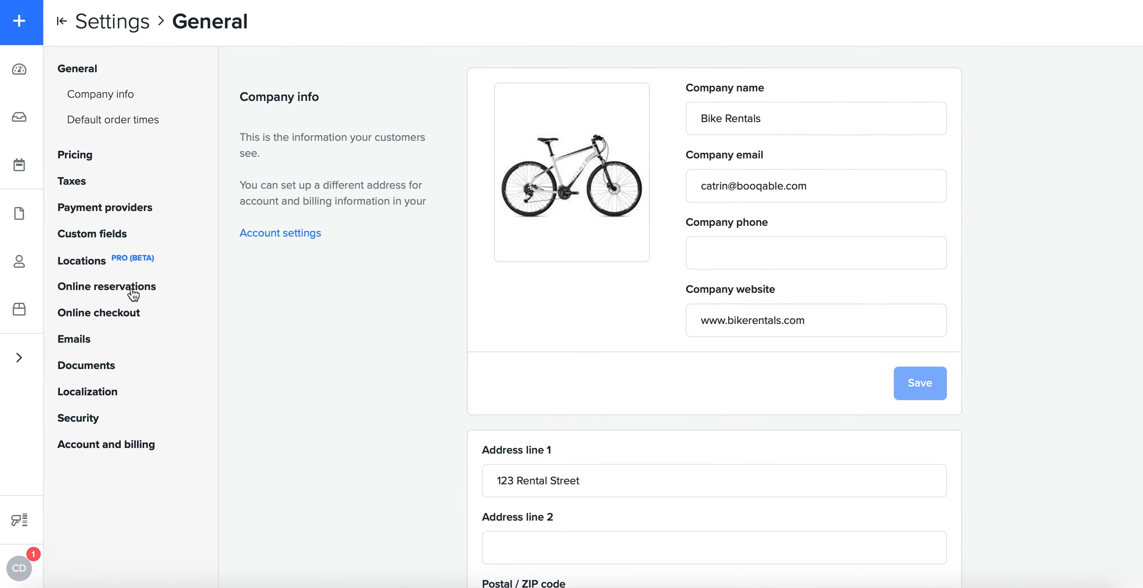
pyautogui.click(129, 288)
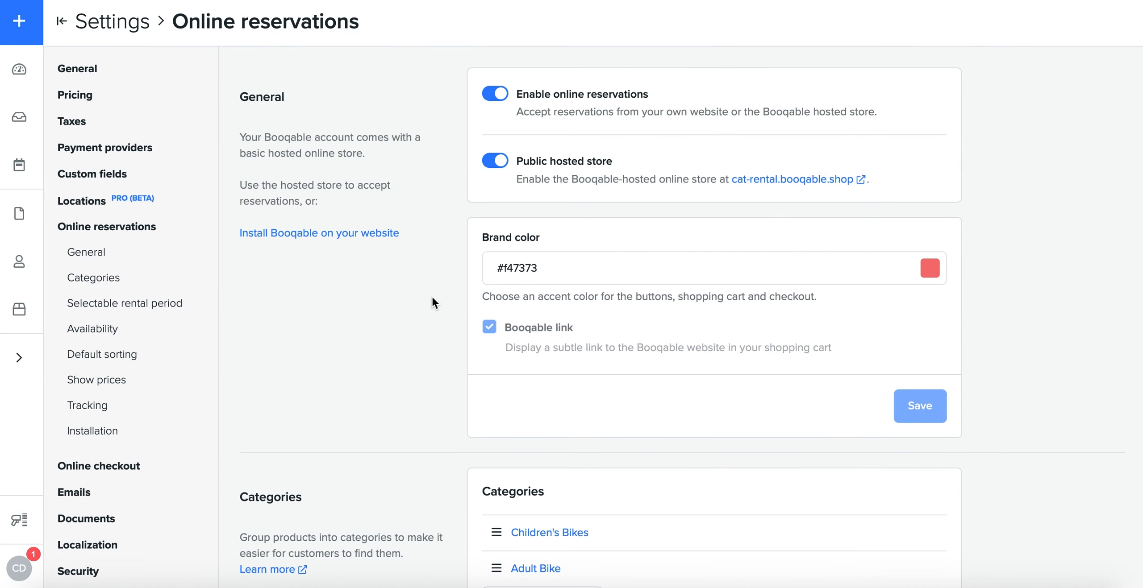
pyautogui.scroll(-4, 432, 295)
pyautogui.click(161, 303)
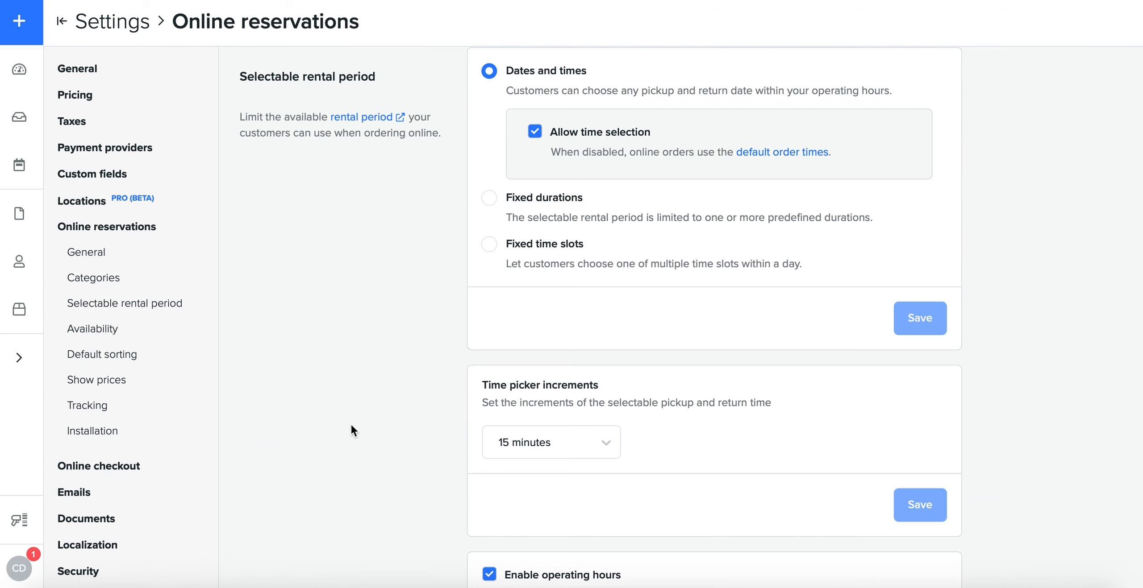
pyautogui.scroll(-10, 350, 423)
pyautogui.scroll(-10, 351, 423)
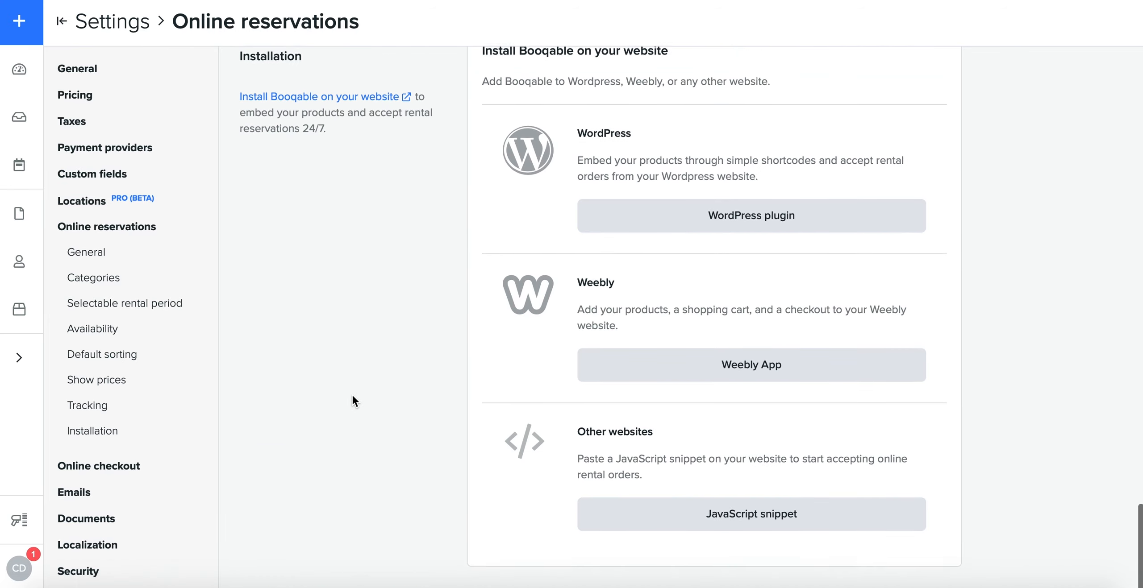
pyautogui.scroll(1, 331, 172)
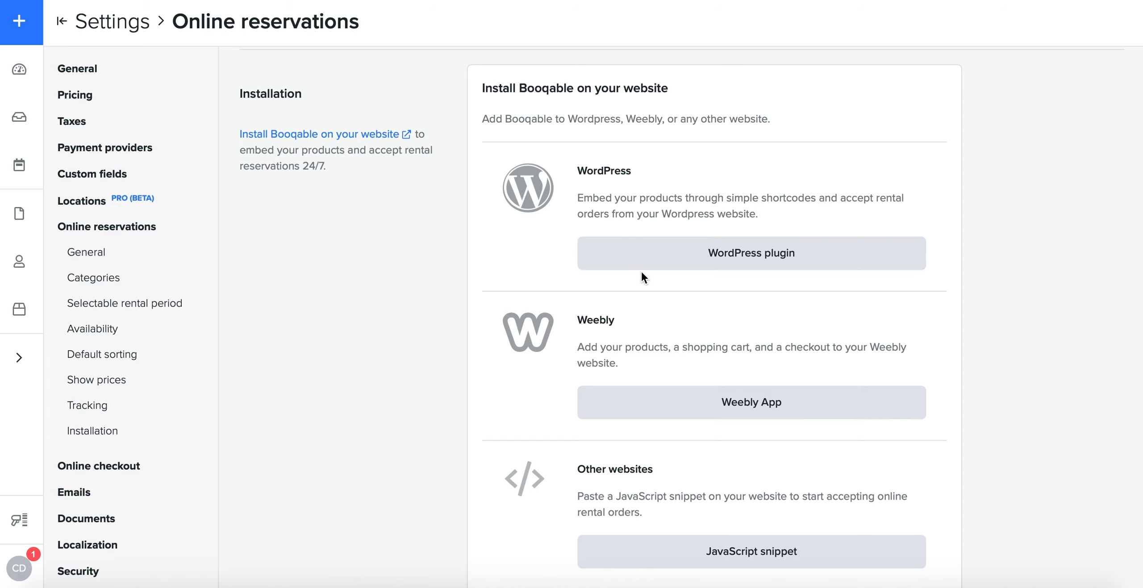
# Step: Open the WordPress plugin installation instructions and examine the shortcodes for adding elements to the website
pyautogui.click(698, 242)
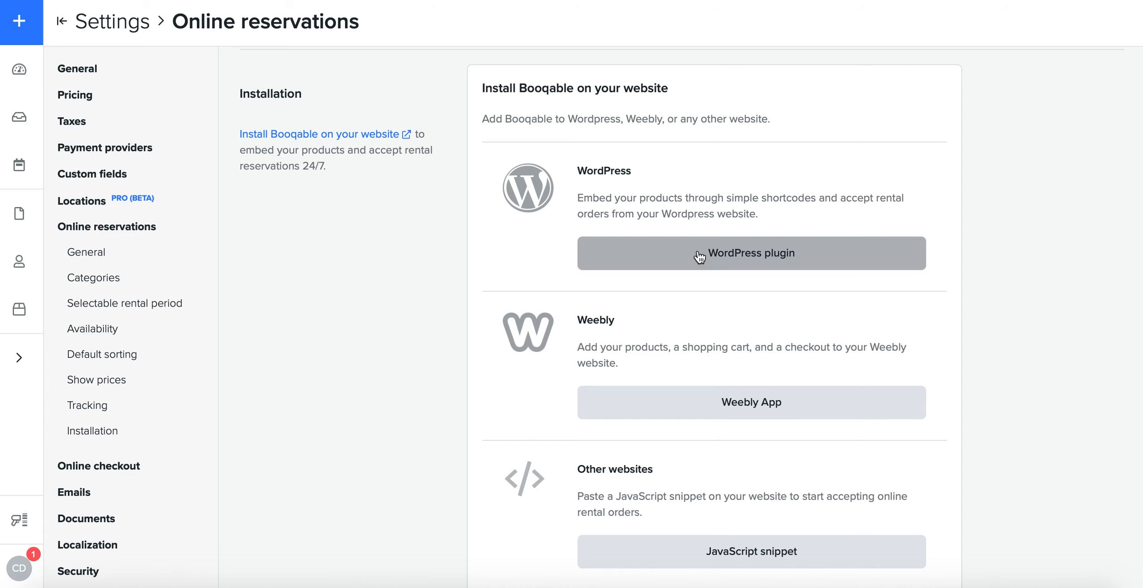
pyautogui.scroll(-3, 606, 303)
pyautogui.scroll(3, 605, 302)
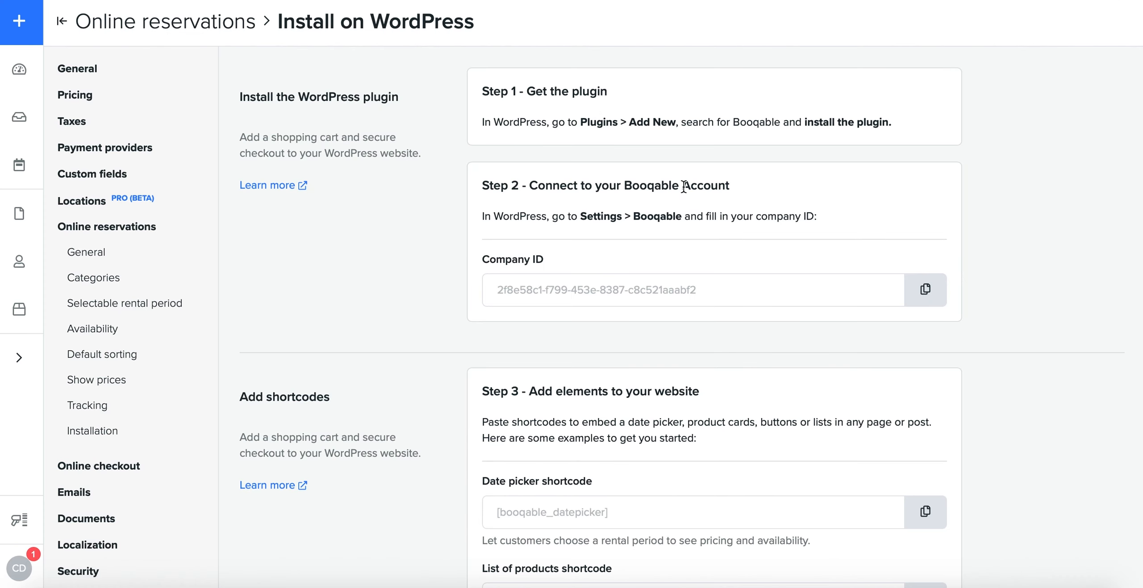
pyautogui.scroll(-3, 613, 251)
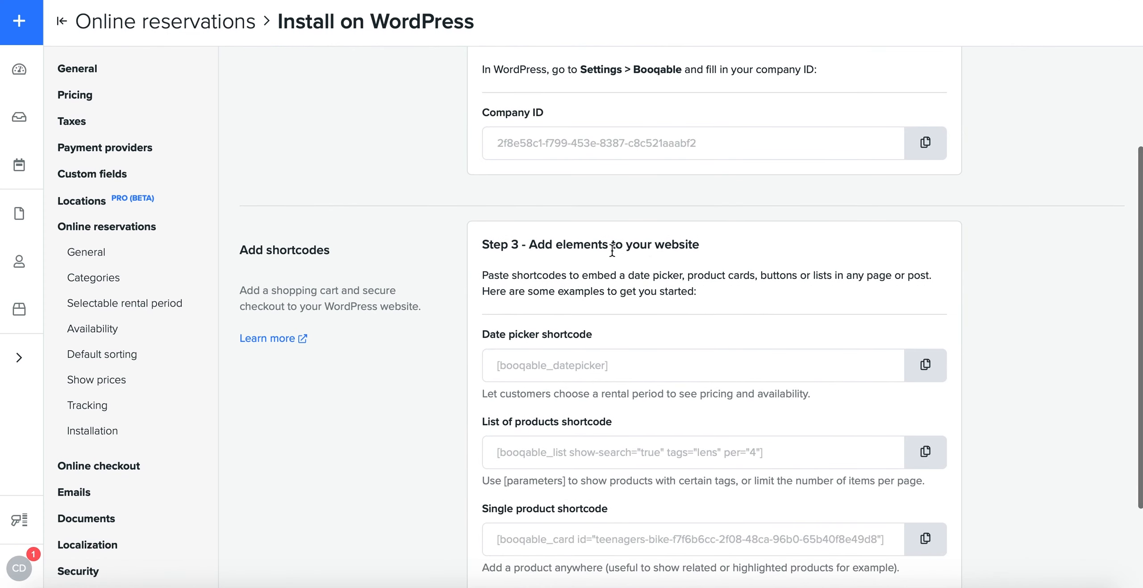
pyautogui.scroll(-1, 659, 263)
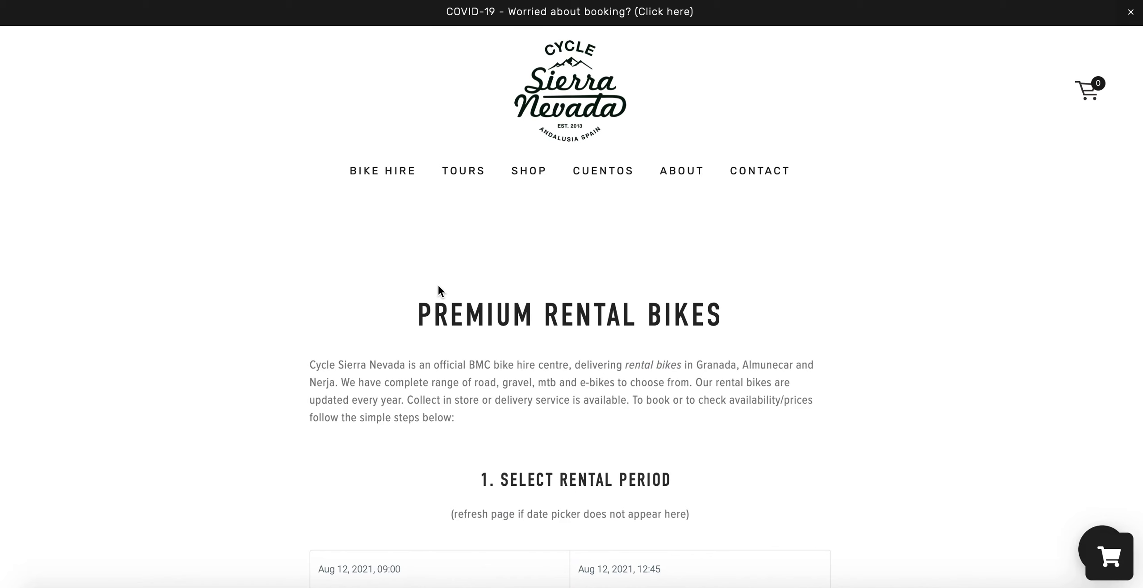
pyautogui.scroll(-3, 559, 408)
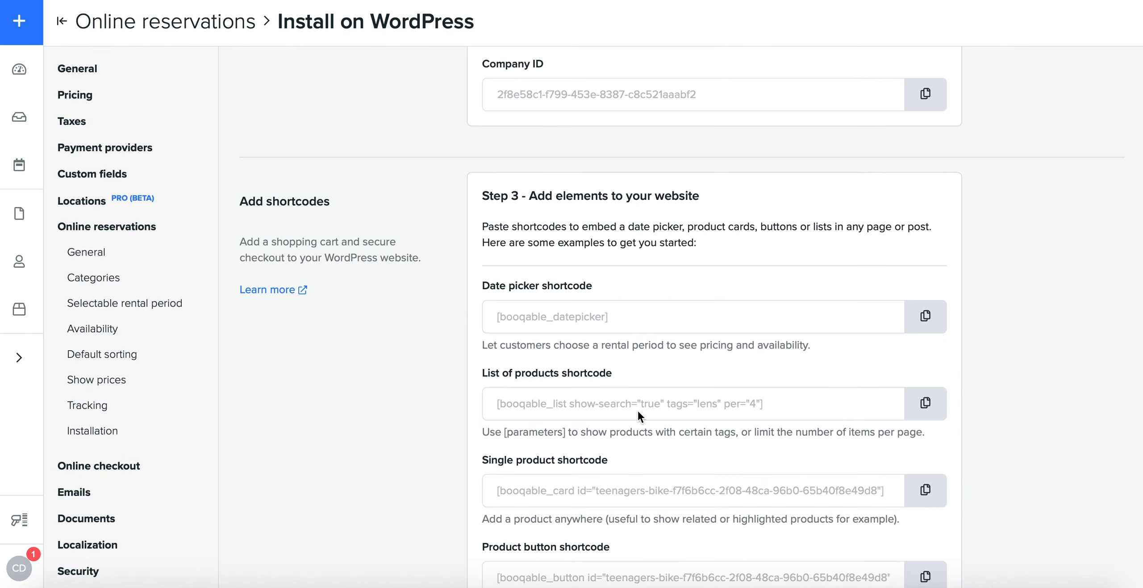
pyautogui.scroll(-2, 633, 426)
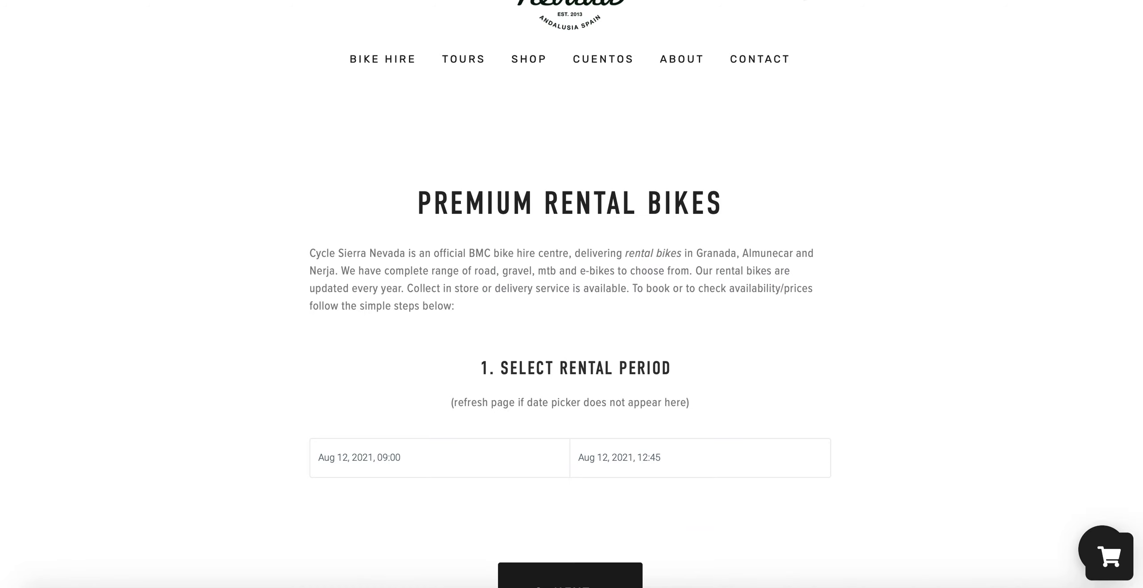
# Step: Switch to the Cycle Sierra Nevada bike hire page, continue past the rental period and examine the bike list and its categories
pyautogui.scroll(-3, 630, 263)
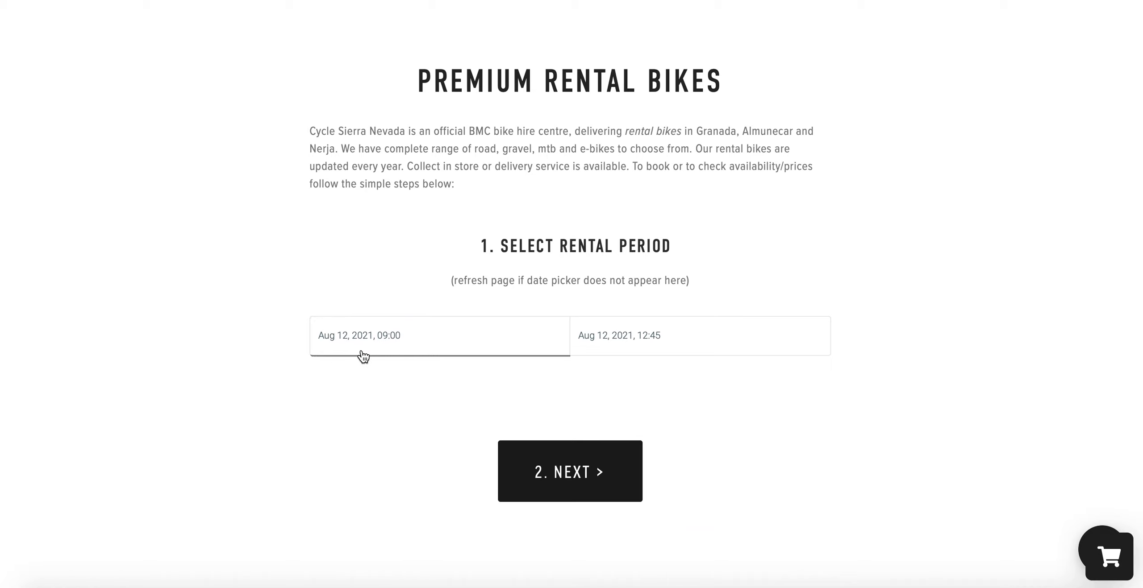
pyautogui.click(582, 455)
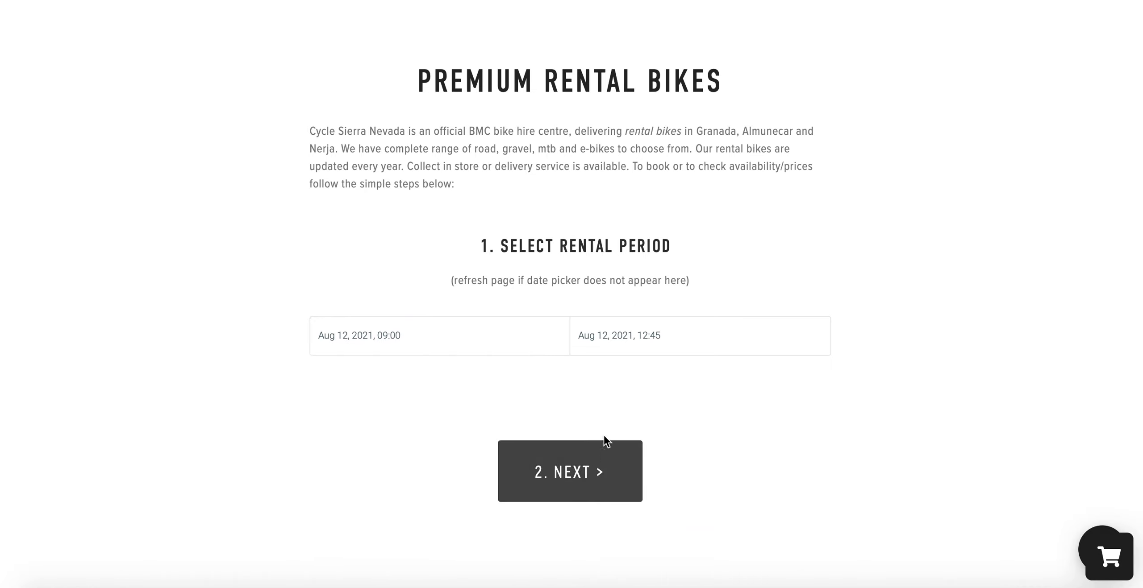
pyautogui.scroll(-3, 739, 270)
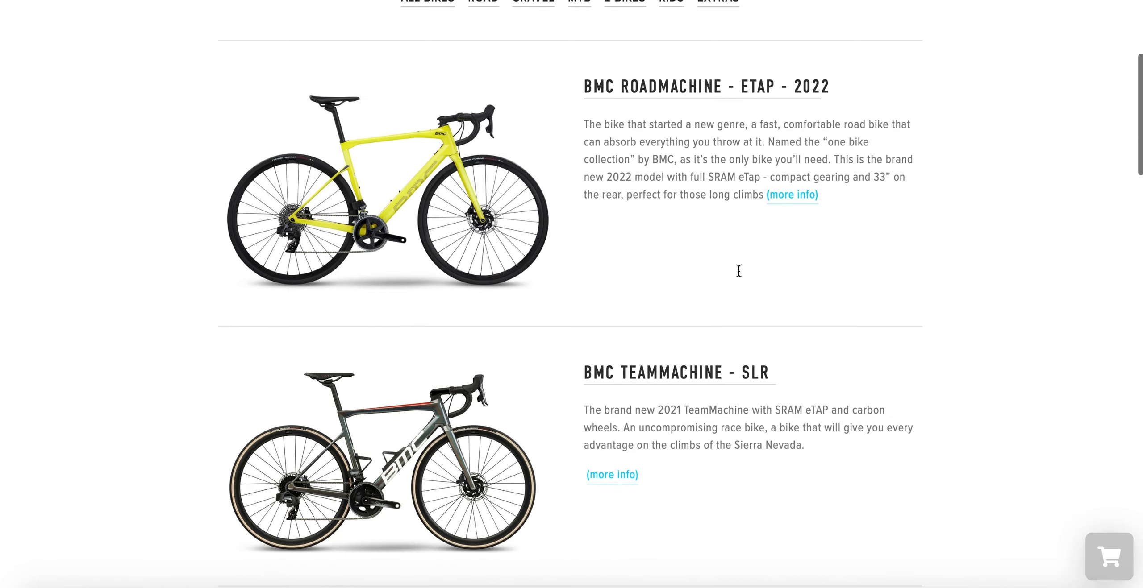
pyautogui.scroll(4, 738, 270)
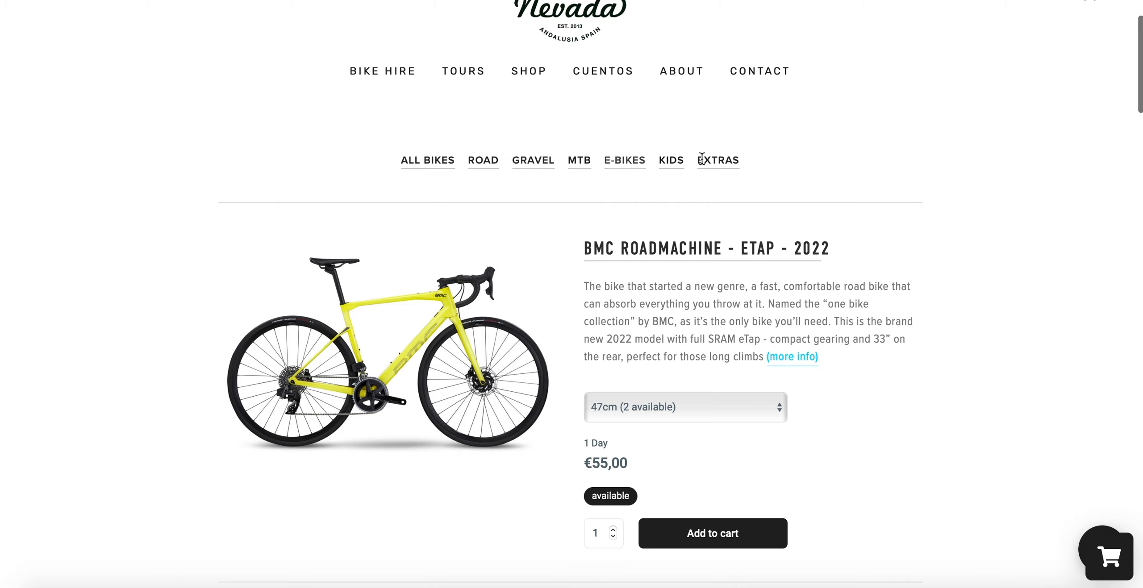
pyautogui.moveTo(781, 164); pyautogui.dragTo(401, 159)
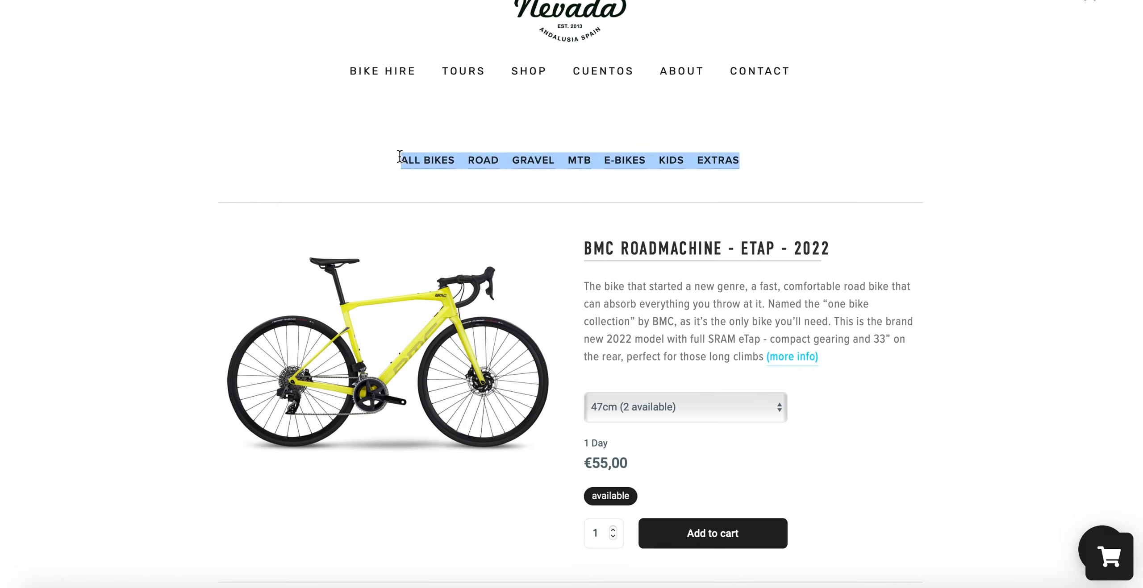
pyautogui.click(843, 199)
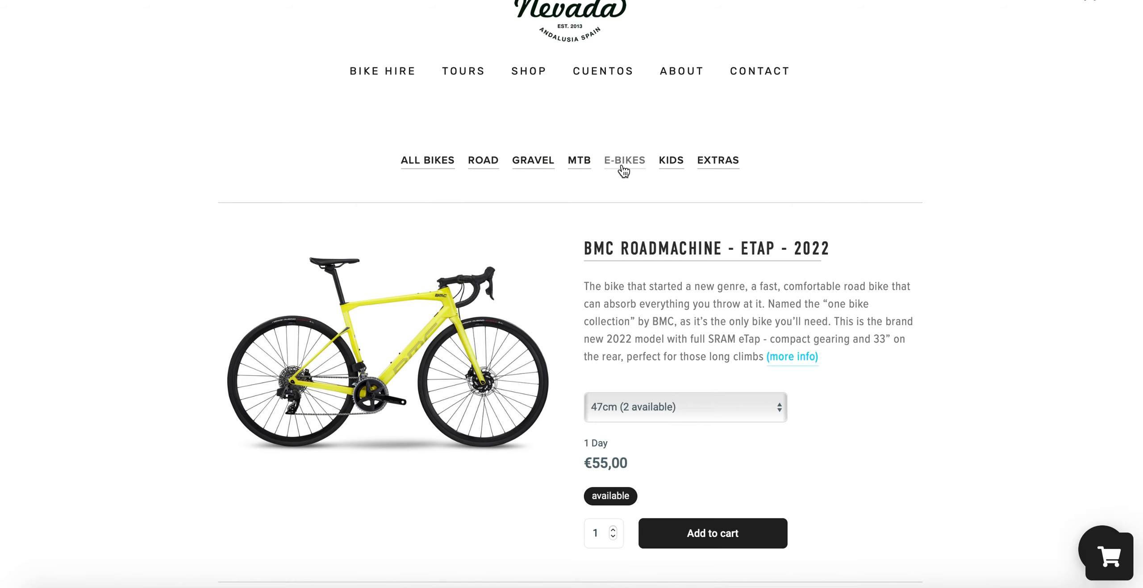
# Step: Check the frame sizes of the BMC Roadmachine eTap 2022 and add one 47cm bike to the cart
pyautogui.scroll(-3, 666, 339)
pyautogui.click(624, 304)
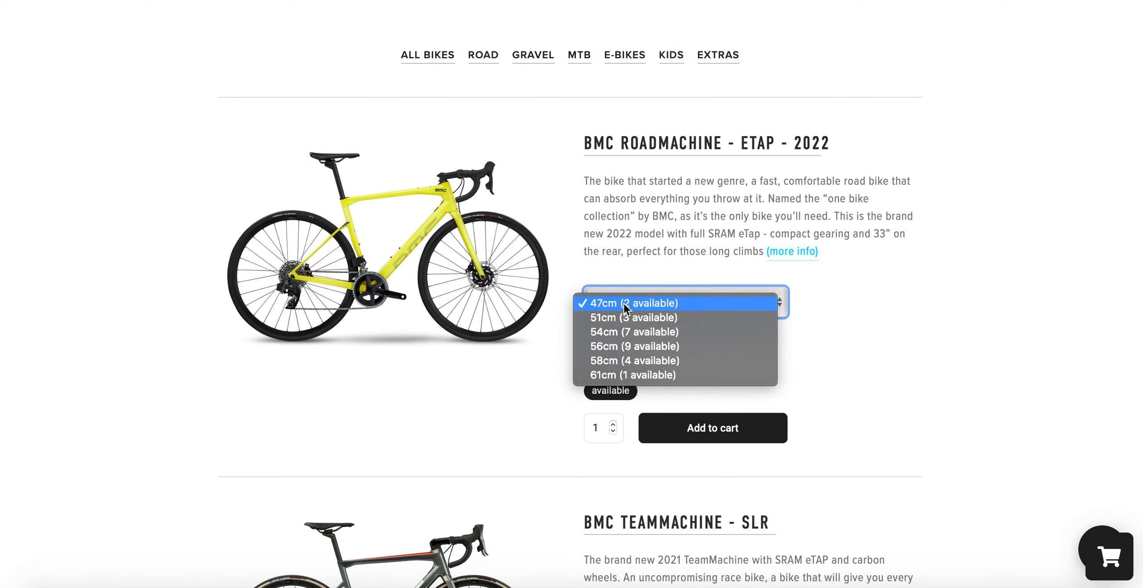
pyautogui.click(610, 302)
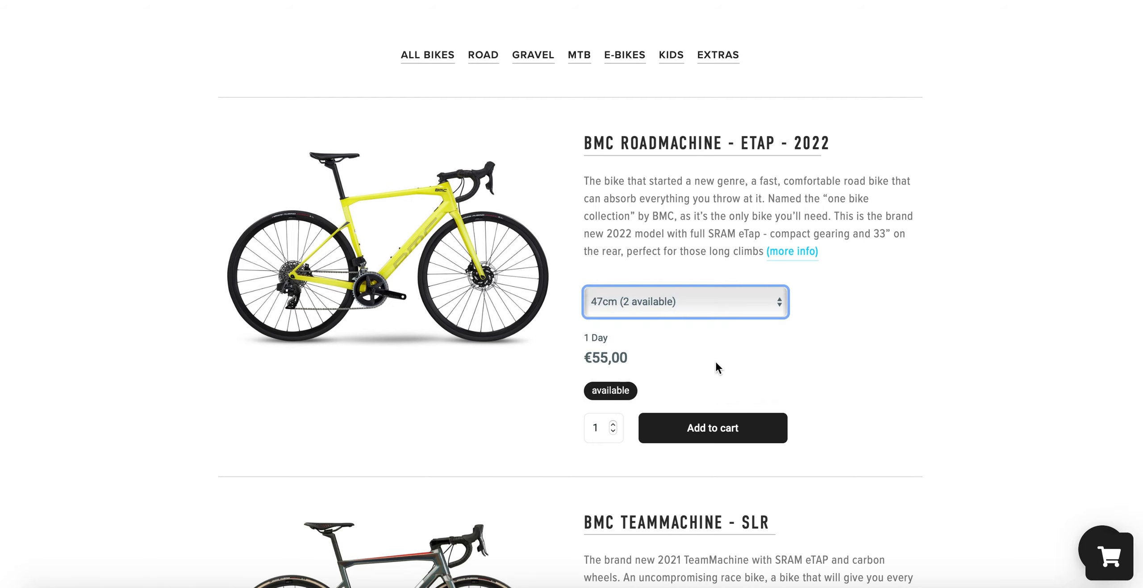
pyautogui.click(613, 425)
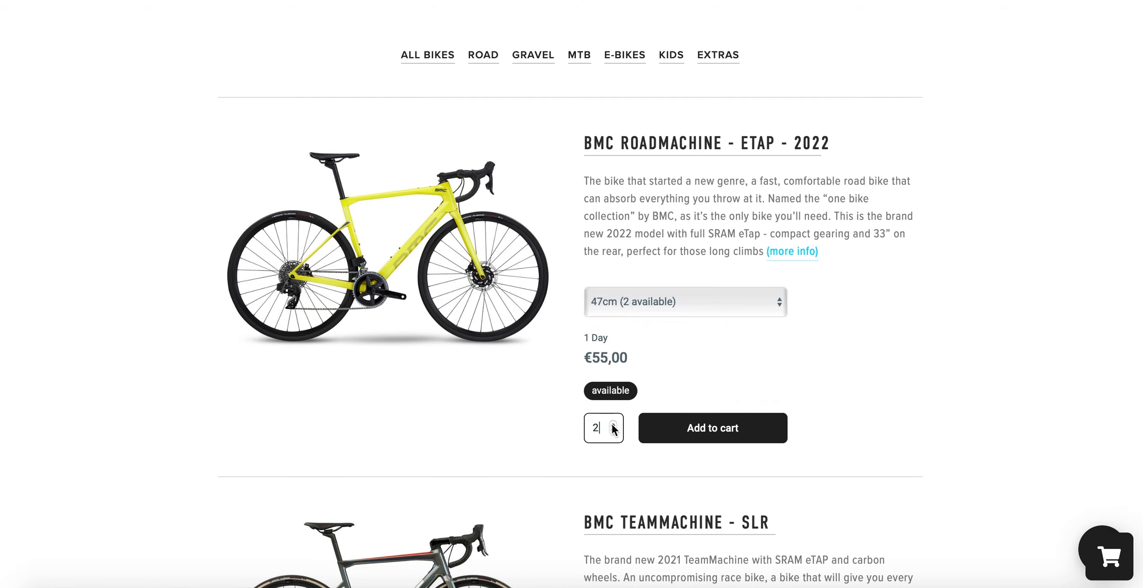
pyautogui.click(613, 432)
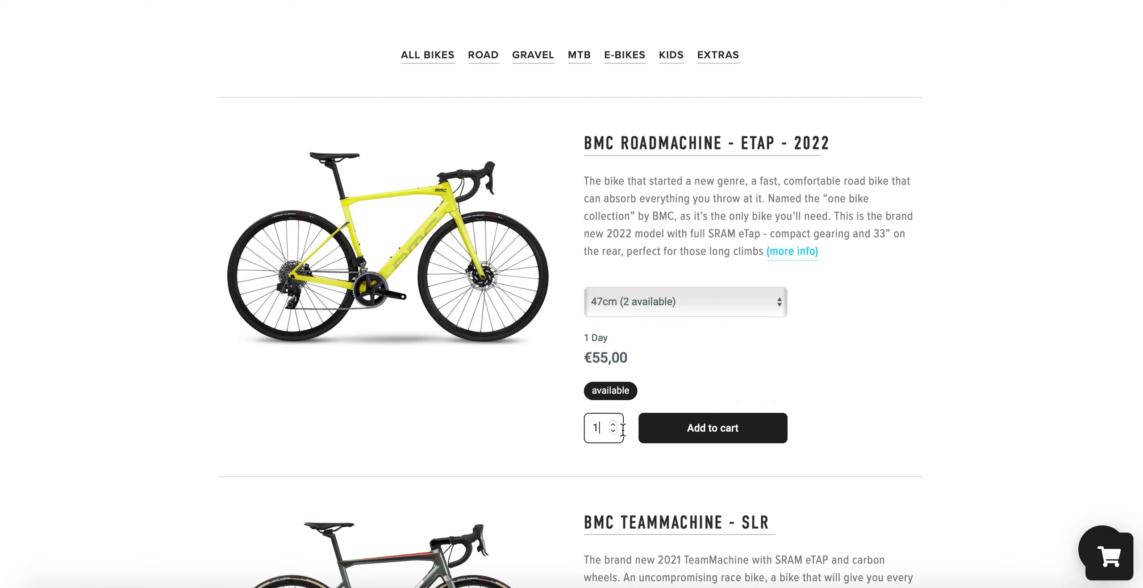
pyautogui.click(714, 429)
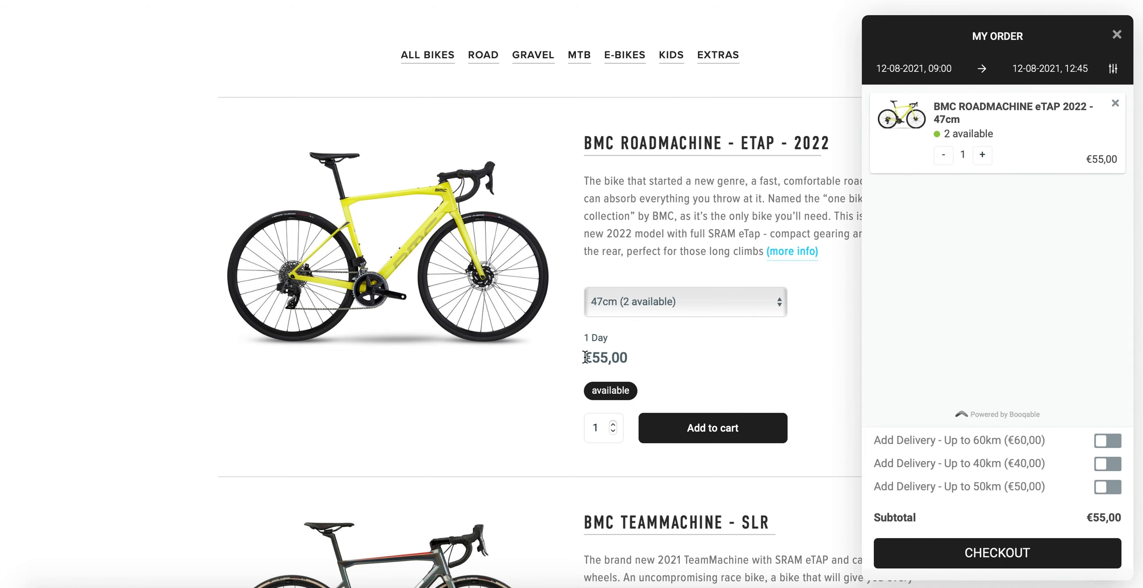
# Step: Review the delivery options in the order and add delivery up to 40km
pyautogui.moveTo(874, 440); pyautogui.dragTo(1044, 488)
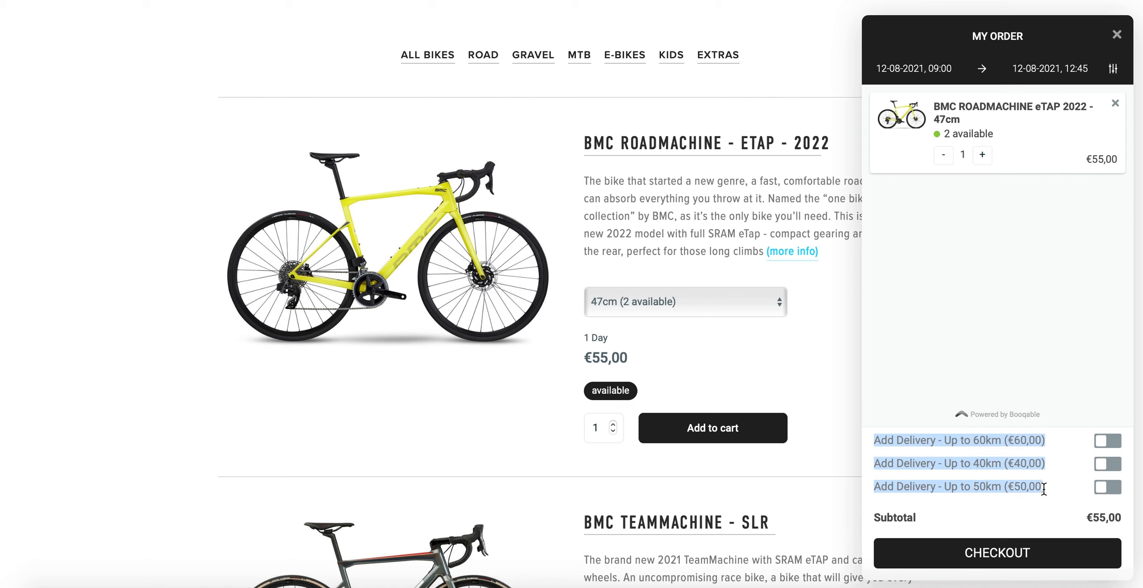
pyautogui.click(1044, 489)
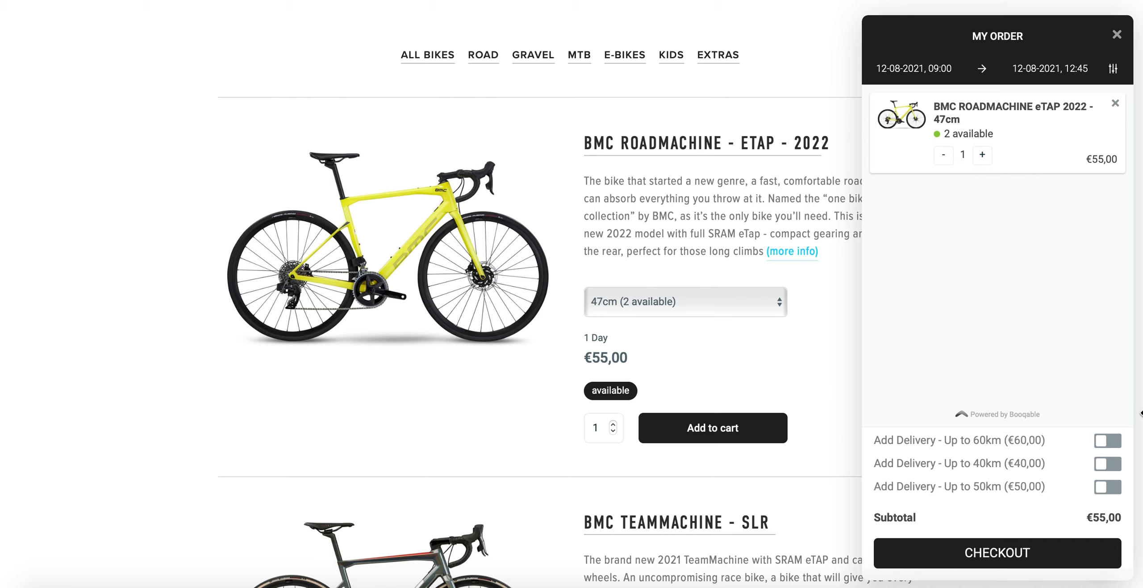
pyautogui.click(1111, 467)
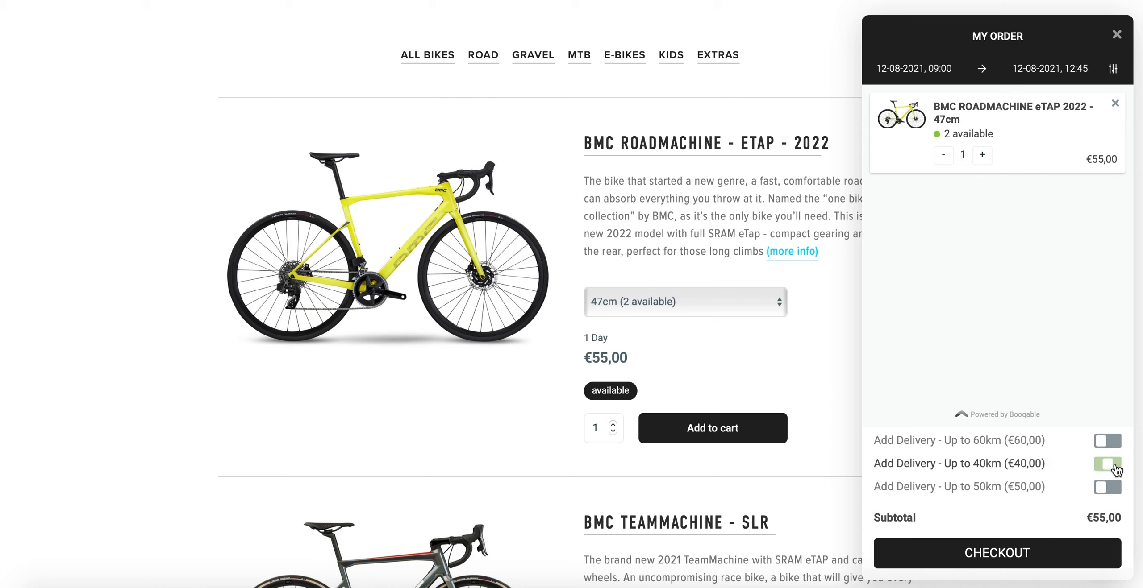
# Step: Proceed to checkout and continue as a guest without signing in
pyautogui.click(1040, 553)
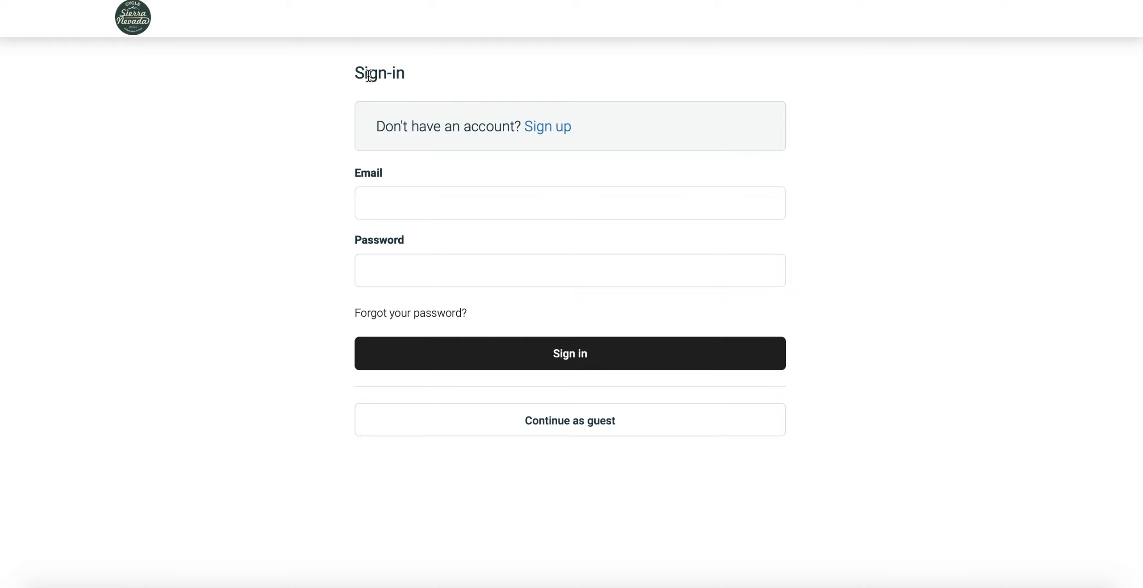
pyautogui.moveTo(354, 73); pyautogui.dragTo(420, 83)
pyautogui.click(375, 42)
pyautogui.click(495, 408)
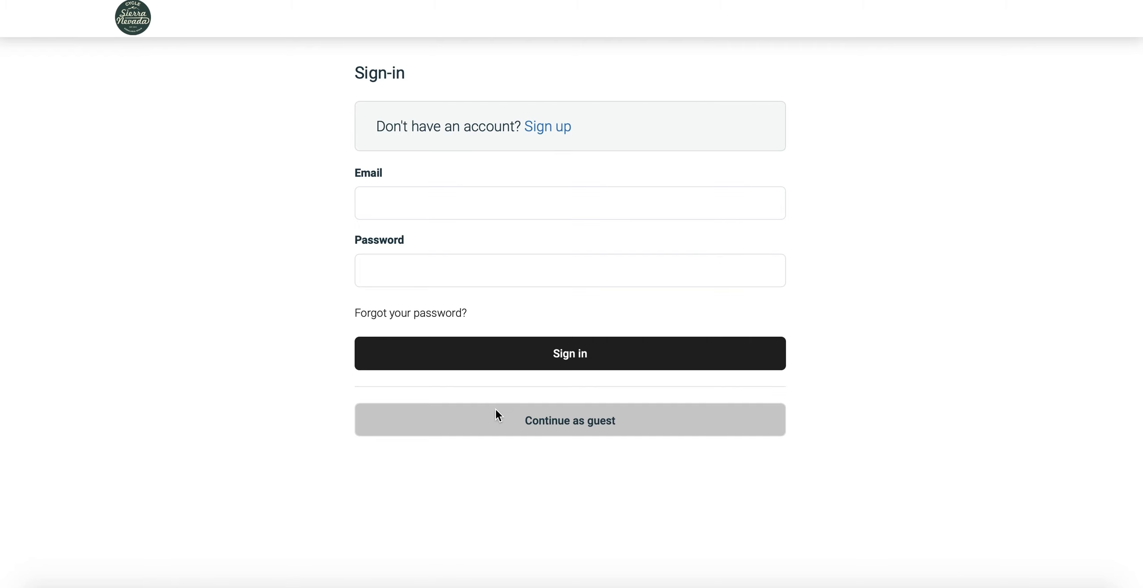
# Step: Examine the guest checkout form and the order summary, including the tax, the total and the amount due now
pyautogui.scroll(-3, 381, 207)
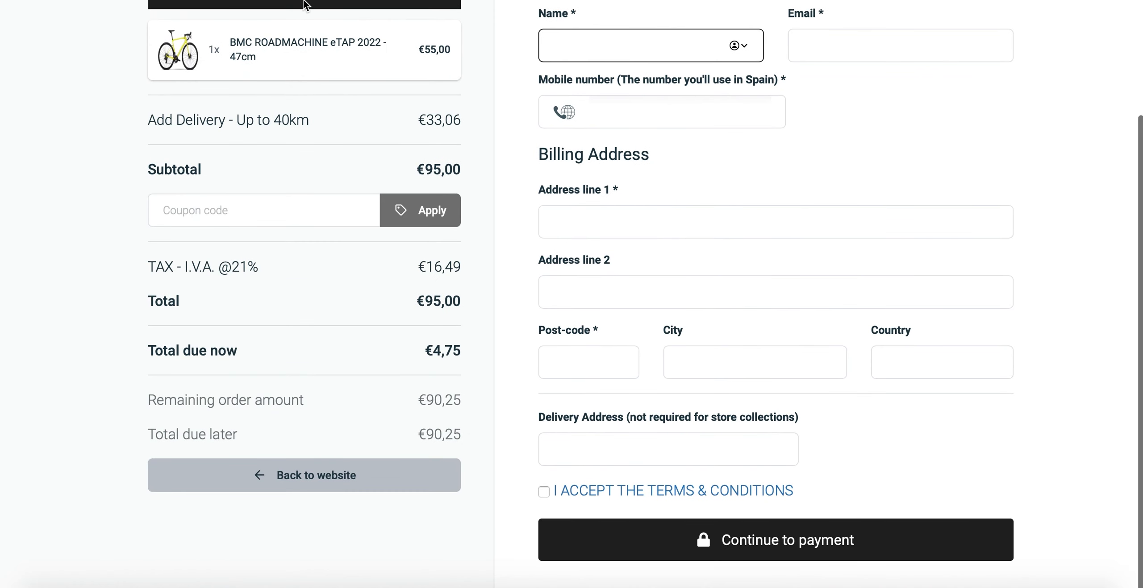
pyautogui.scroll(3, 238, 419)
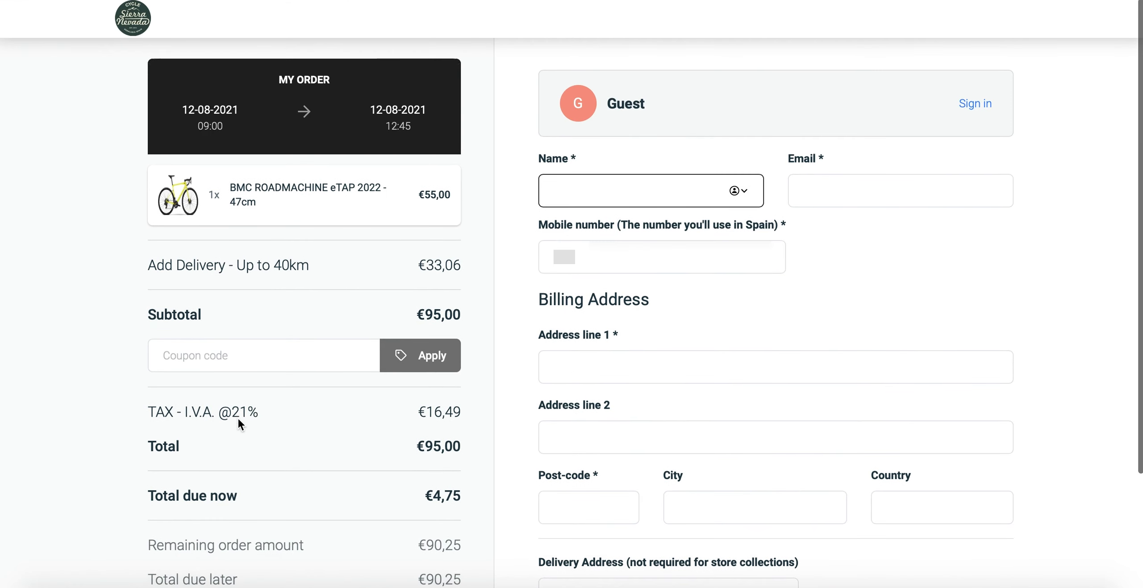
pyautogui.scroll(-3, 237, 417)
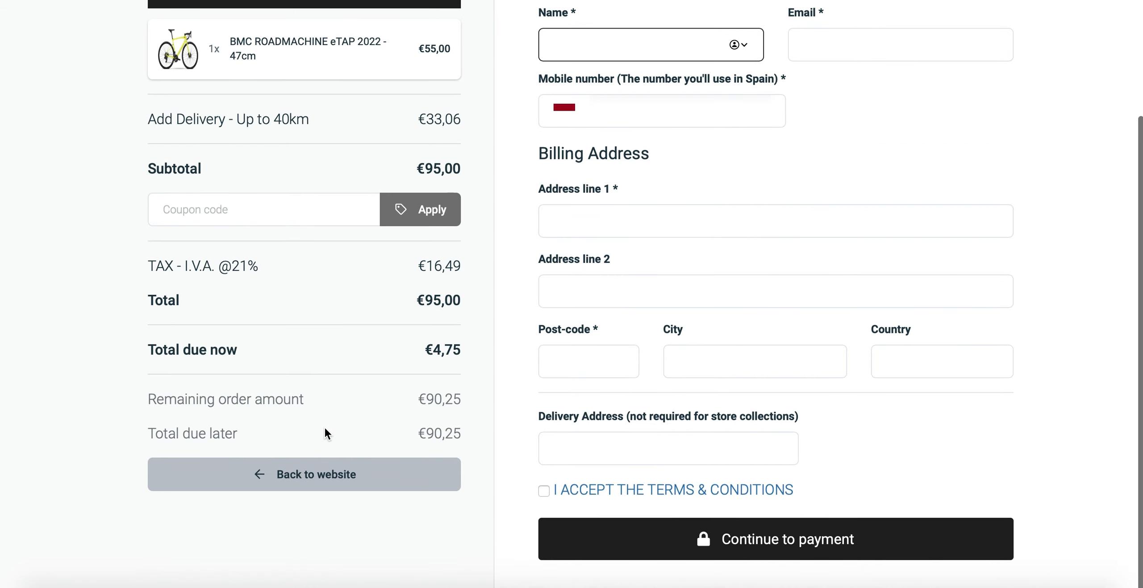
pyautogui.click(147, 350)
pyautogui.moveTo(147, 350); pyautogui.dragTo(414, 348)
pyautogui.click(460, 349)
pyautogui.click(385, 349)
pyautogui.tripleClick(427, 350)
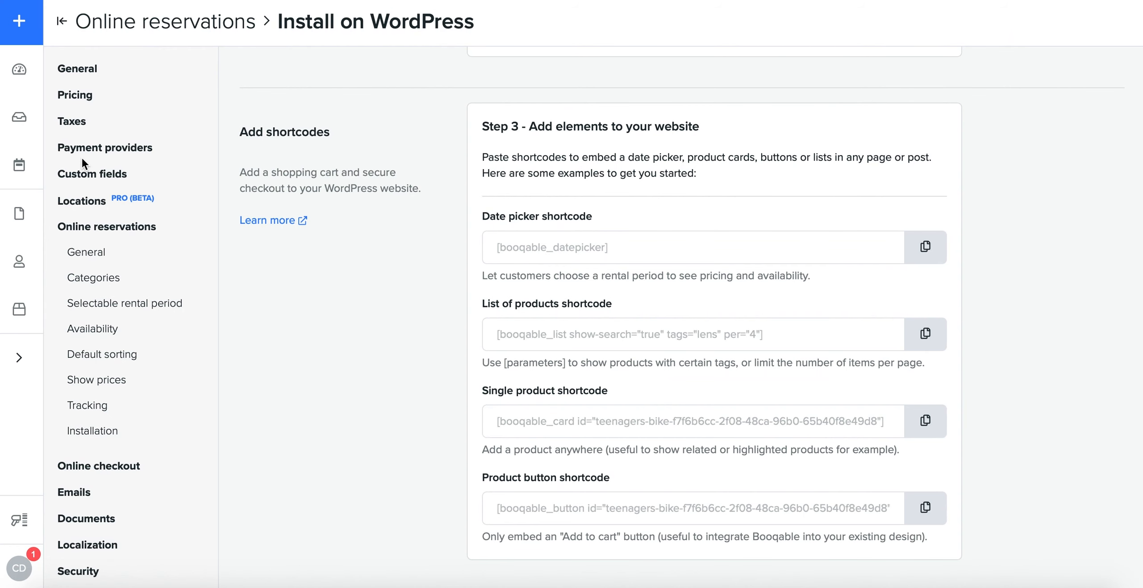
# Step: Review the online checkout settings and open the choices for the order amount due at checkout
pyautogui.click(108, 468)
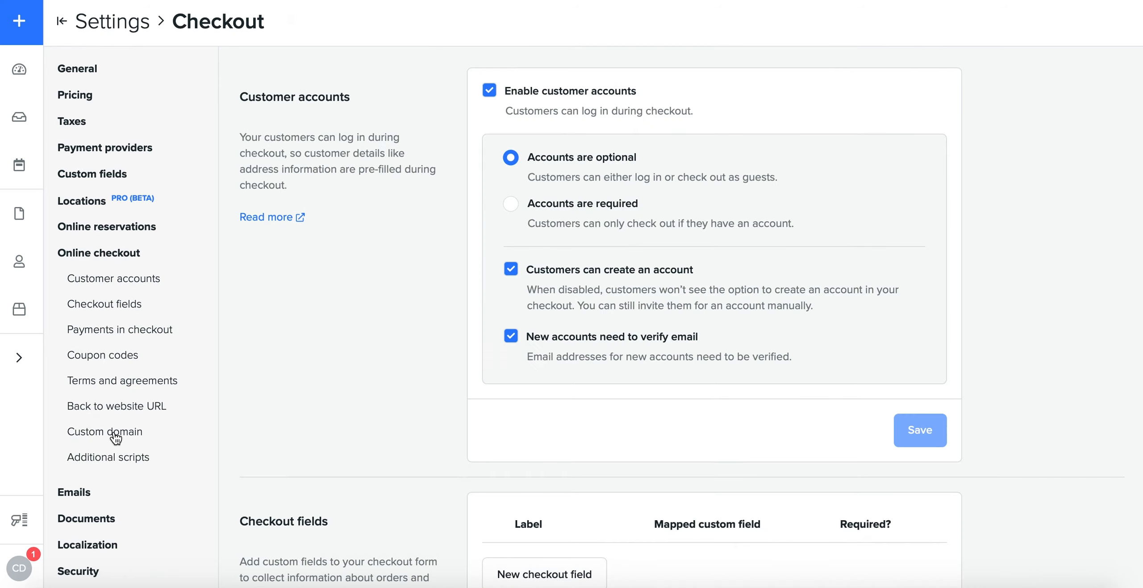
pyautogui.scroll(-5, 755, 334)
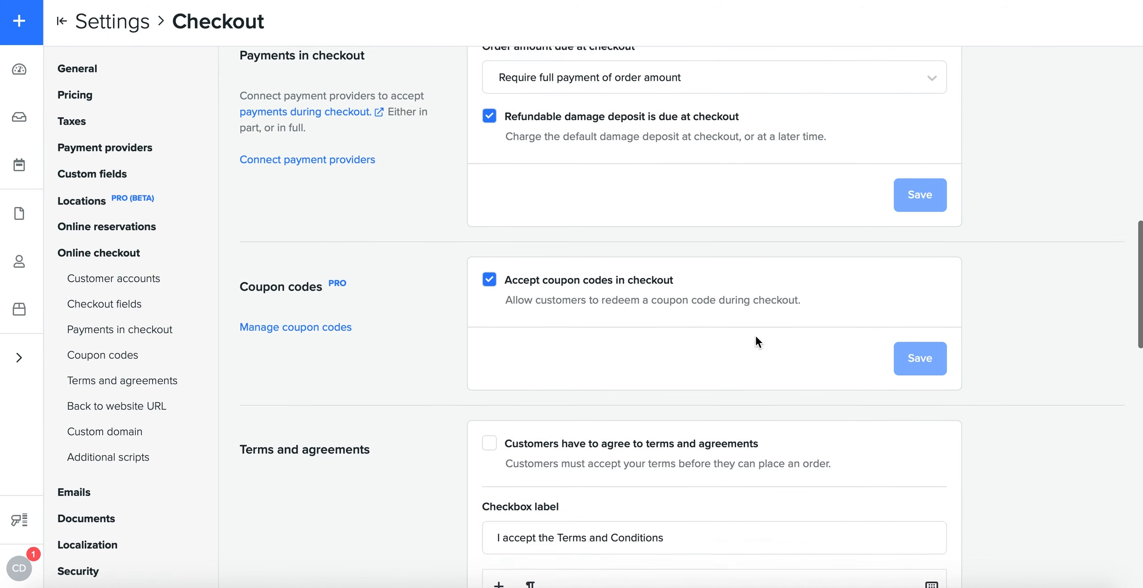
pyautogui.scroll(6, 755, 334)
pyautogui.click(585, 200)
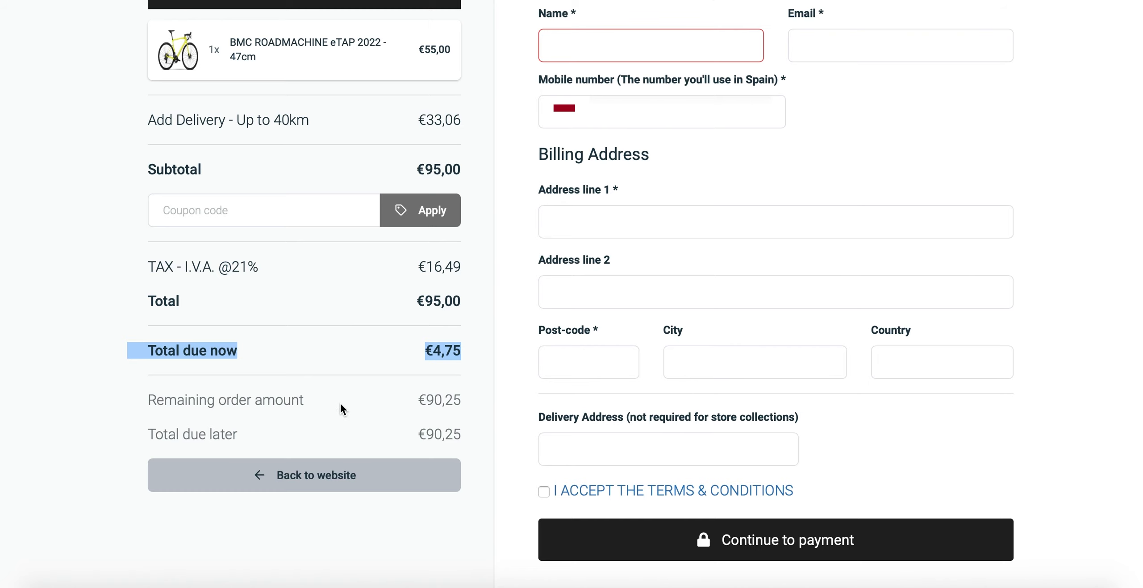
# Step: Switch to the rental website's guest checkout and examine its name, email, billing address and delivery address fields
pyautogui.scroll(3, 602, 268)
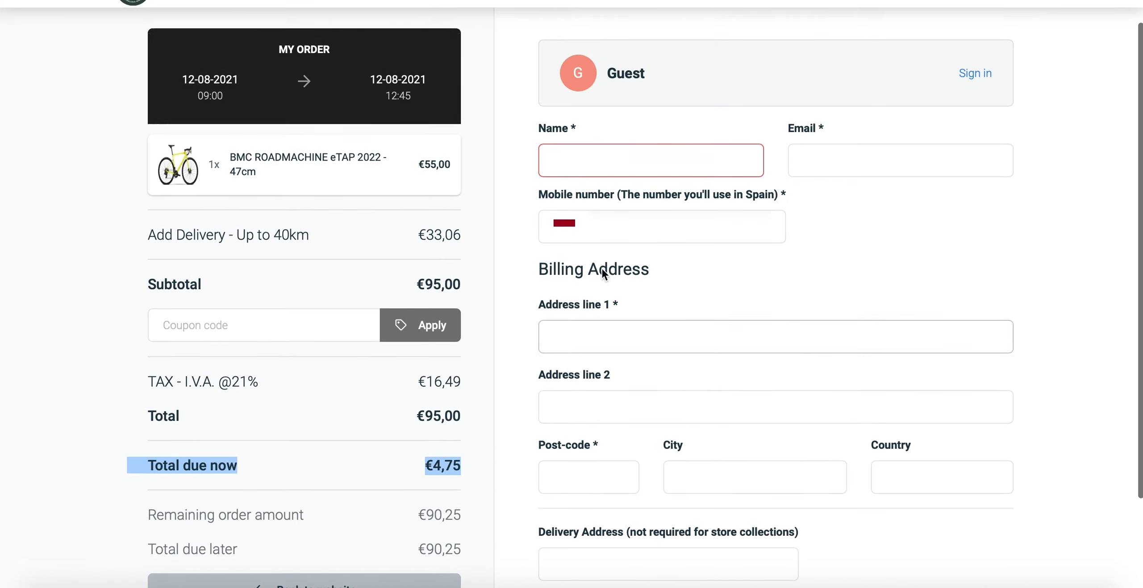
pyautogui.click(569, 155)
pyautogui.click(840, 150)
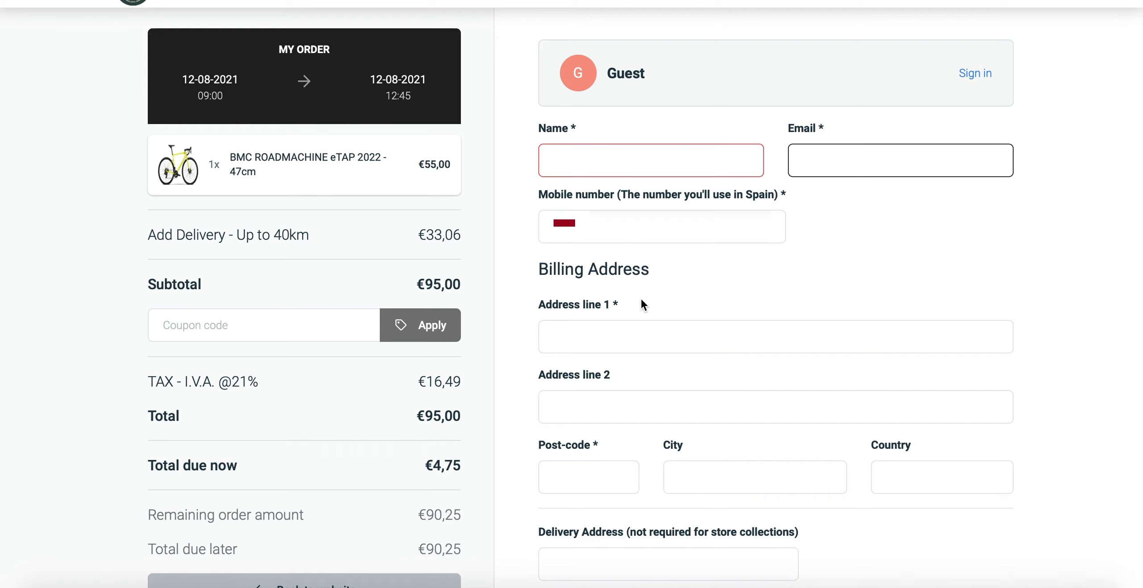
pyautogui.scroll(-2, 666, 313)
pyautogui.scroll(-1, 723, 224)
pyautogui.click(595, 449)
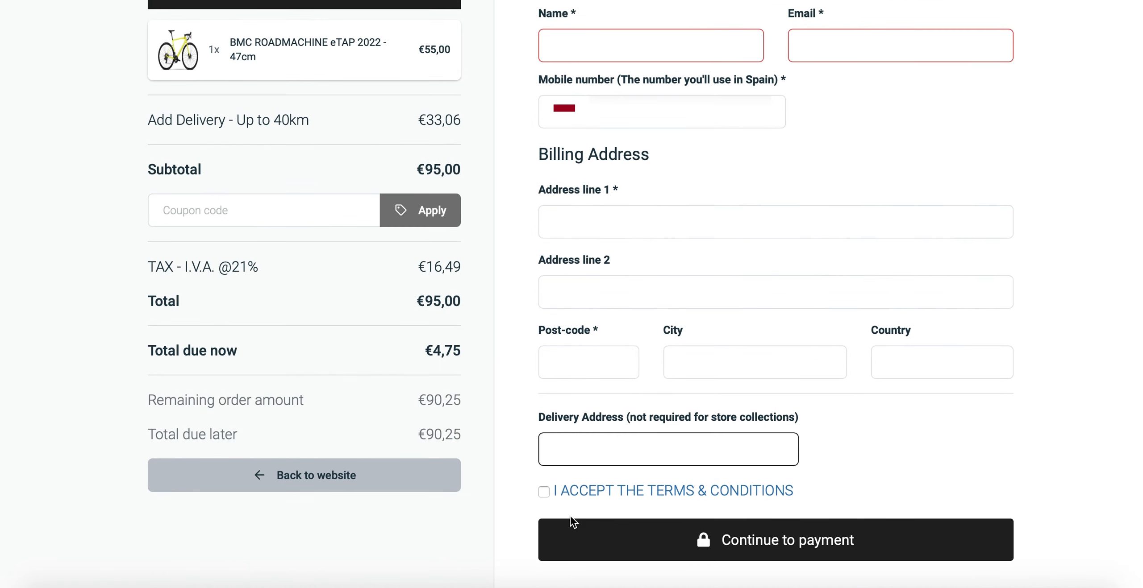
# Step: Read the general terms for hiring a bicycle and accept the terms and conditions in the guest checkout
pyautogui.click(589, 494)
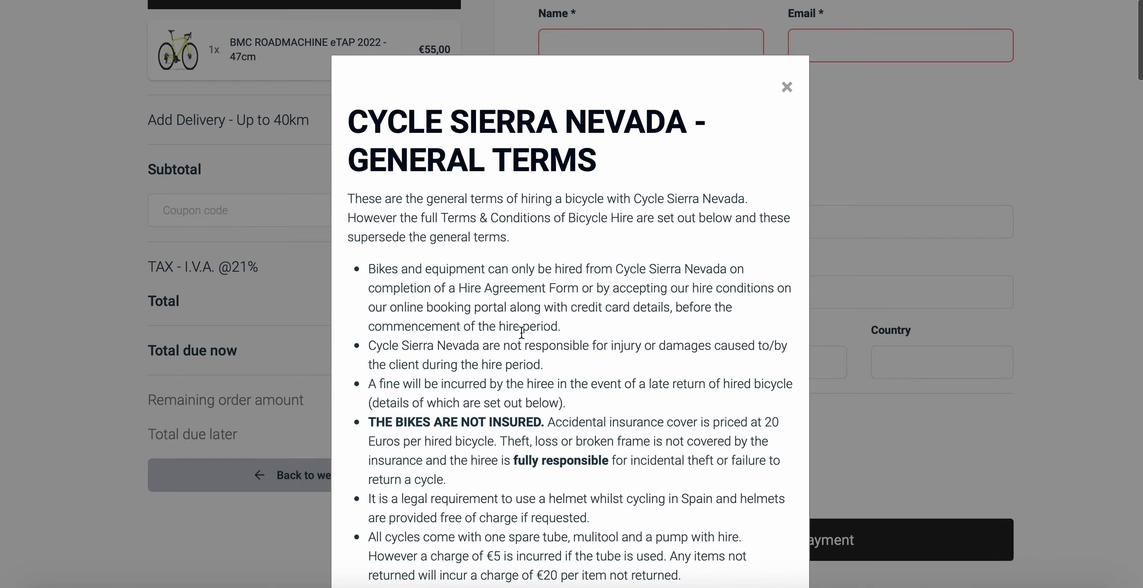
pyautogui.scroll(-15, 522, 333)
pyautogui.scroll(15, 521, 333)
pyautogui.click(787, 86)
pyautogui.click(544, 492)
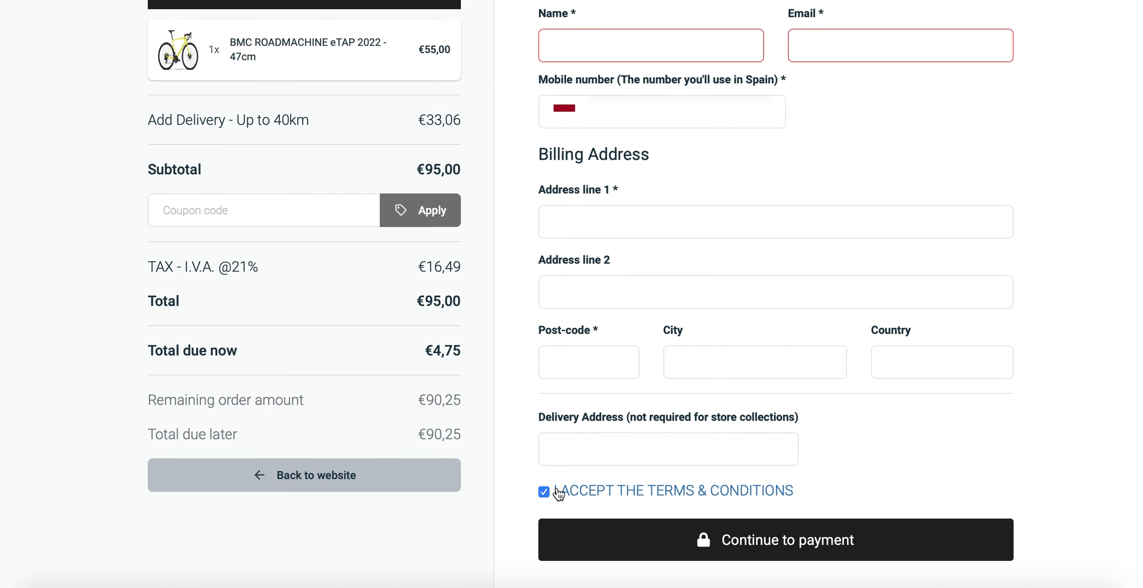
pyautogui.moveTo(551, 491); pyautogui.dragTo(806, 492)
pyautogui.click(809, 498)
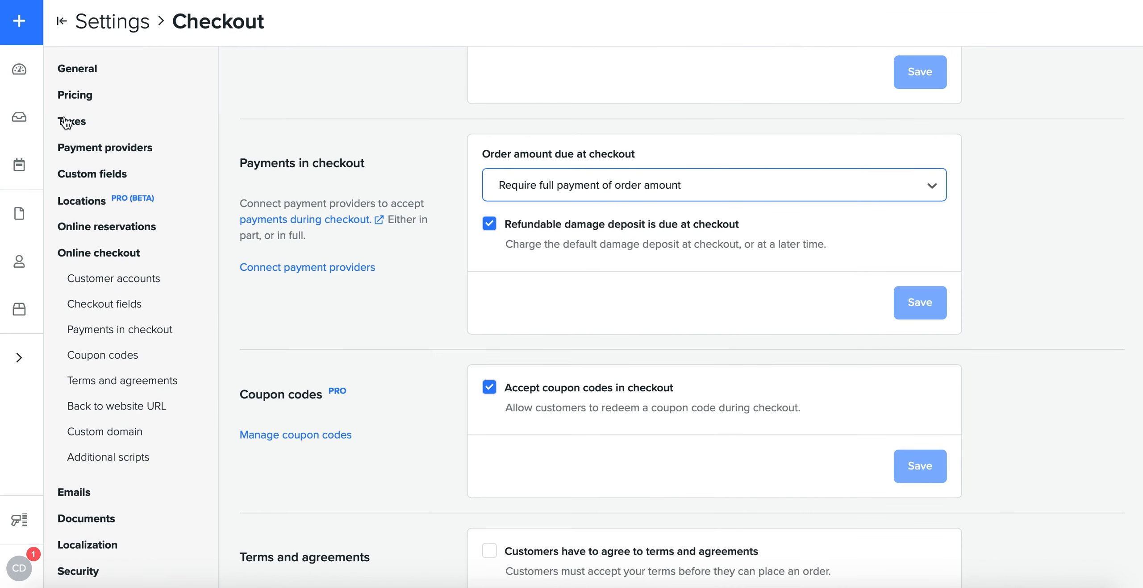
# Step: Switch back to Booqable and open the list of all orders
pyautogui.click(18, 118)
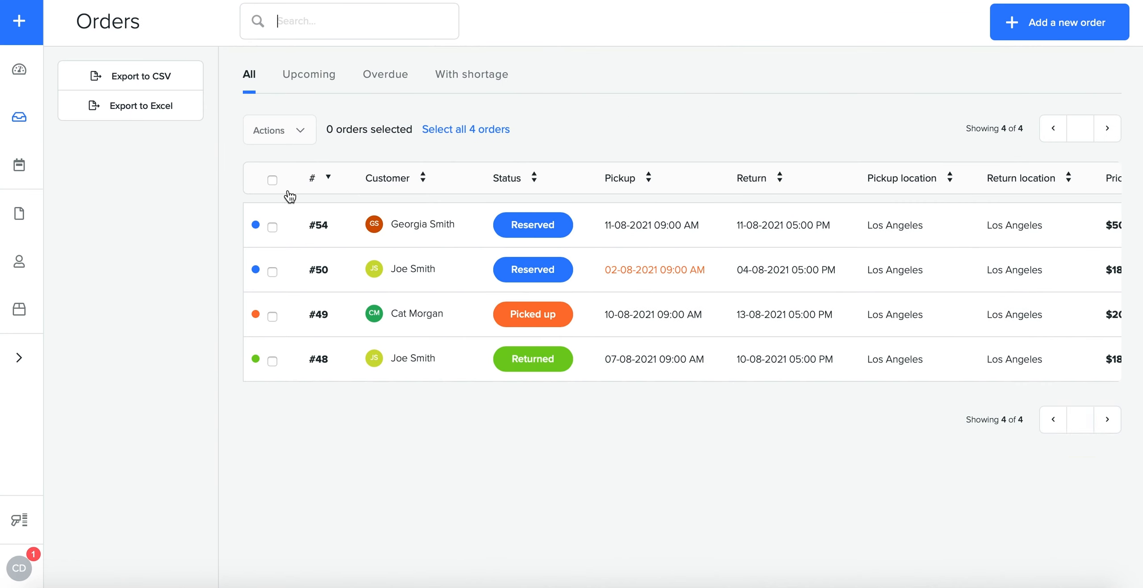